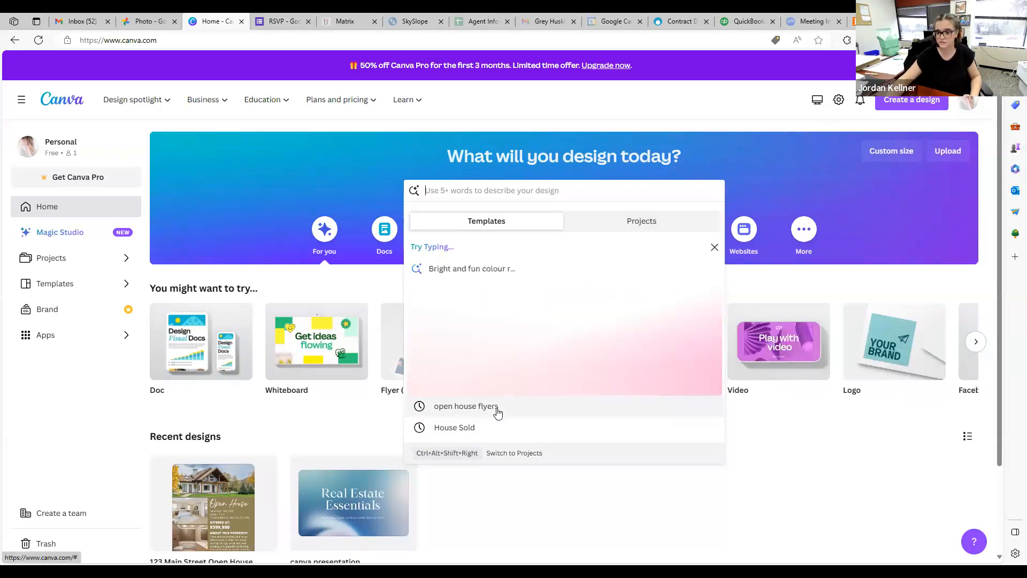
Step: Search the templates for "open house flyers" and examine the range of available flyer designs
left_click(494, 412)
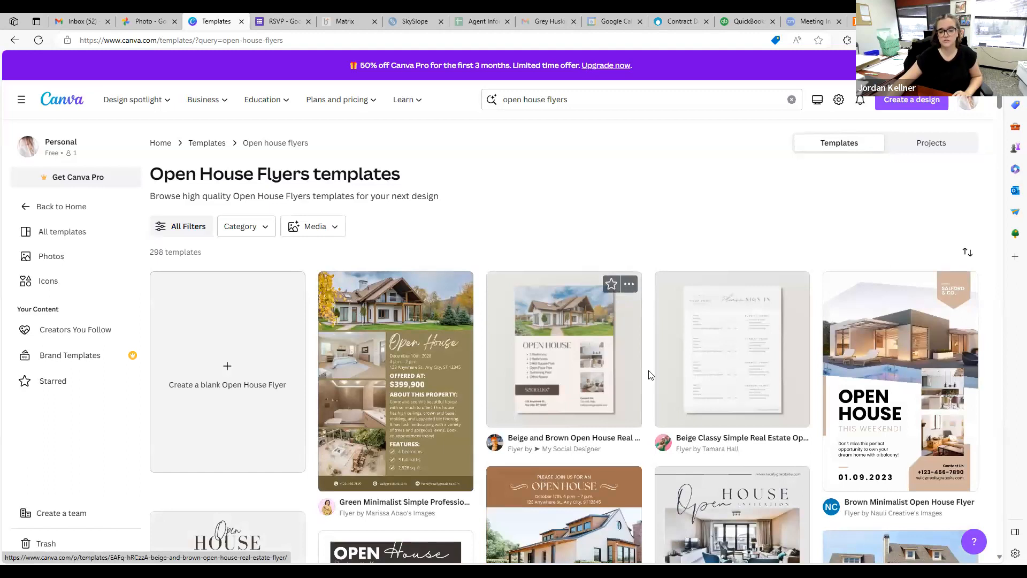
scroll(647, 375, "down", 5)
scroll(501, 378, "up", 4)
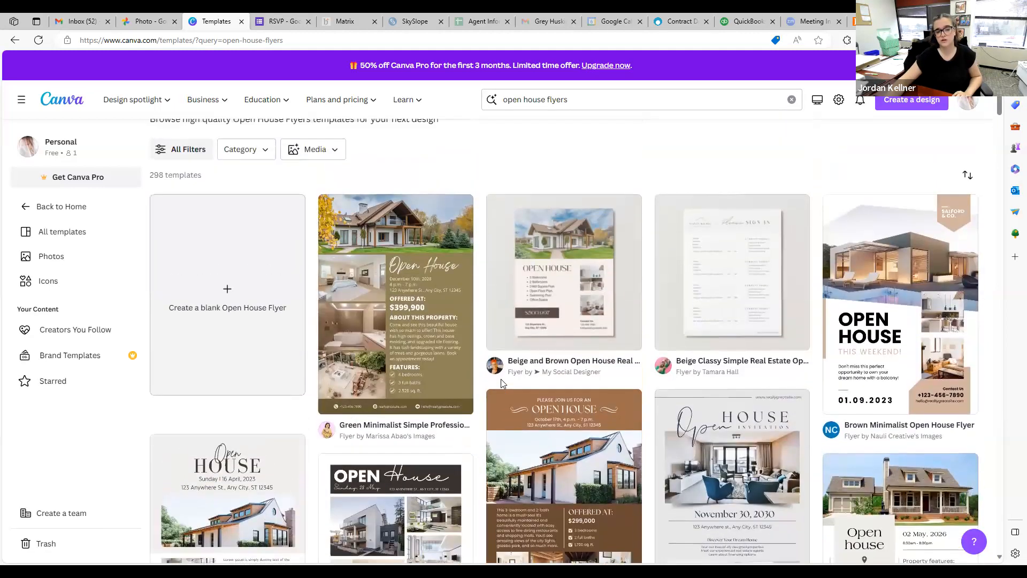
scroll(271, 334, "up", 1)
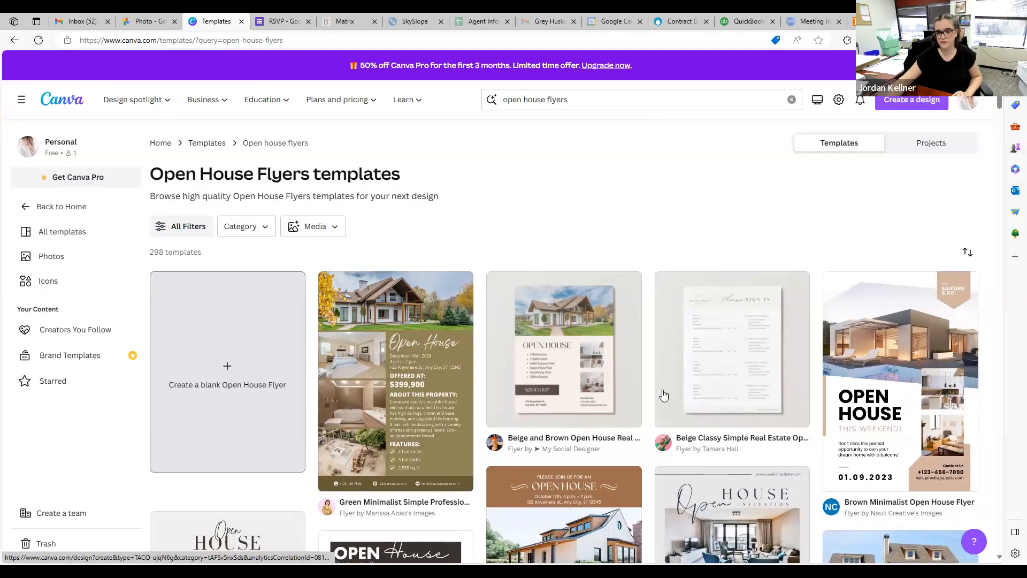
scroll(645, 404, "down", 5)
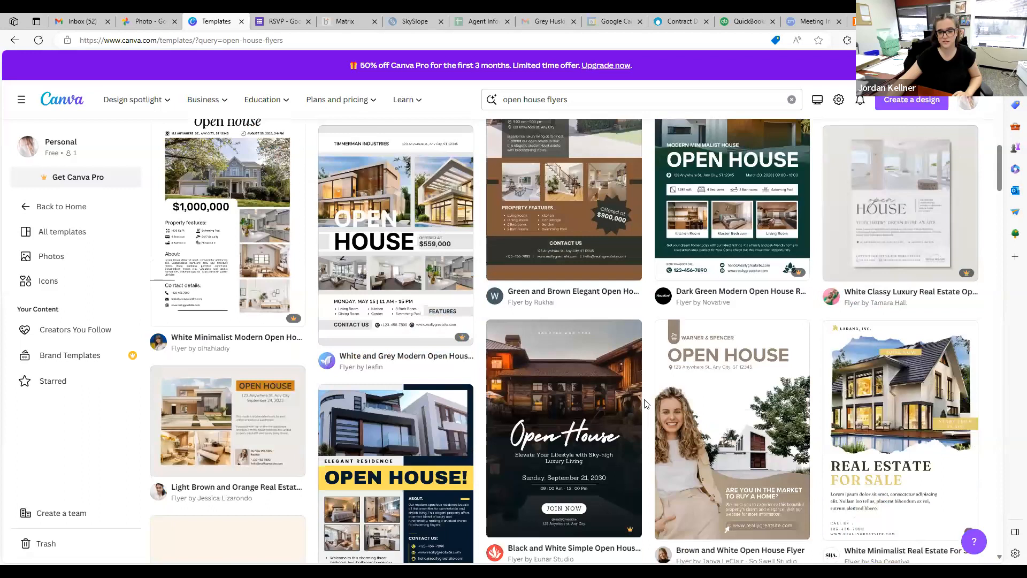
scroll(644, 405, "down", 2)
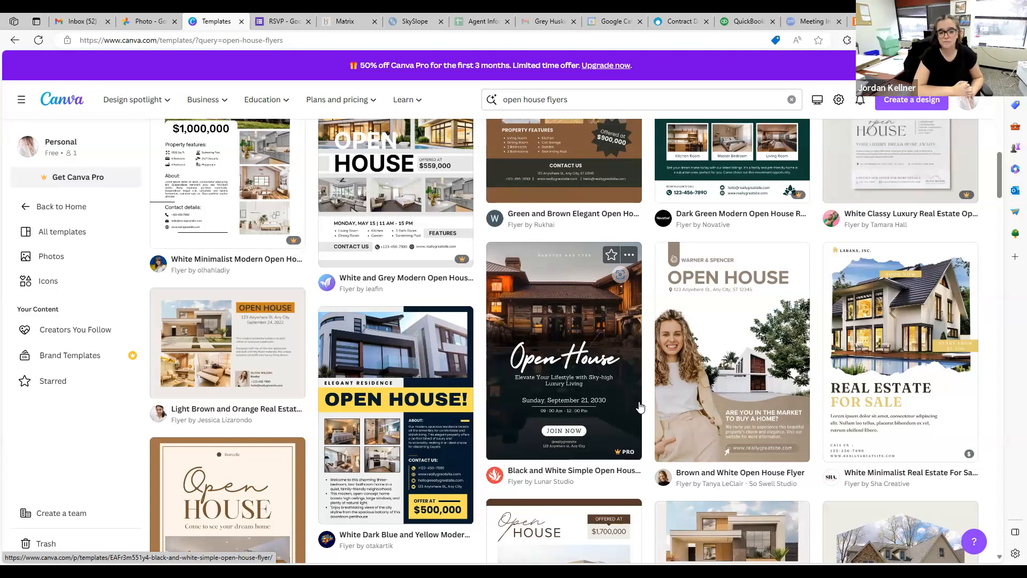
scroll(634, 444, "down", 1)
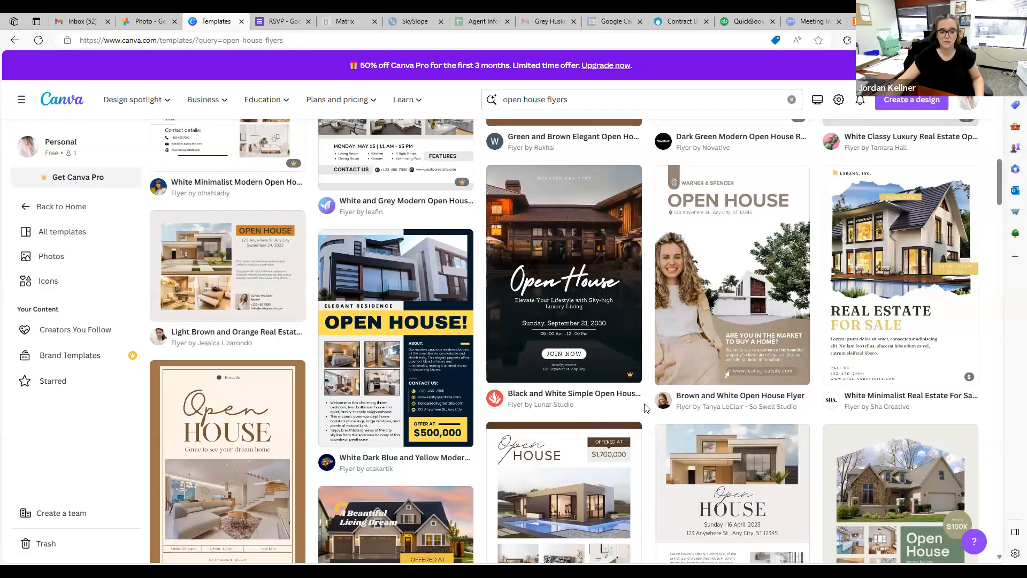
scroll(645, 408, "down", 5)
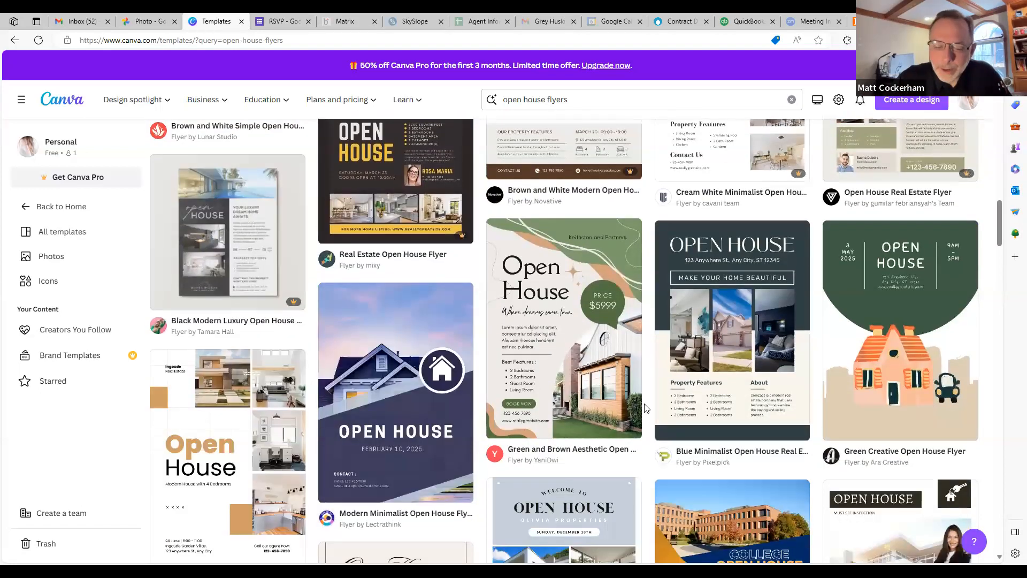
scroll(645, 408, "down", 1)
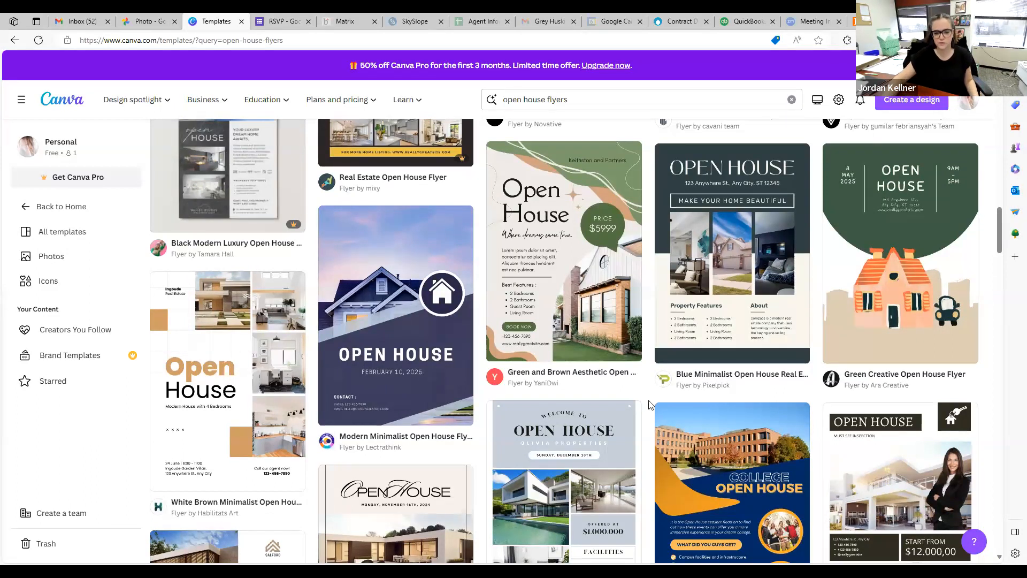
scroll(645, 409, "down", 4)
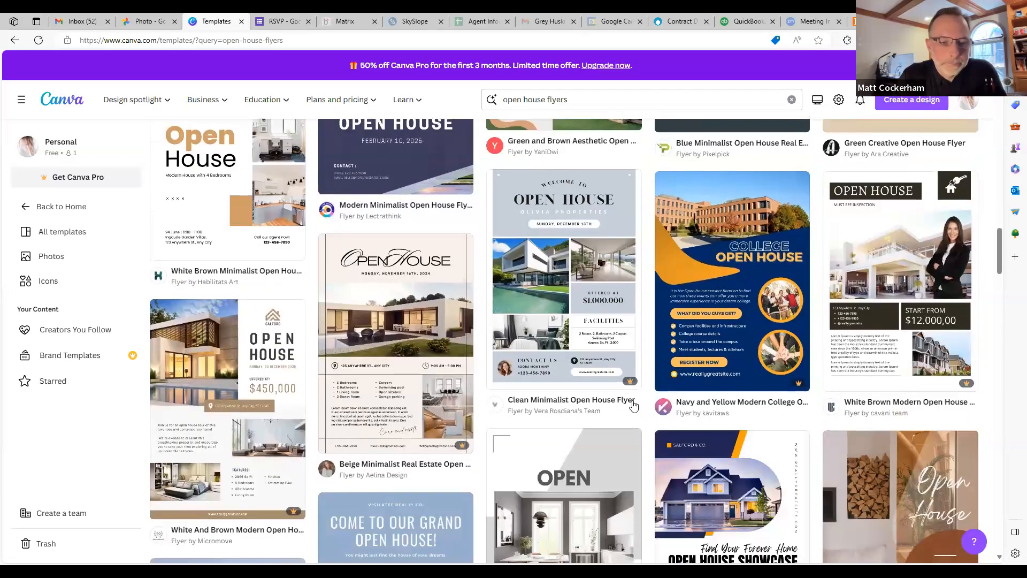
scroll(642, 407, "down", 5)
scroll(629, 402, "down", 3)
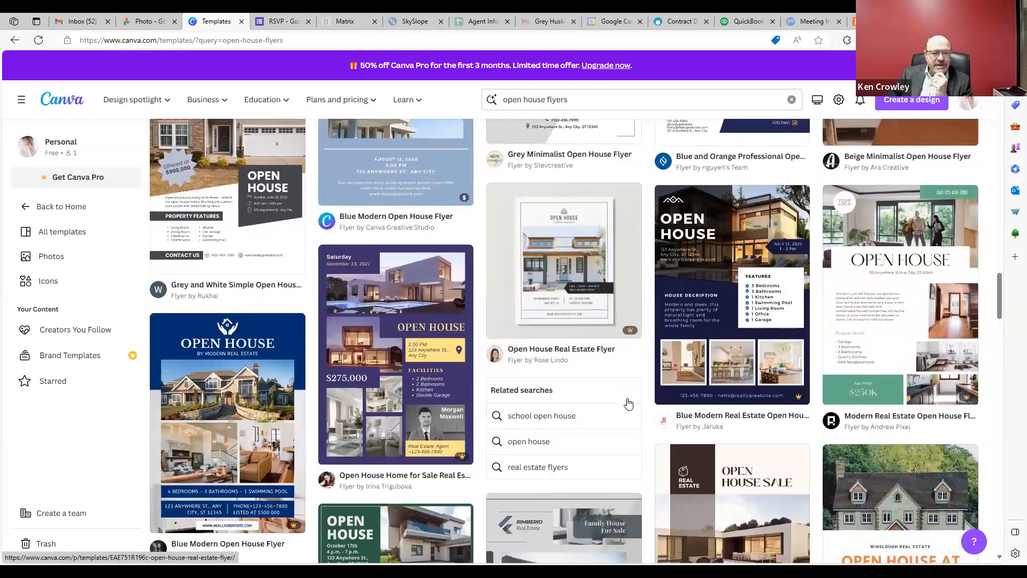
scroll(627, 406, "down", 6)
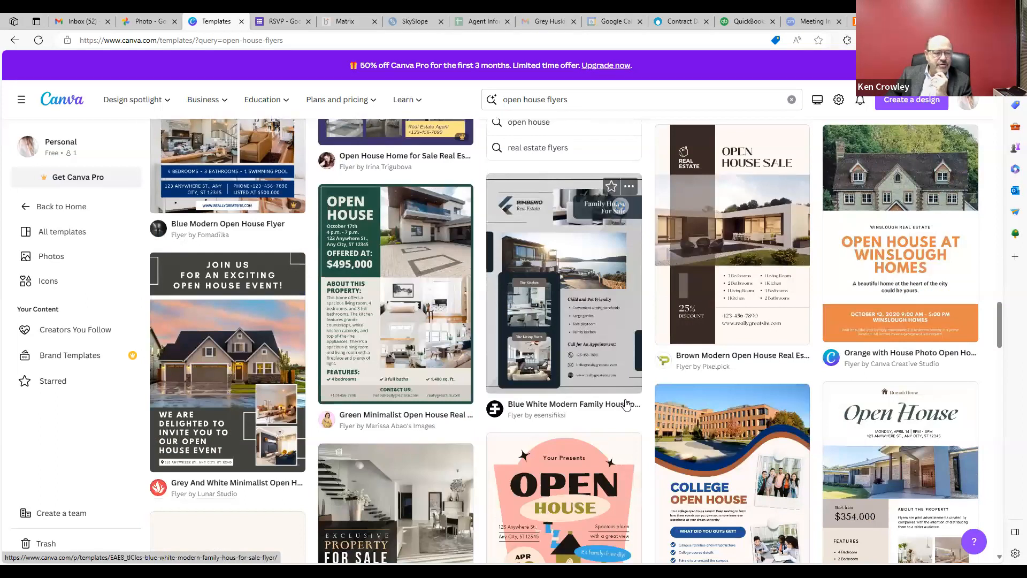
scroll(626, 406, "down", 3)
scroll(625, 405, "up", 4)
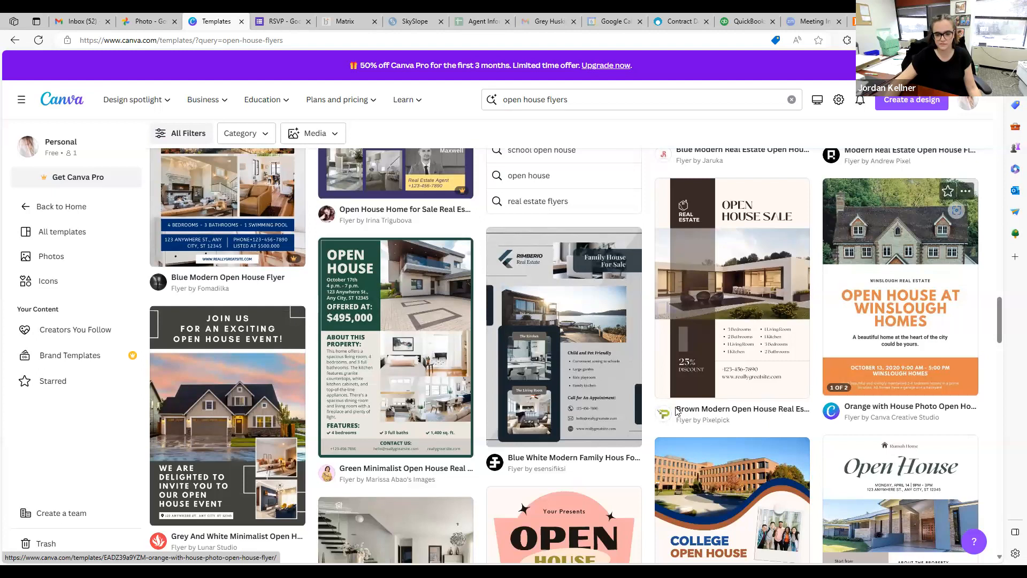
scroll(673, 409, "down", 1)
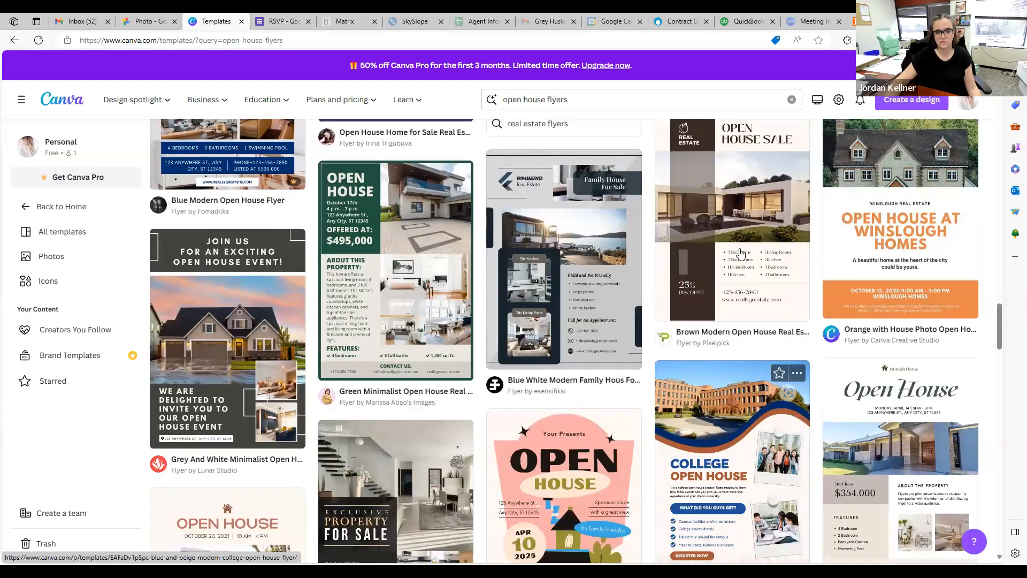
scroll(741, 277, "down", 1)
scroll(742, 277, "down", 3)
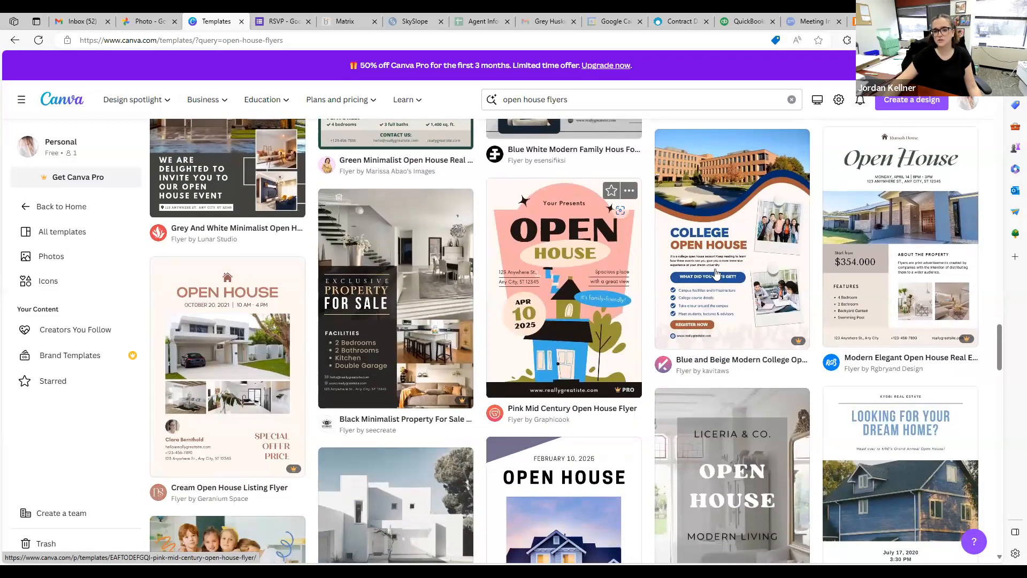
scroll(559, 348, "down", 1)
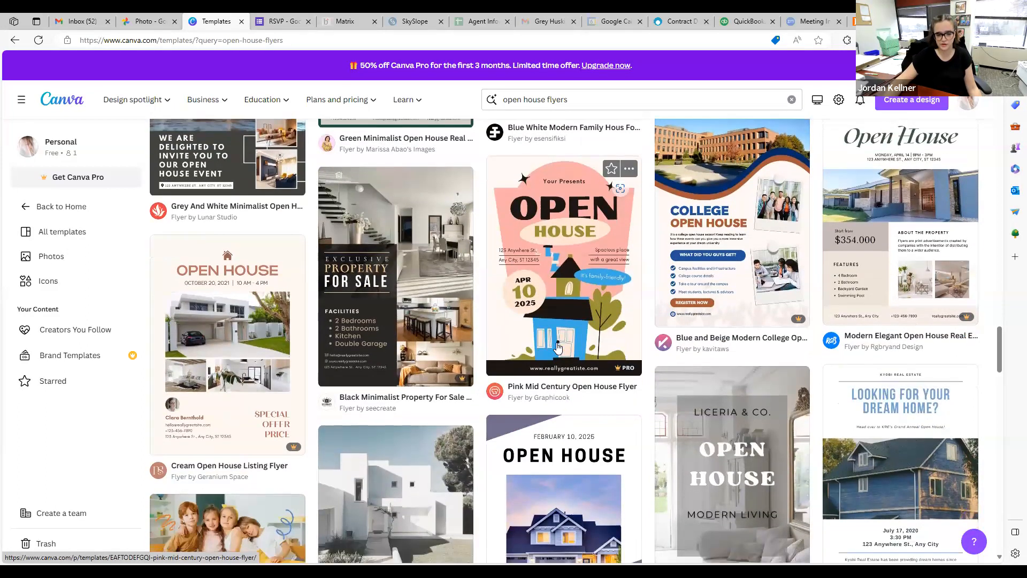
scroll(548, 347, "down", 8)
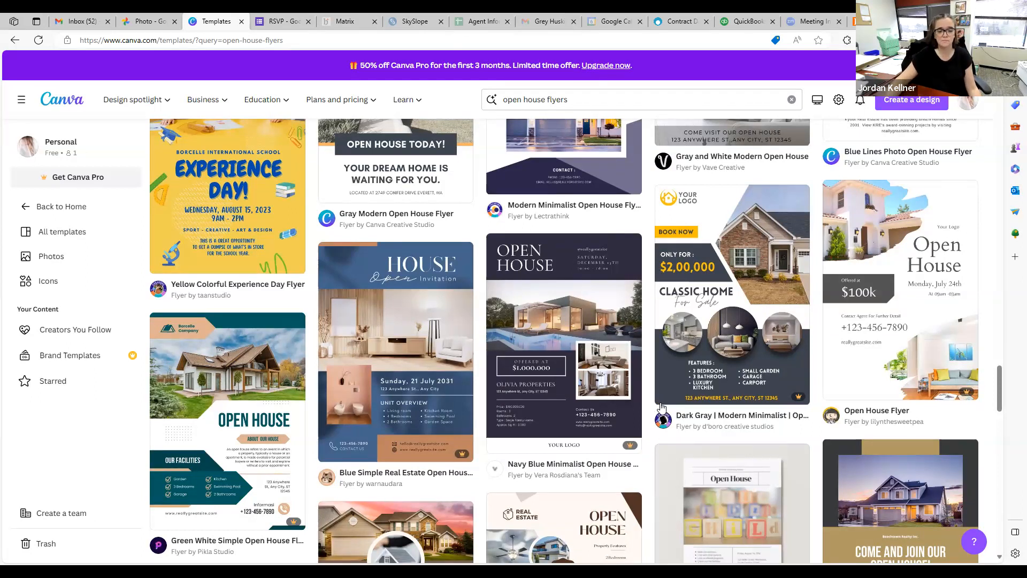
scroll(669, 402, "up", 5)
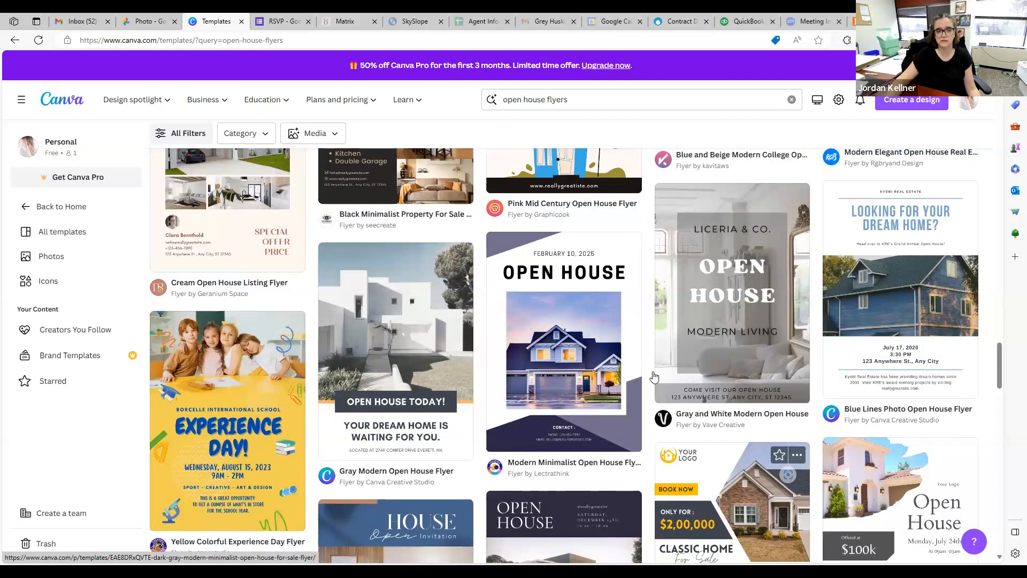
key("Home")
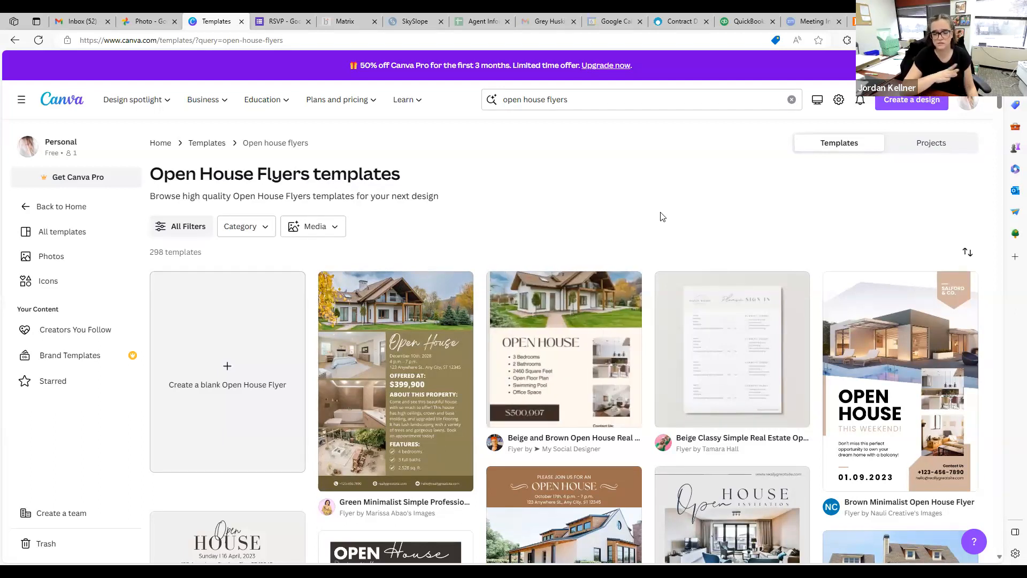
mouse_move(564, 316)
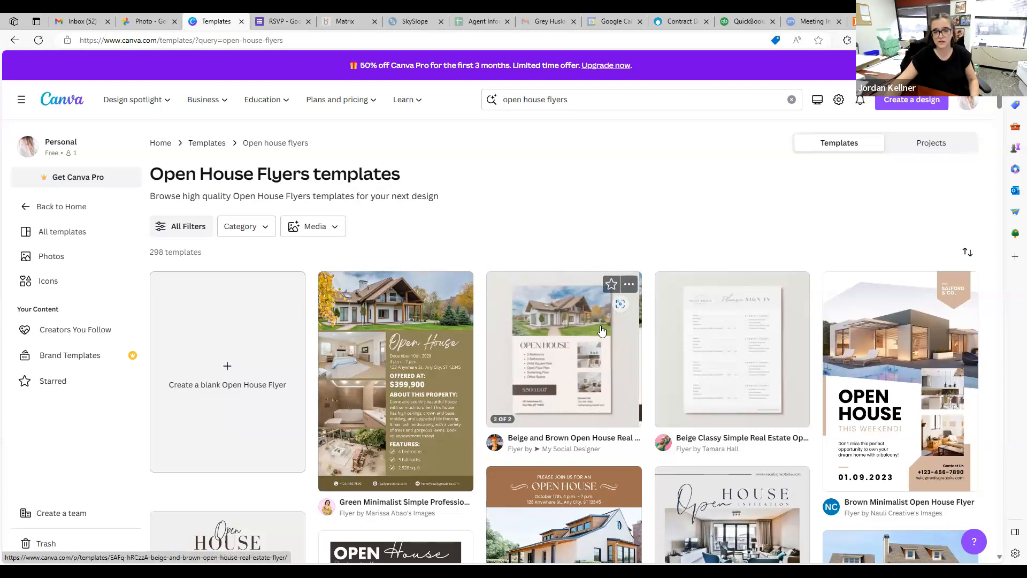
mouse_move(693, 356)
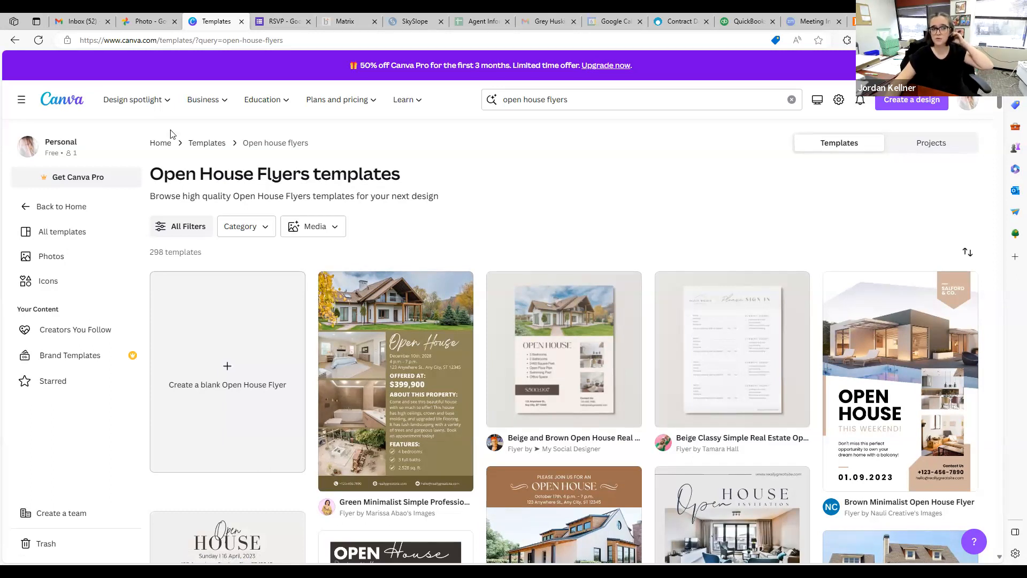
Step: Return to the home page and open the open house flyer from the recent designs
left_click(69, 106)
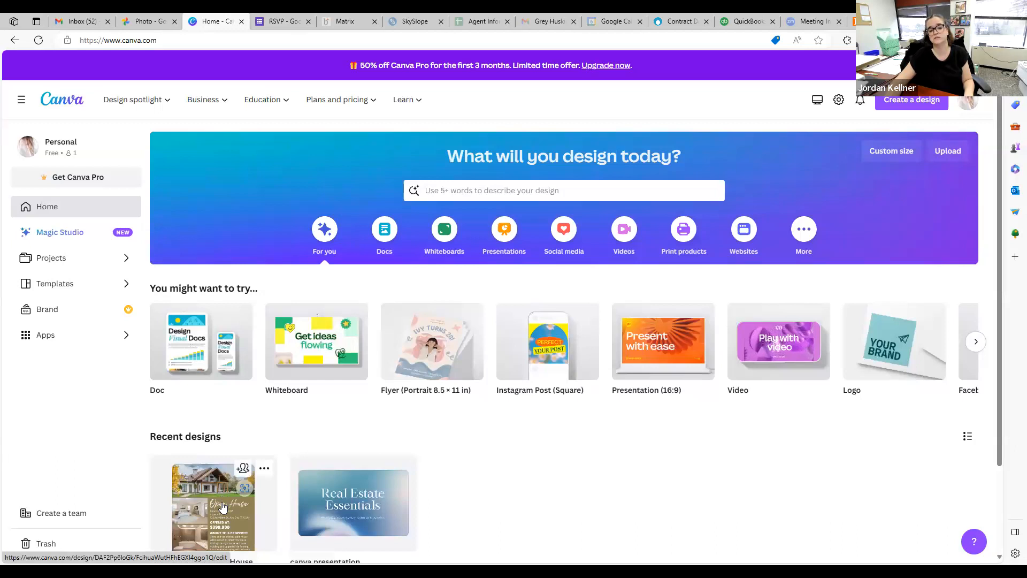
scroll(593, 485, "down", 1)
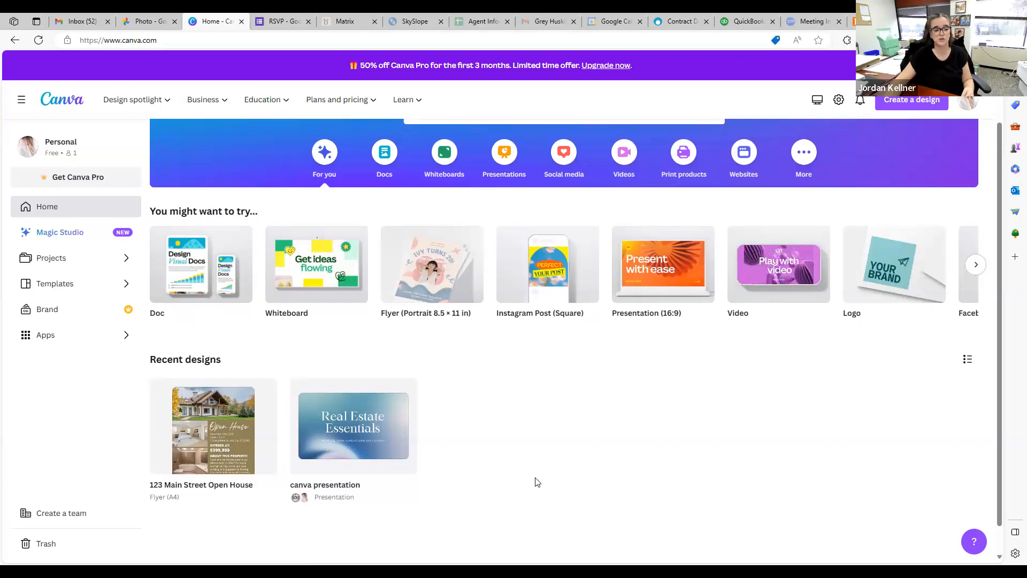
left_click(218, 439)
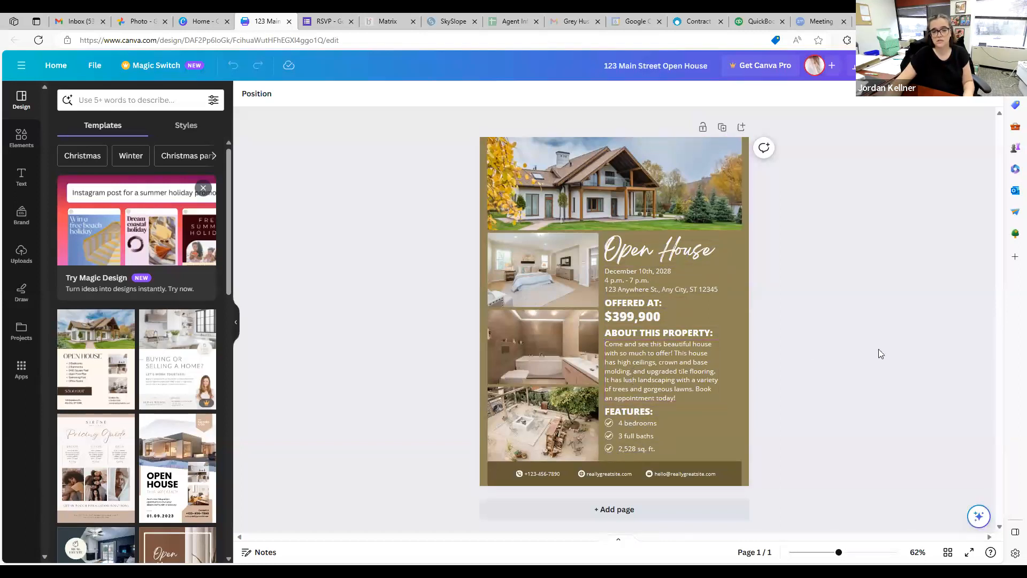
Step: Search the design elements for "house" and show all of the matching photos
left_click(670, 202)
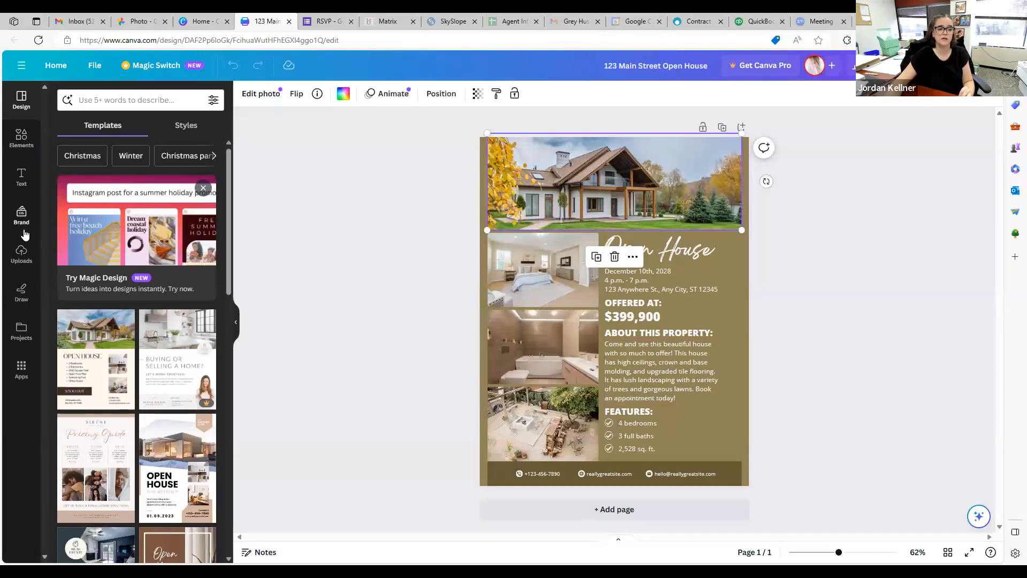
left_click(16, 140)
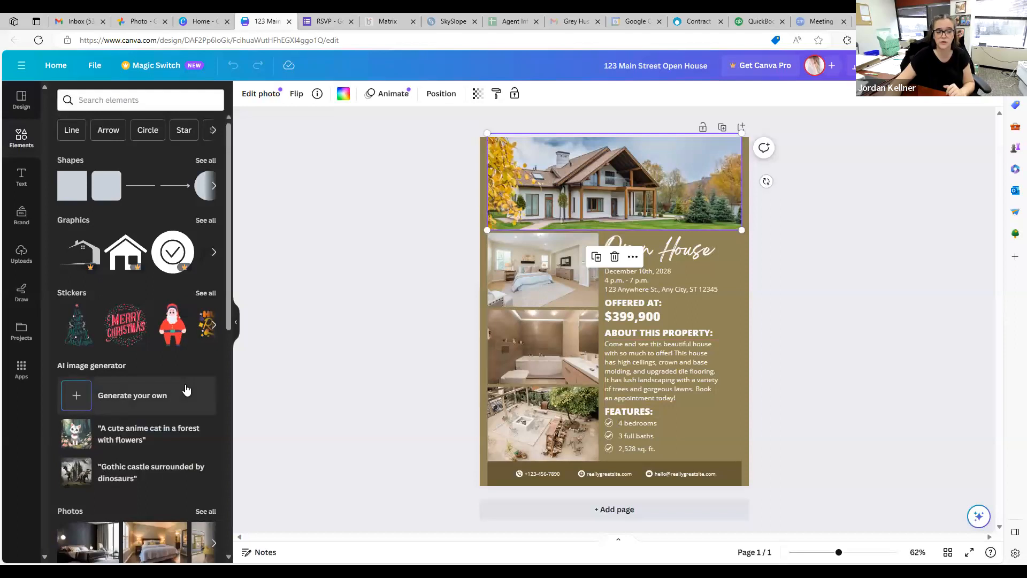
scroll(160, 432, "down", 4)
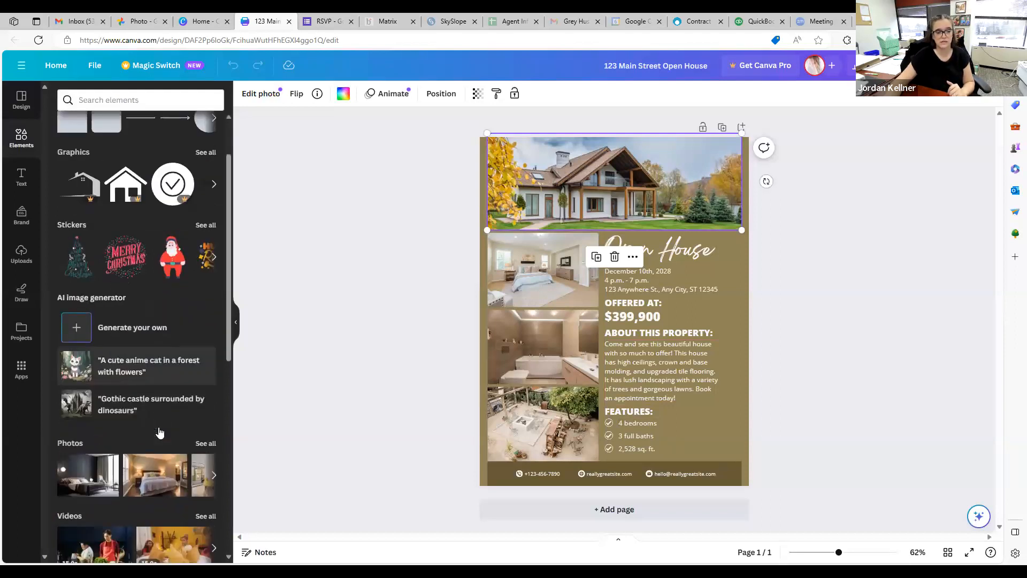
scroll(155, 268, "up", 4)
left_click(154, 101)
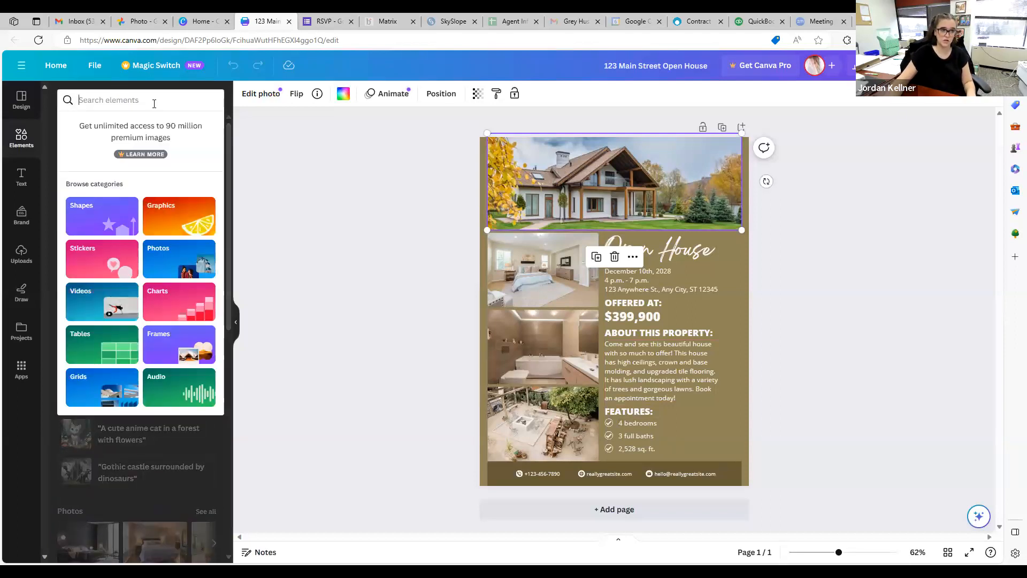
type("house")
key("Return")
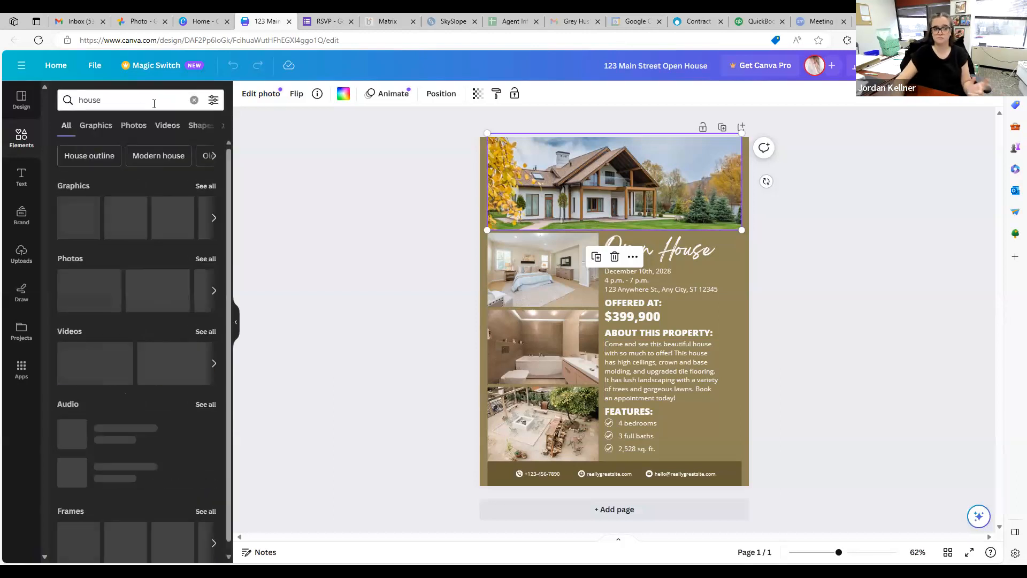
left_click(204, 260)
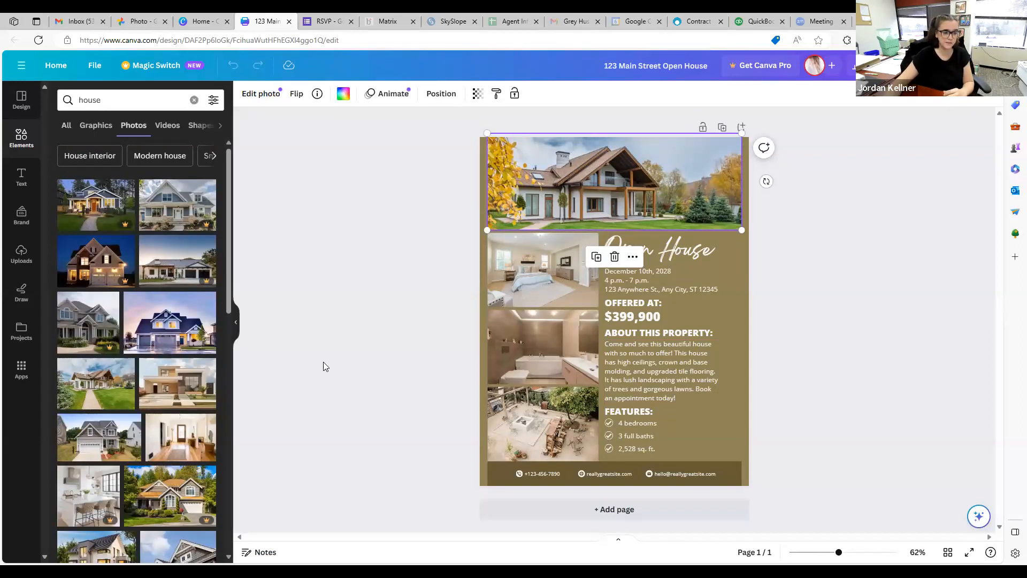
scroll(222, 400, "down", 3)
scroll(221, 400, "up", 3)
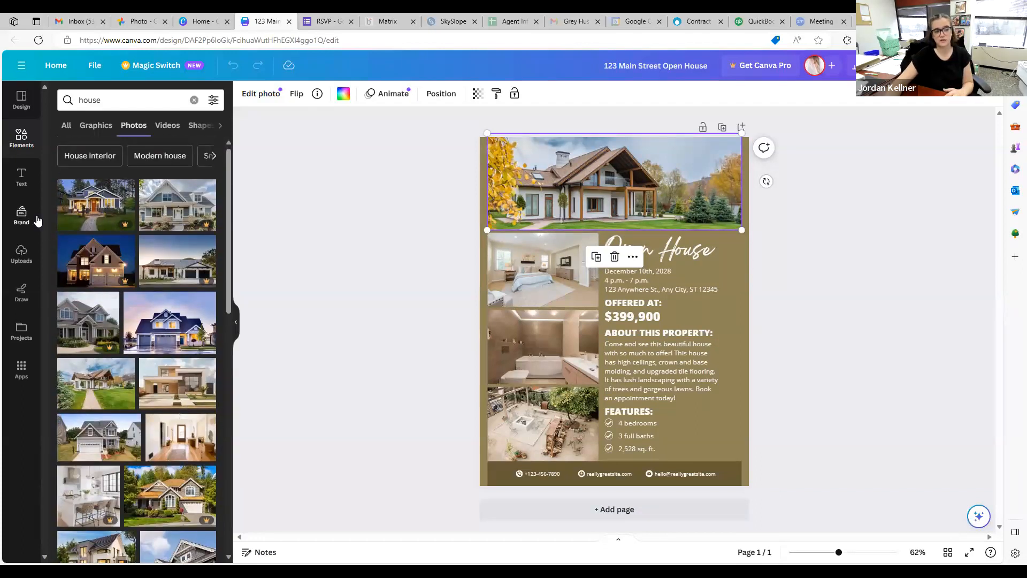
Step: Replace the flyer's large header photo with the library photo of the blue house with lit windows at dusk
left_click(21, 253)
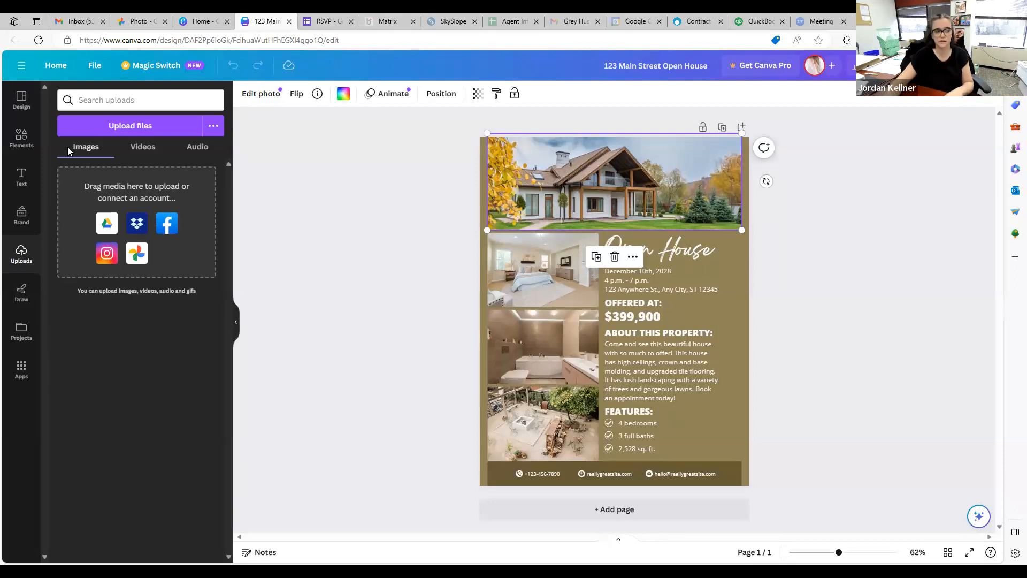
left_click(22, 140)
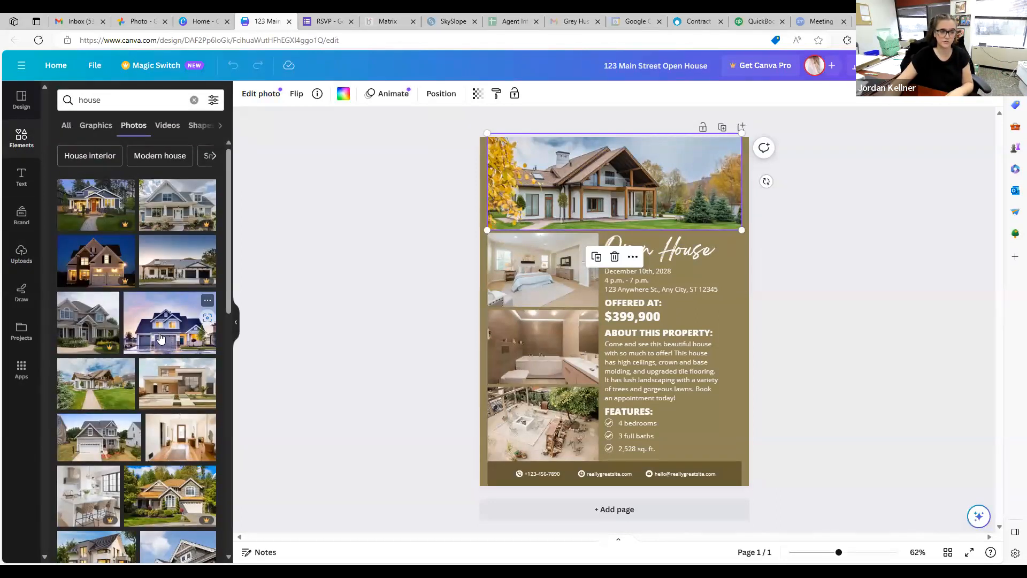
left_click_drag(162, 343, 378, 246)
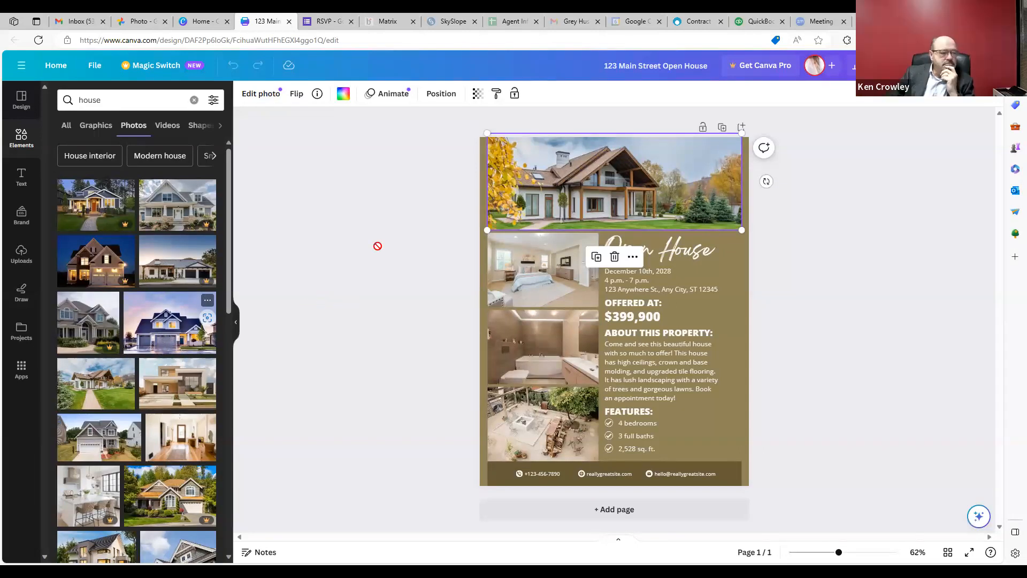
left_click_drag(601, 181, 602, 181)
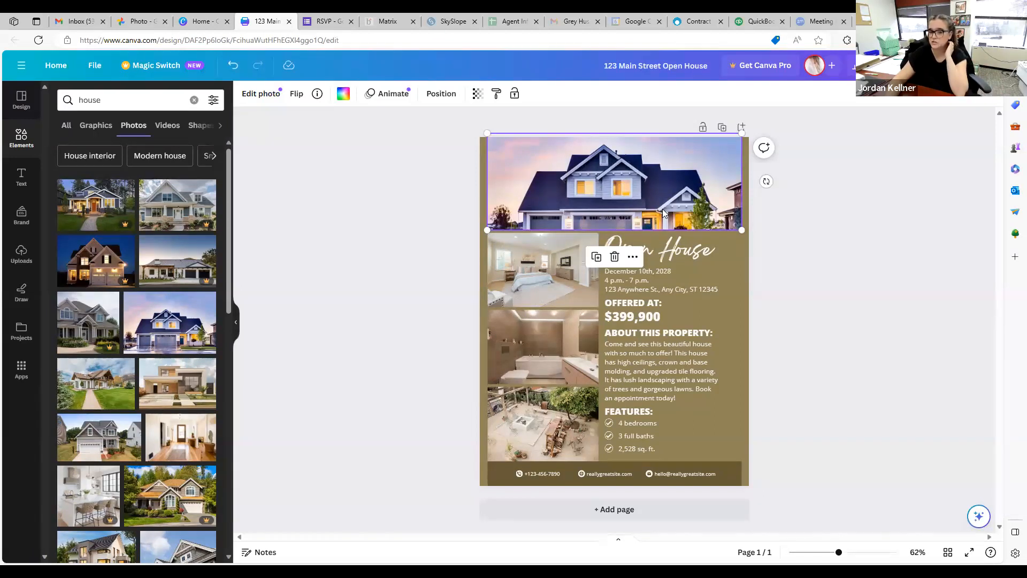
left_click(824, 196)
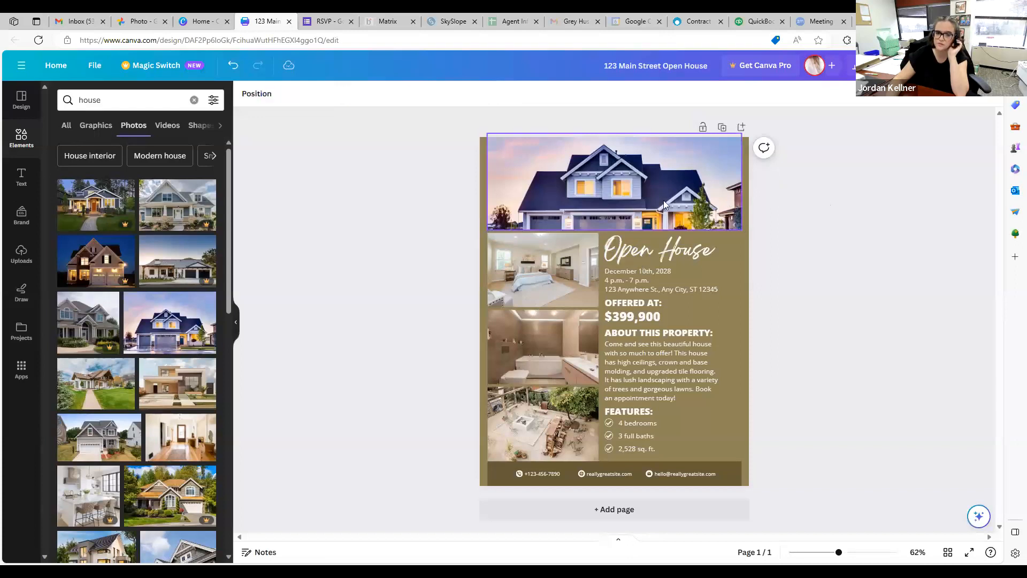
Step: Shift the header photo upward within its crop so more of the house front and garage doors falls inside the frame
double_click(650, 197)
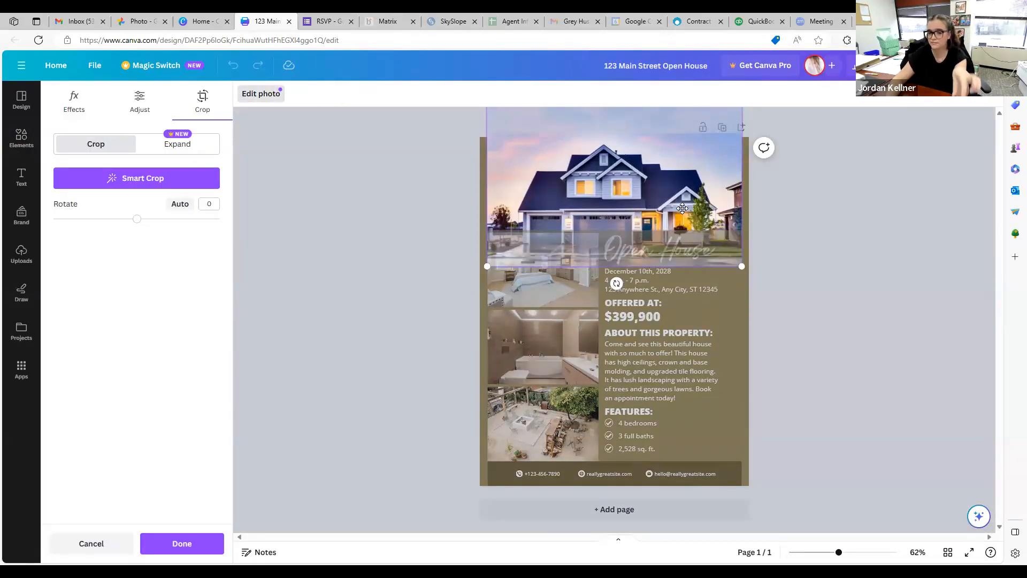
left_click_drag(680, 196, 688, 170)
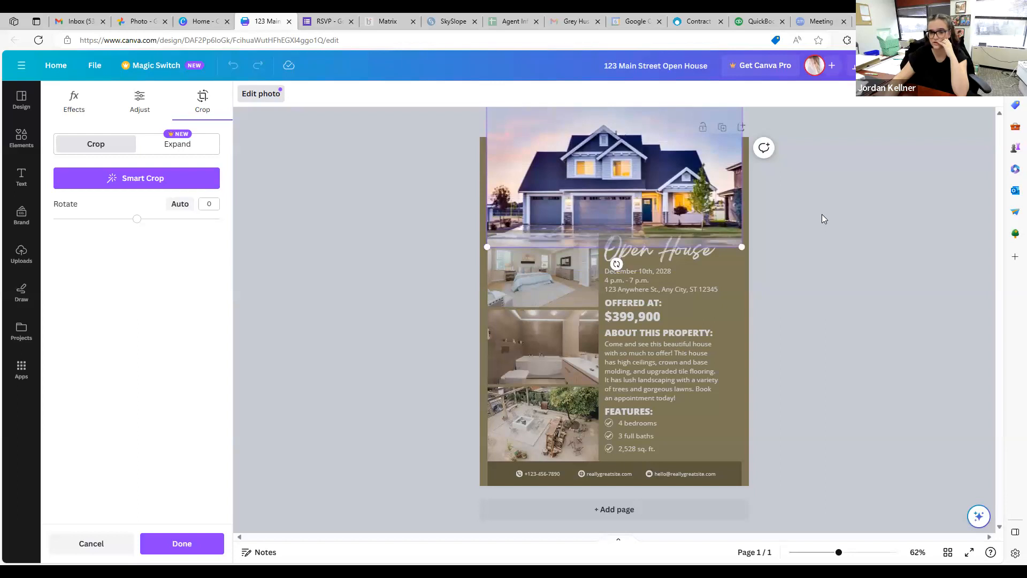
left_click(822, 214)
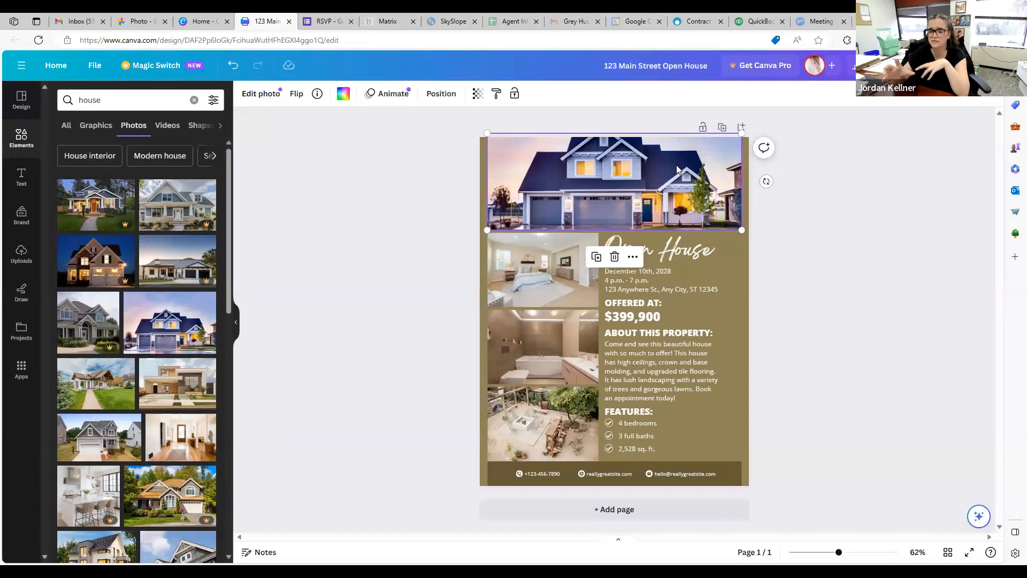
Step: Search the design elements for "bedroom" photos to replace the flyer's bedroom picture
left_click(547, 266)
double_click(546, 266)
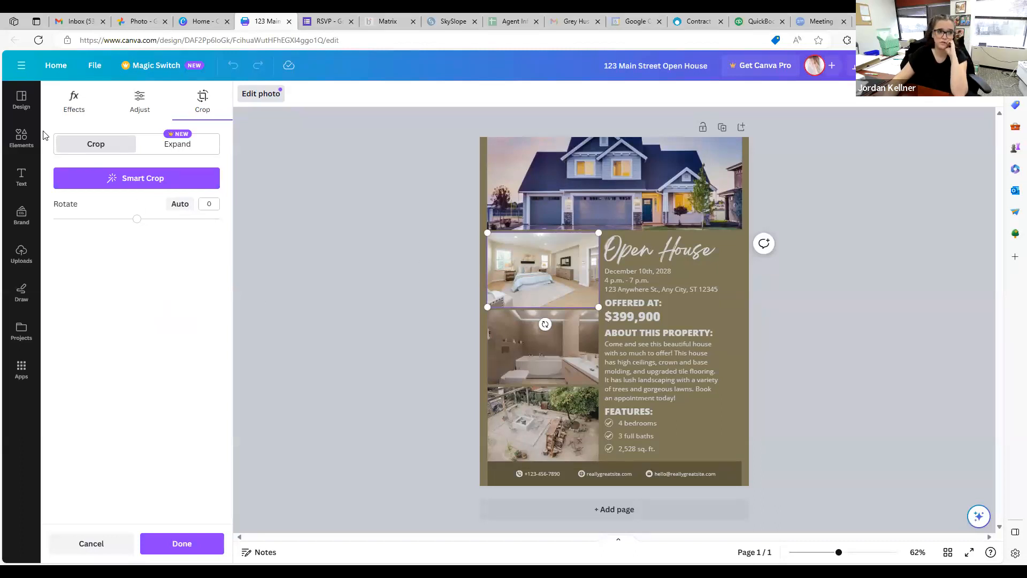
left_click(21, 138)
left_click(160, 102)
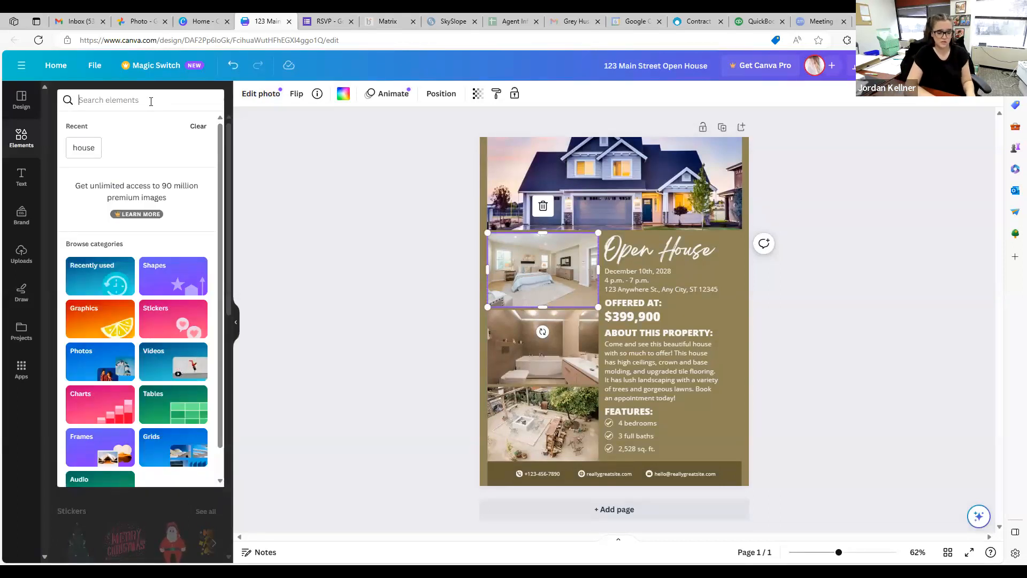
type("bedroom")
key("Return")
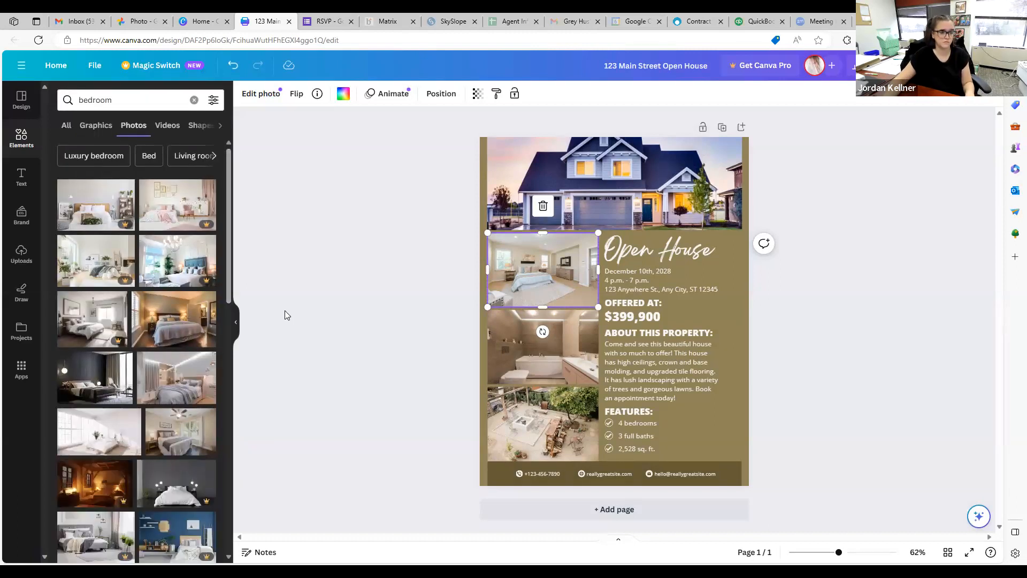
Step: Replace the flyer's bedroom picture with the free library photo of the warm beige bedroom with a wall-mounted TV
scroll(193, 332, "down", 10)
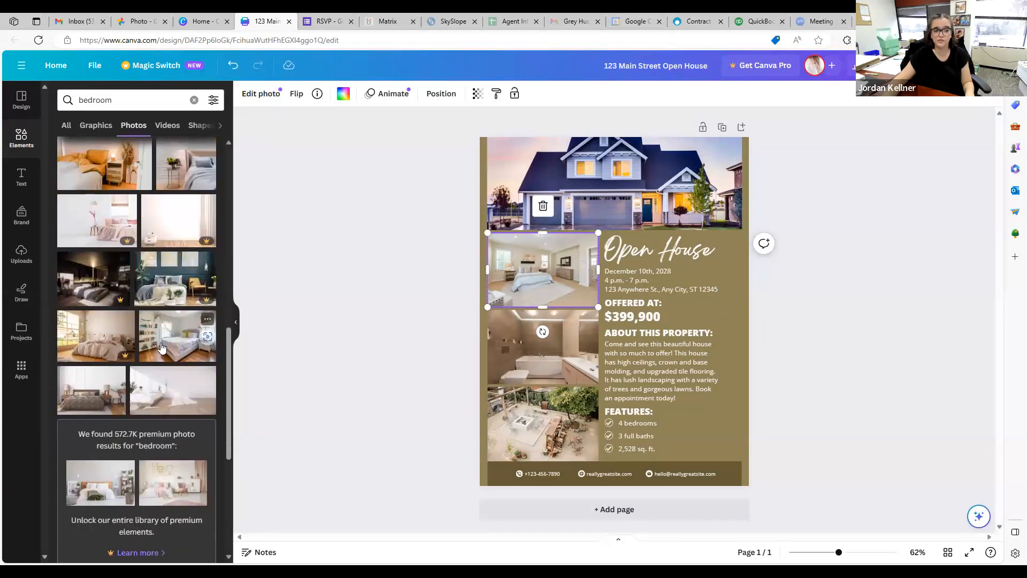
scroll(182, 359, "down", 1)
scroll(190, 374, "down", 5)
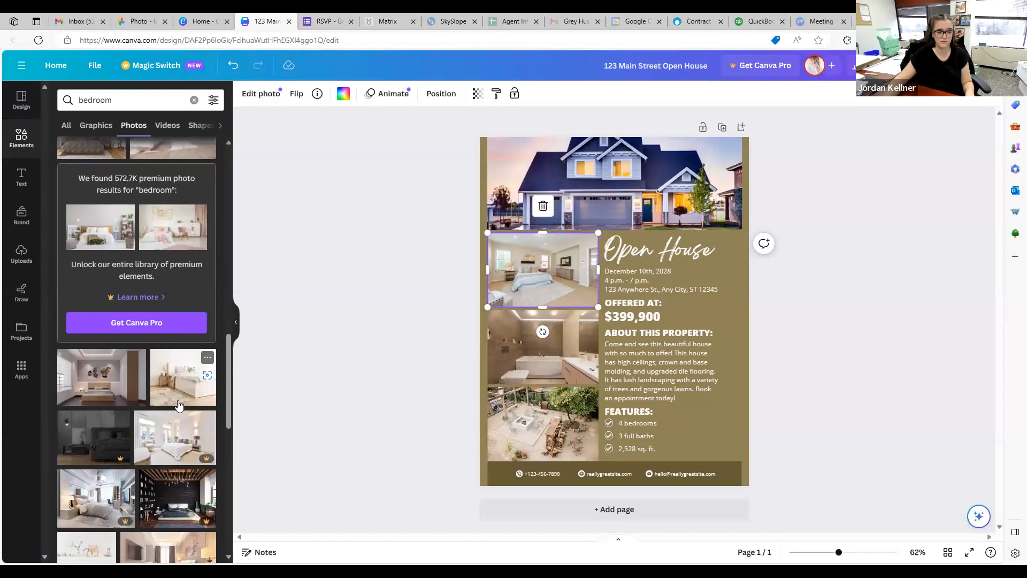
scroll(176, 489, "down", 3)
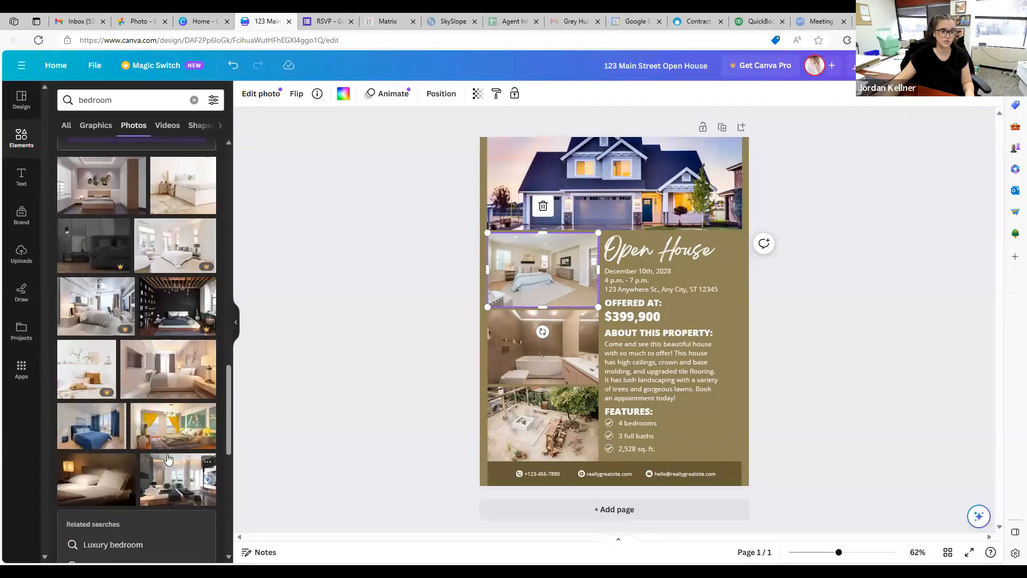
left_click_drag(203, 366, 205, 369)
left_click_drag(531, 274, 531, 274)
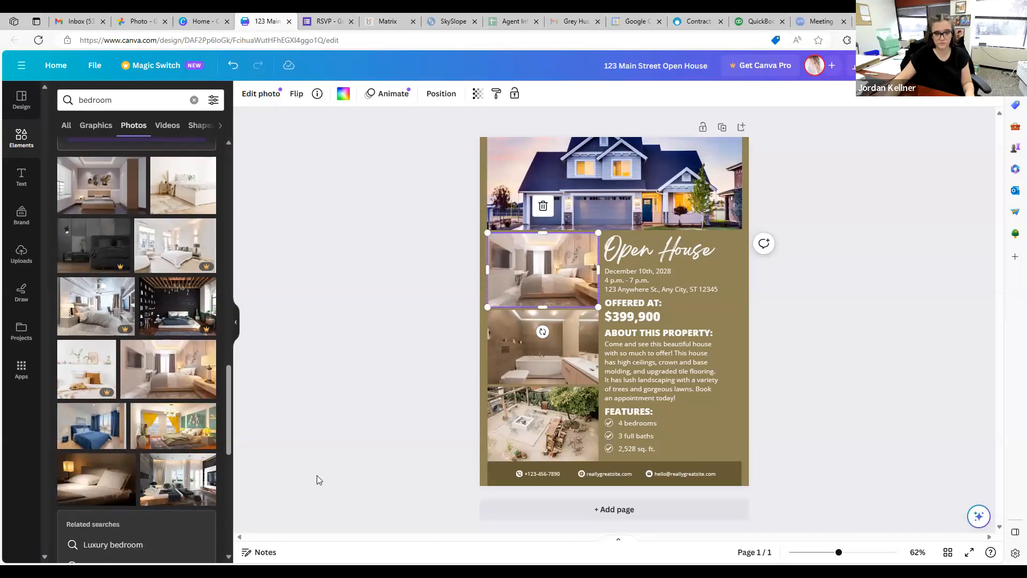
Step: Search the design elements for "backyard" photos to replace the patio picture above the footer
left_click(557, 449)
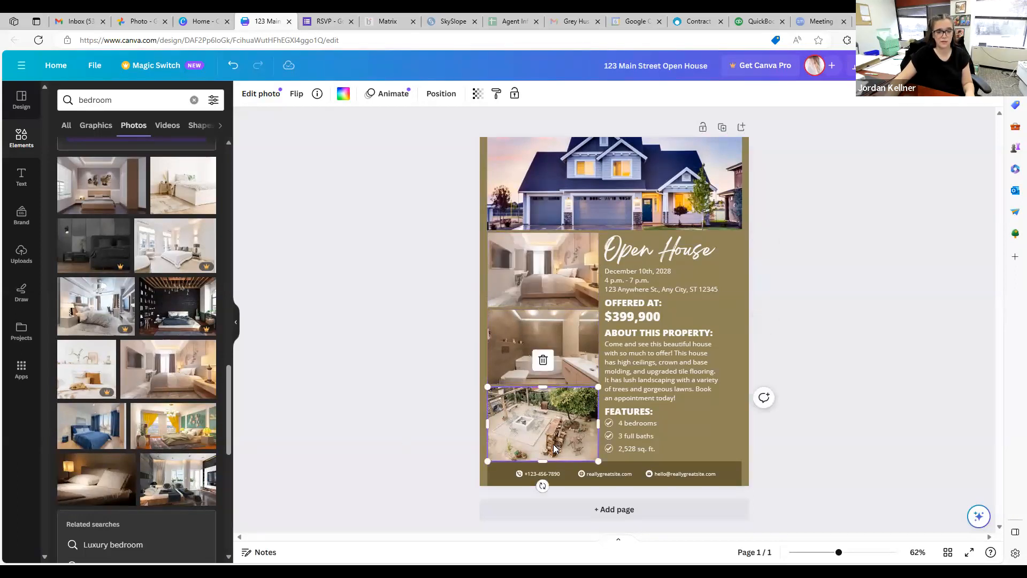
left_click(141, 101)
type("backyard")
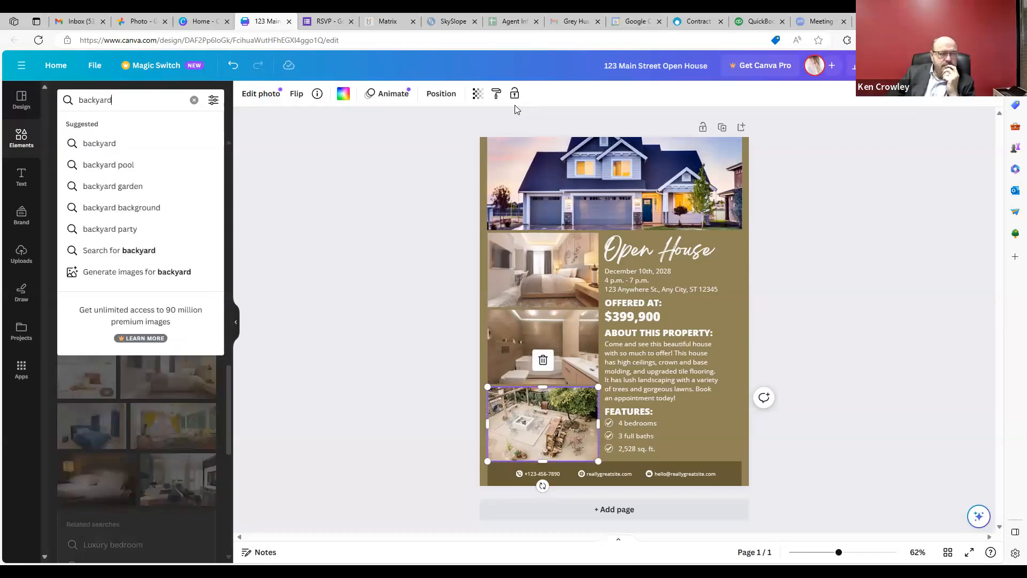
key("Return")
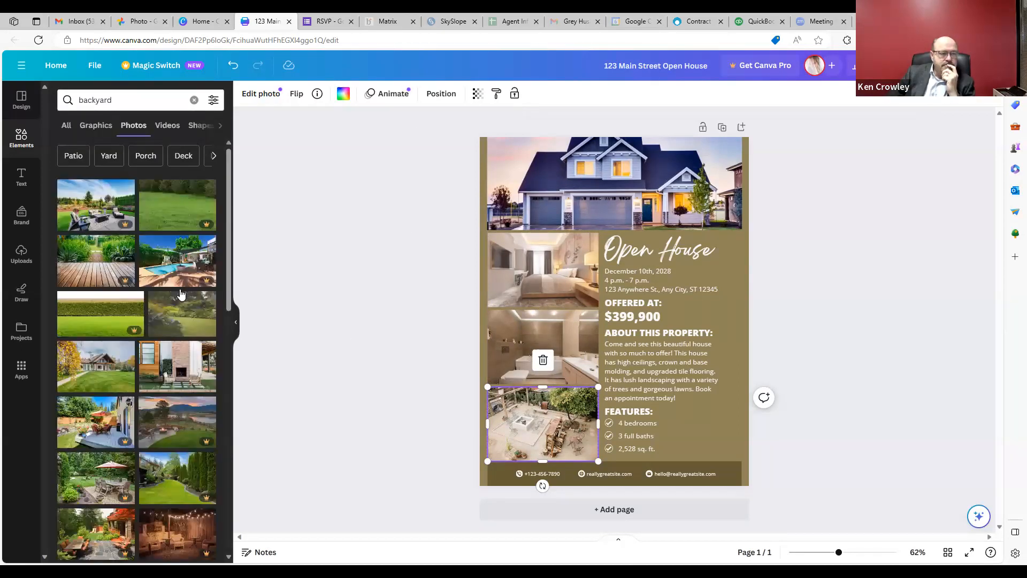
Step: Browse the backyard photos and graphics, and replace the flyer's patio picture with the photo of the brick fireplace patio
scroll(189, 290, "down", 6)
scroll(164, 310, "down", 4)
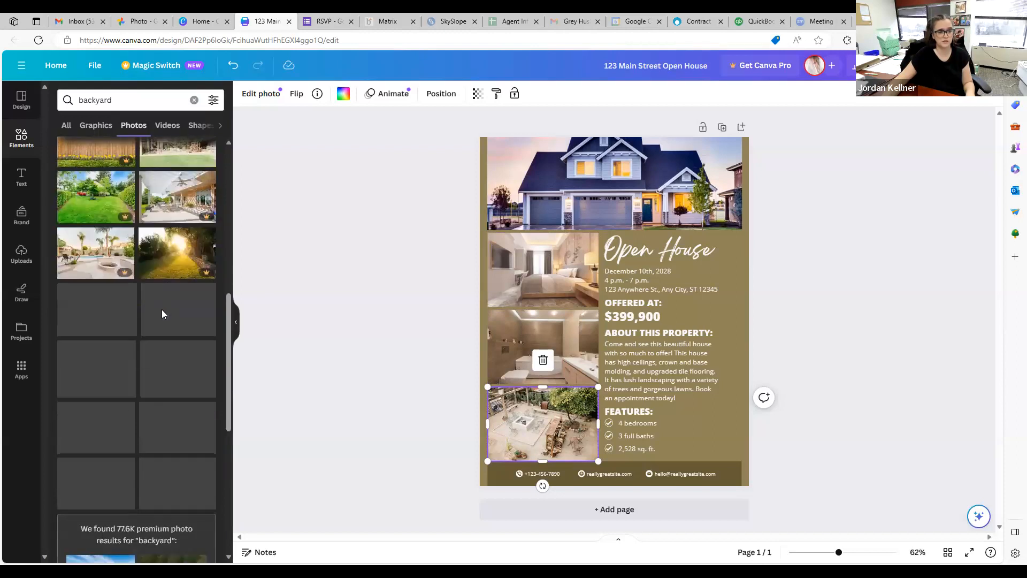
scroll(164, 321, "up", 10)
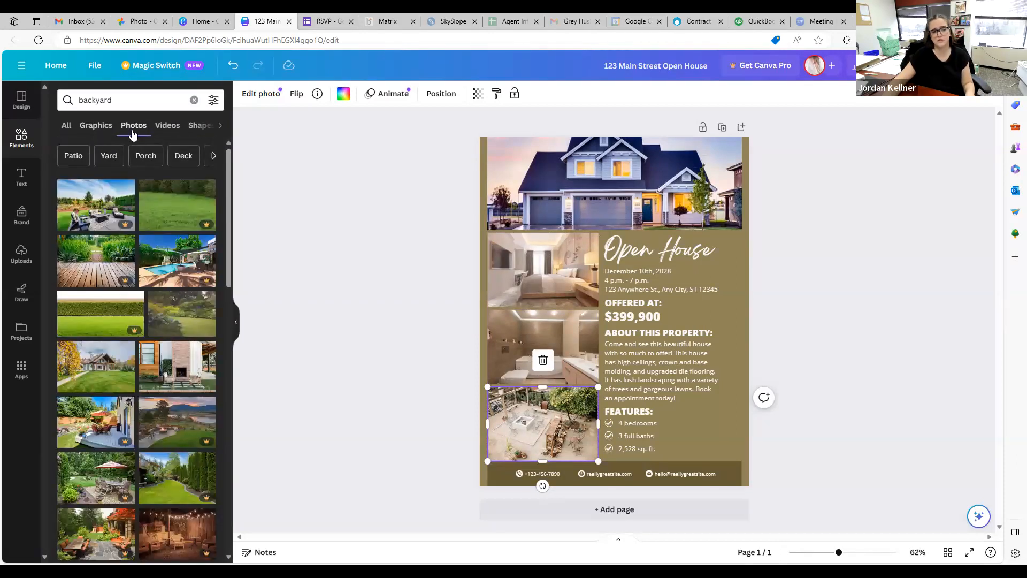
left_click(105, 129)
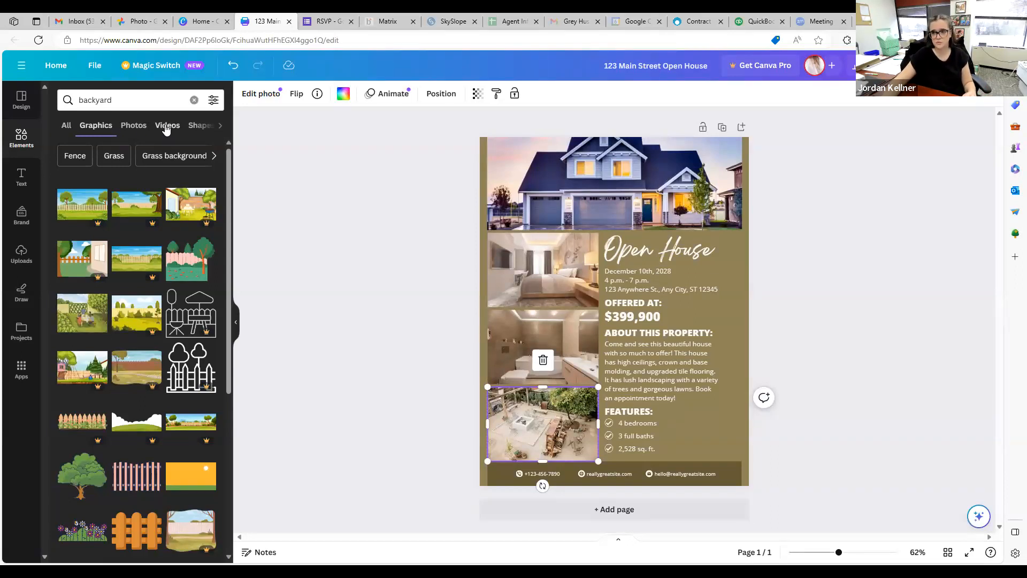
left_click(134, 126)
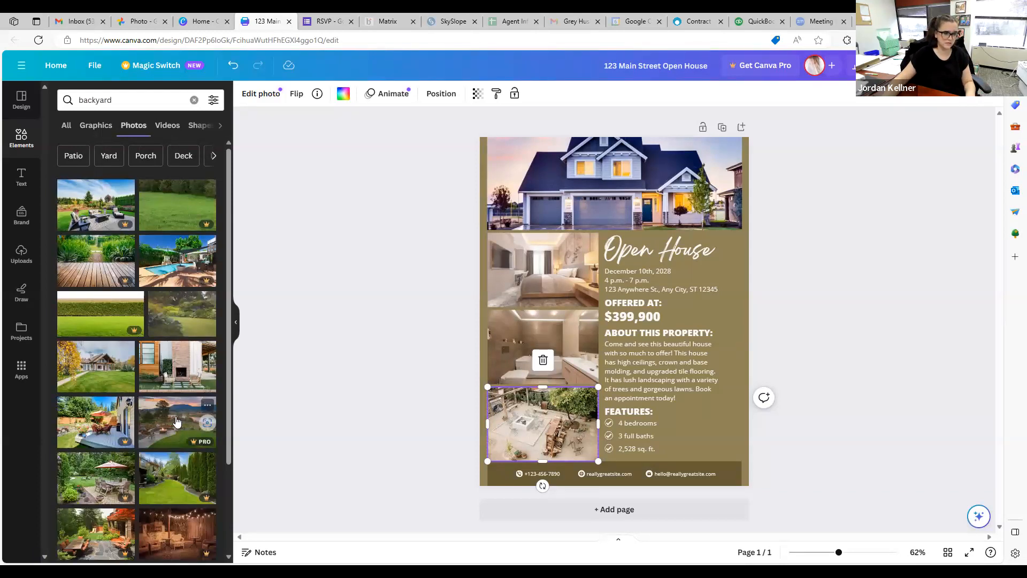
scroll(176, 407, "down", 5)
scroll(173, 382, "up", 5)
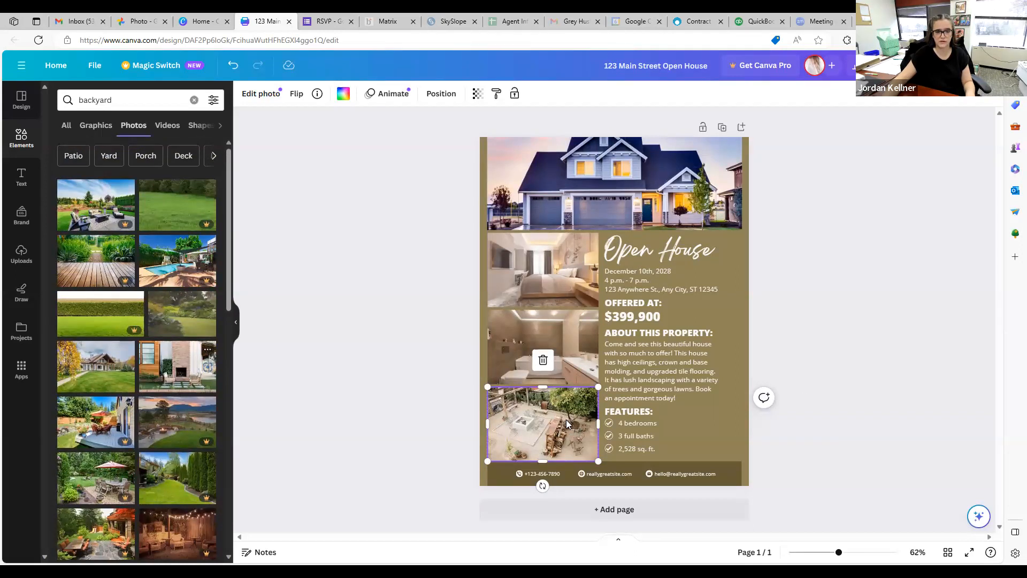
left_click_drag(568, 424, 568, 424)
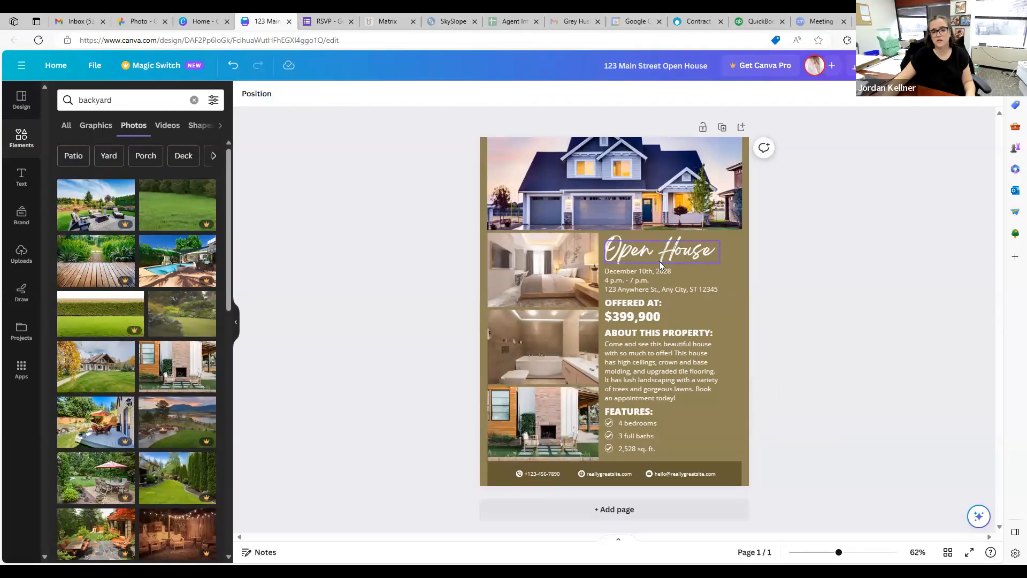
Step: Change the open house date on the flyer to December 24th, 2023
double_click(650, 274)
left_click(679, 274)
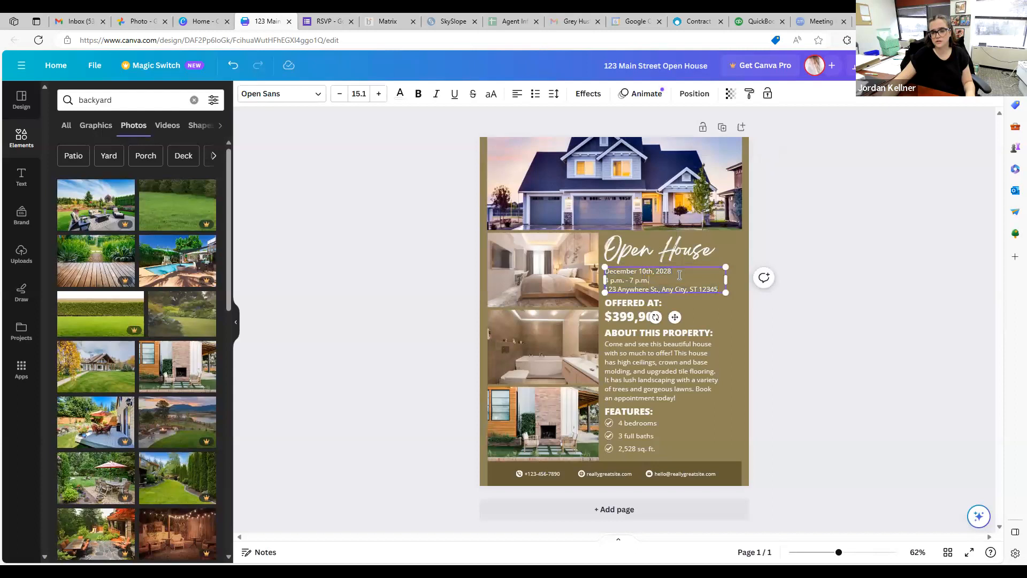
key("BackSpace")
key("BackSpace")
type("24")
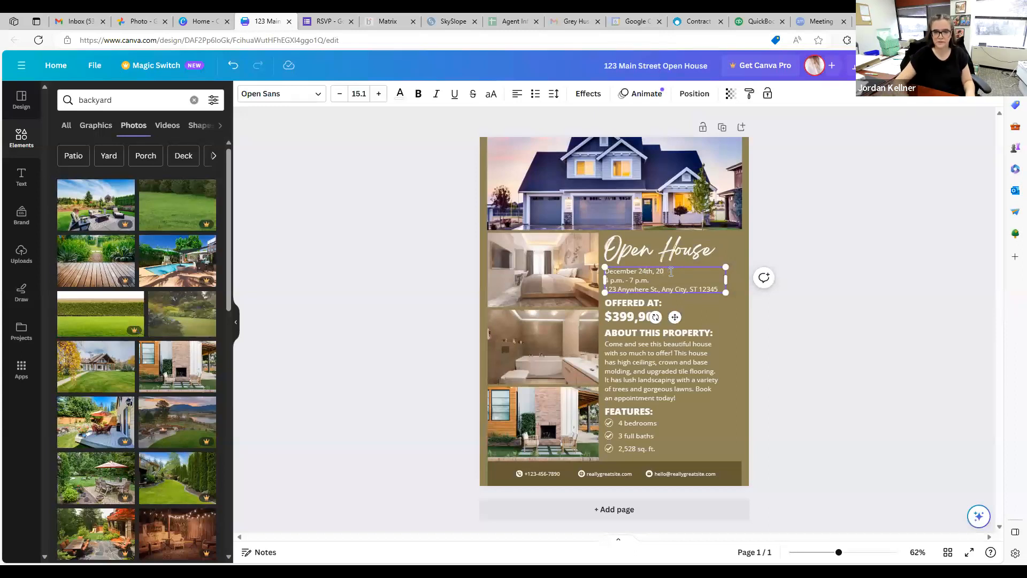
left_click(736, 305)
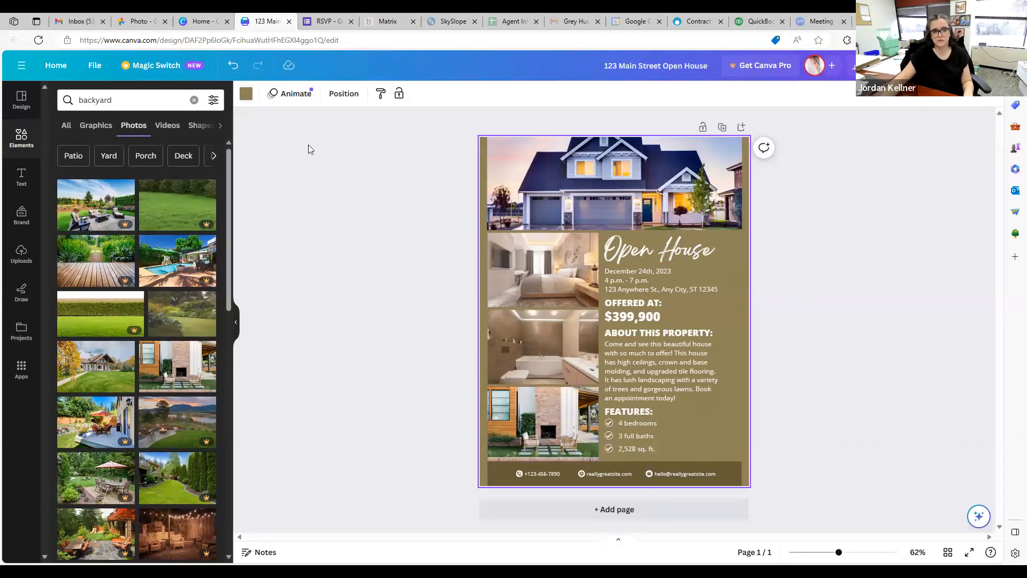
Step: Recolor the flyer's page background slate blue by sampling a color from the header photo with the eyedropper
left_click(732, 470)
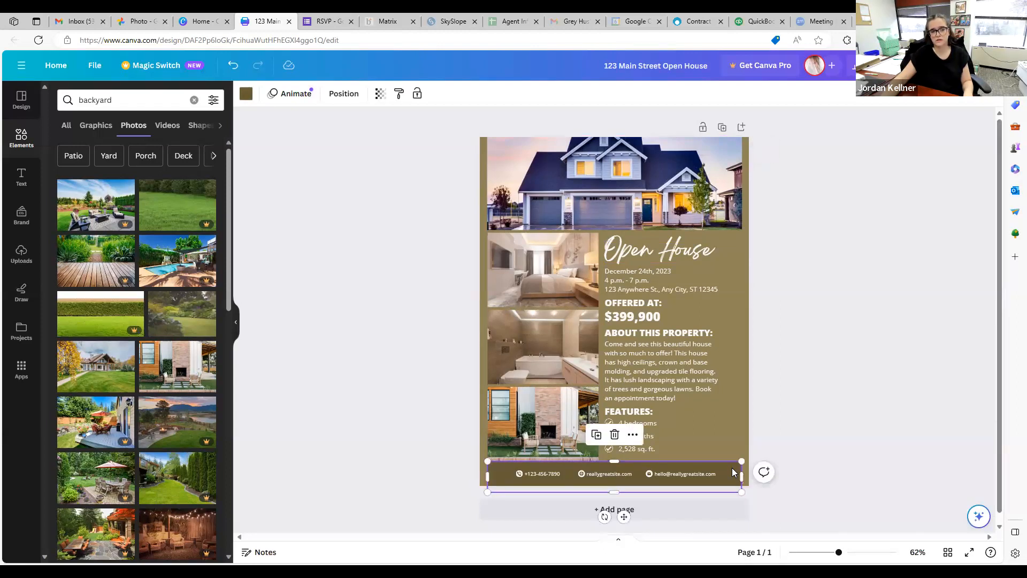
left_click(734, 435)
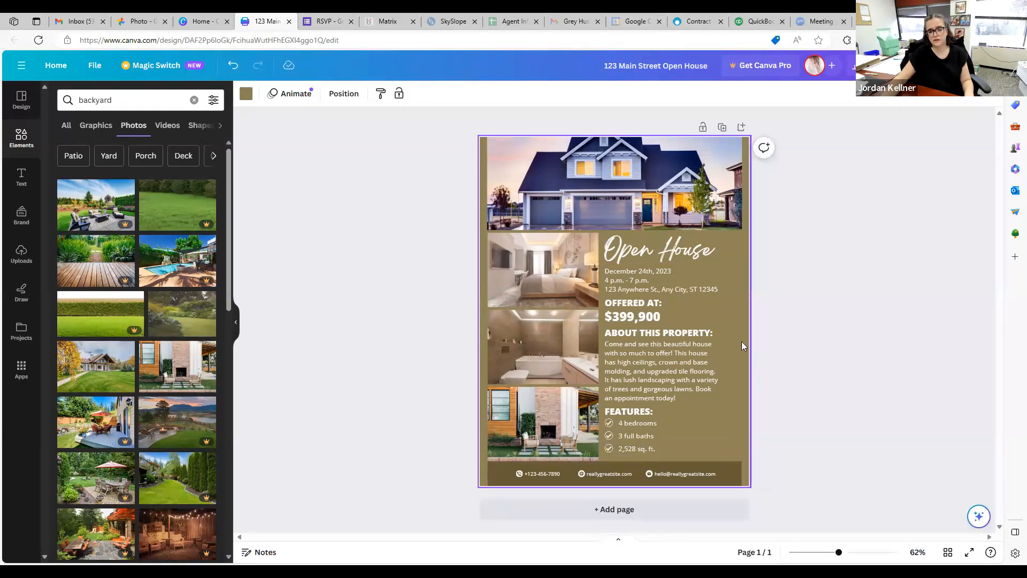
left_click(247, 95)
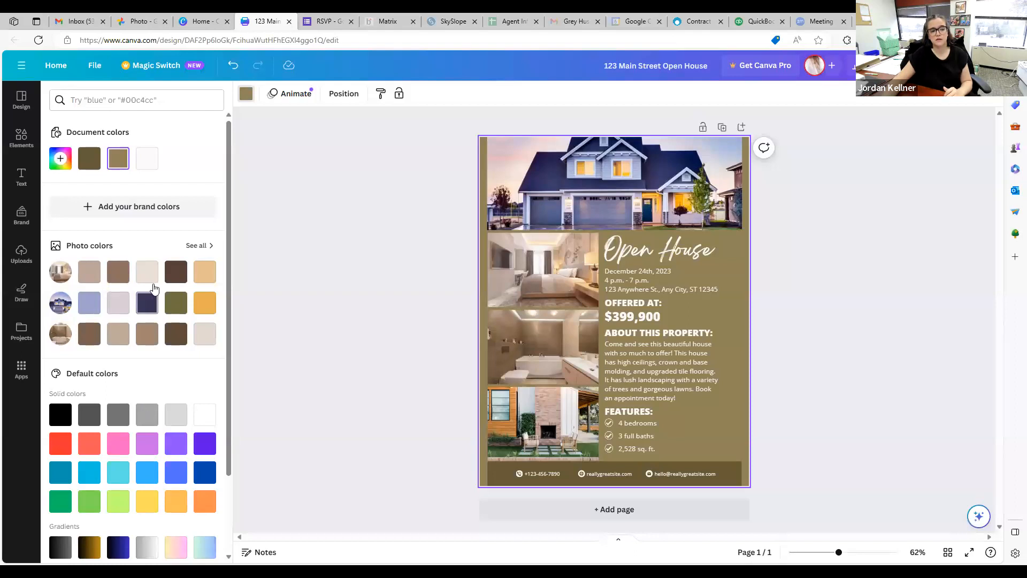
left_click(62, 160)
mouse_move(150, 216)
left_mouse_down()
mouse_move(91, 224)
mouse_move(142, 219)
mouse_move(117, 235)
mouse_move(198, 240)
mouse_move(128, 225)
mouse_move(128, 243)
mouse_move(131, 214)
mouse_move(141, 233)
left_mouse_up()
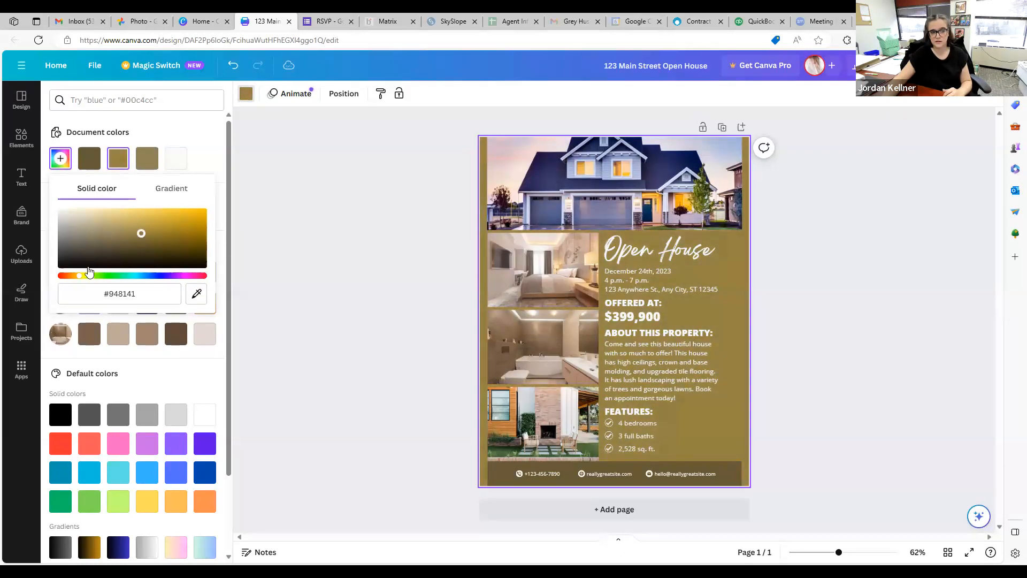
left_click(197, 298)
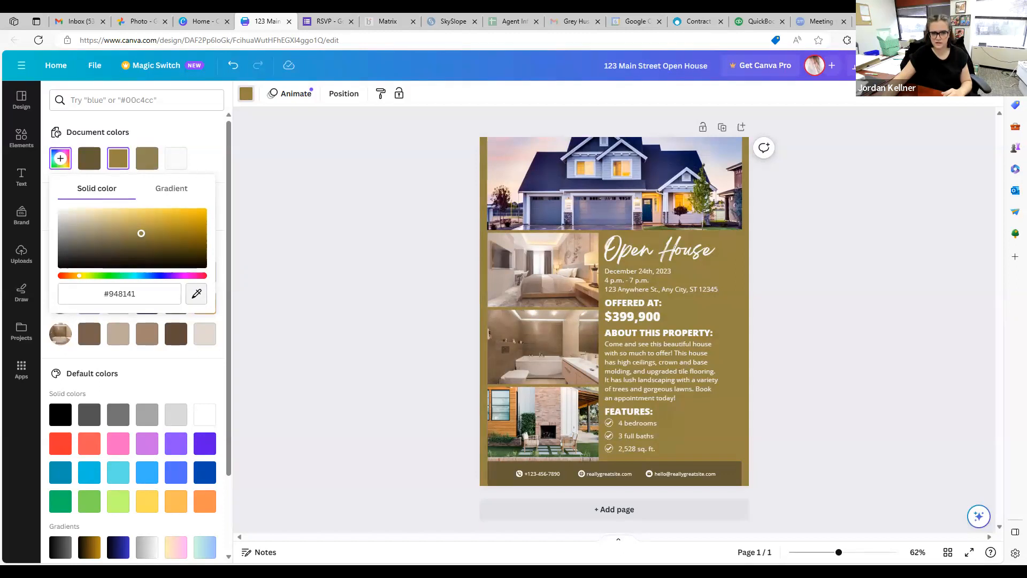
left_click(517, 156)
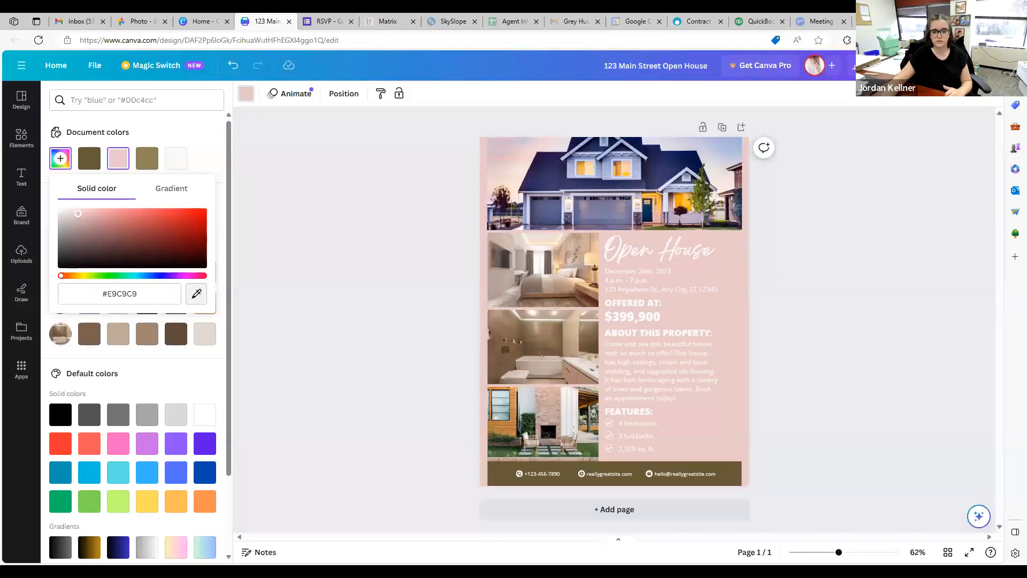
Step: Recolor the contact bar at the foot of the flyer dark navy with a color sampled from the header photo
left_click(718, 472)
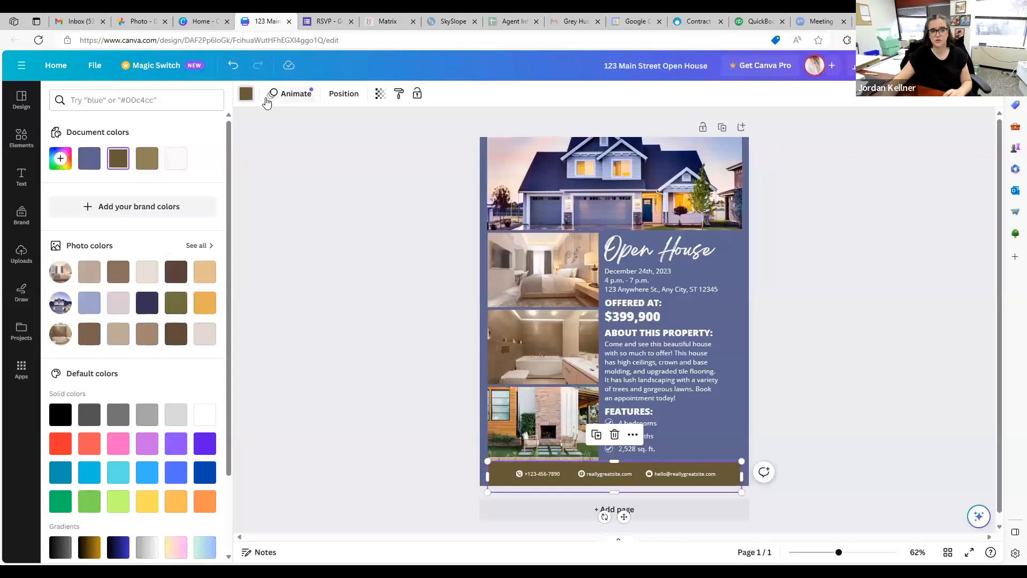
left_click(247, 94)
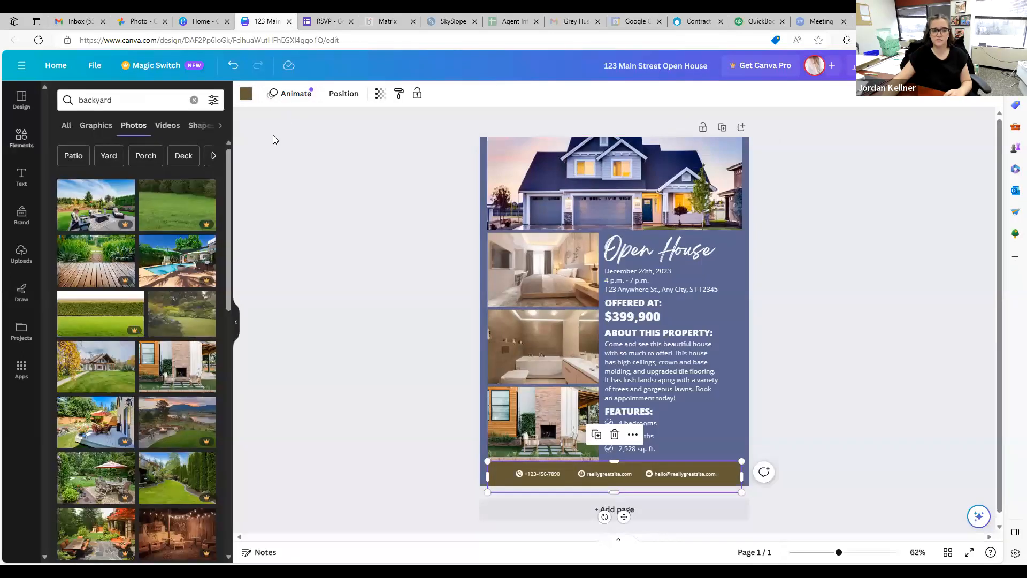
left_click(246, 94)
left_click(60, 160)
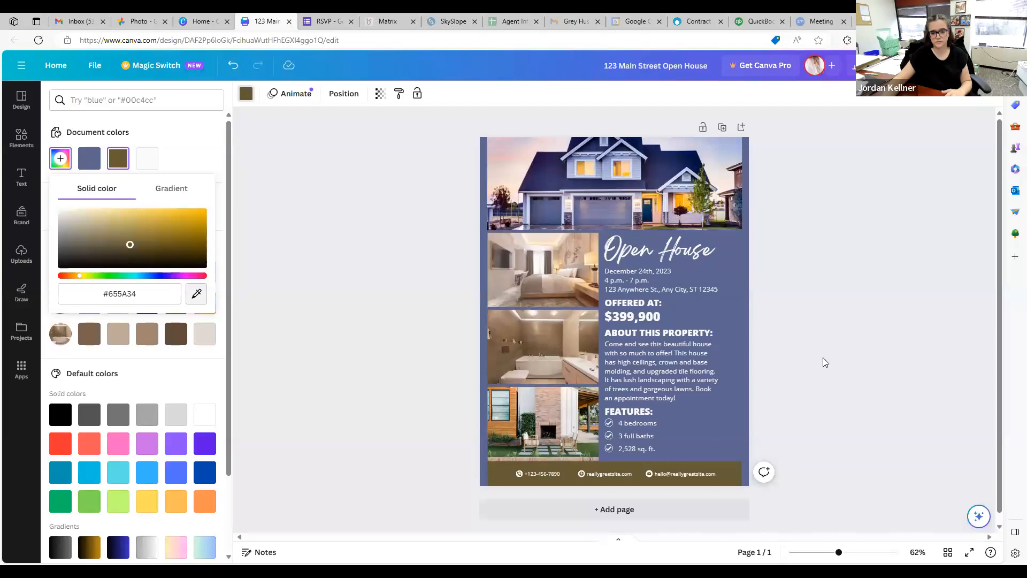
key("ctrl+z")
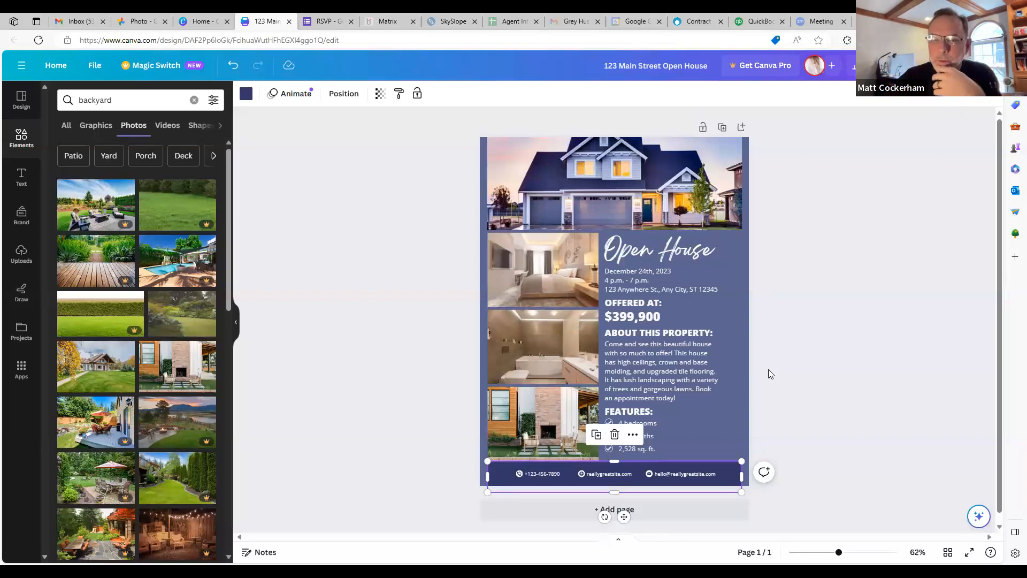
Step: Open the Brand Kit setup and examine the asset categories it offers, such as logos, colors and fonts
left_click(20, 221)
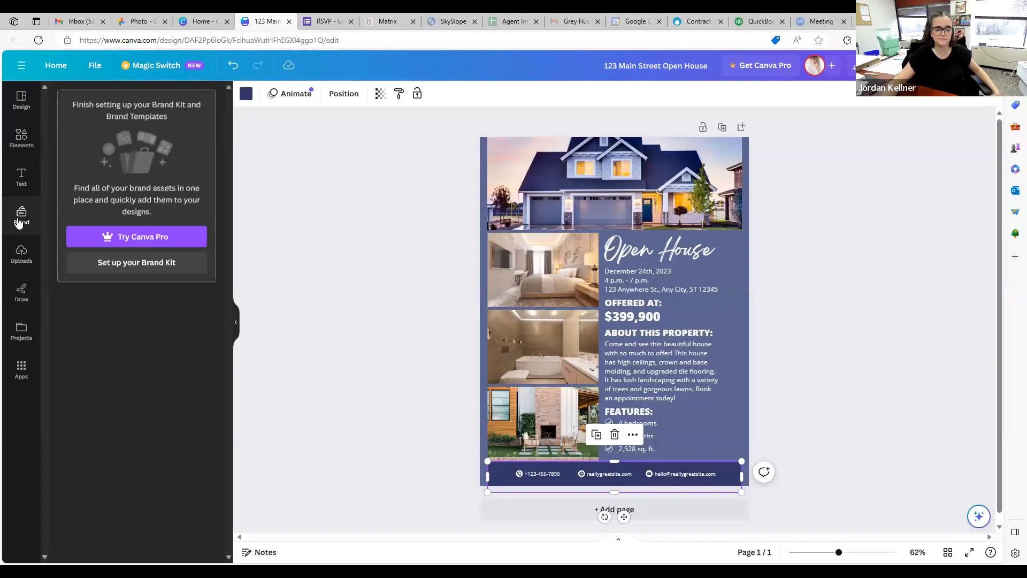
left_click(151, 274)
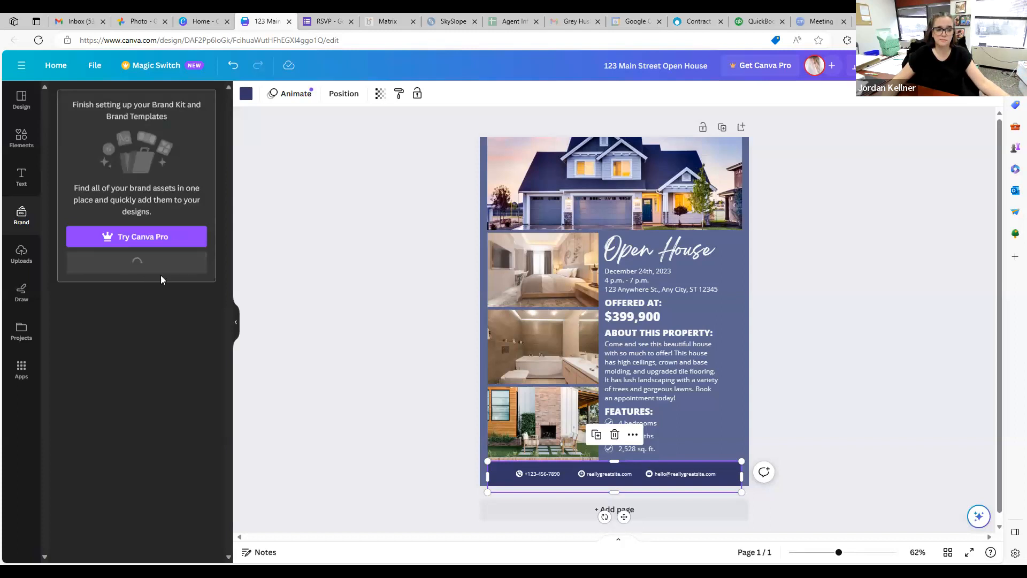
scroll(170, 370, "down", 5)
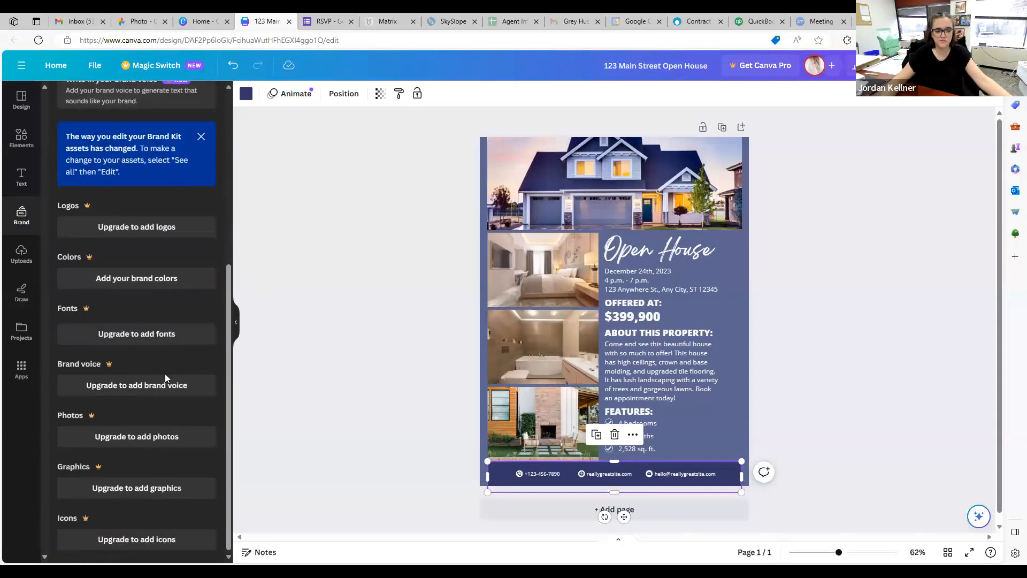
Step: Examine the logos, brand colors, fonts and other assets in the Brand Kit of the group project presentation
scroll(164, 374, "up", 5)
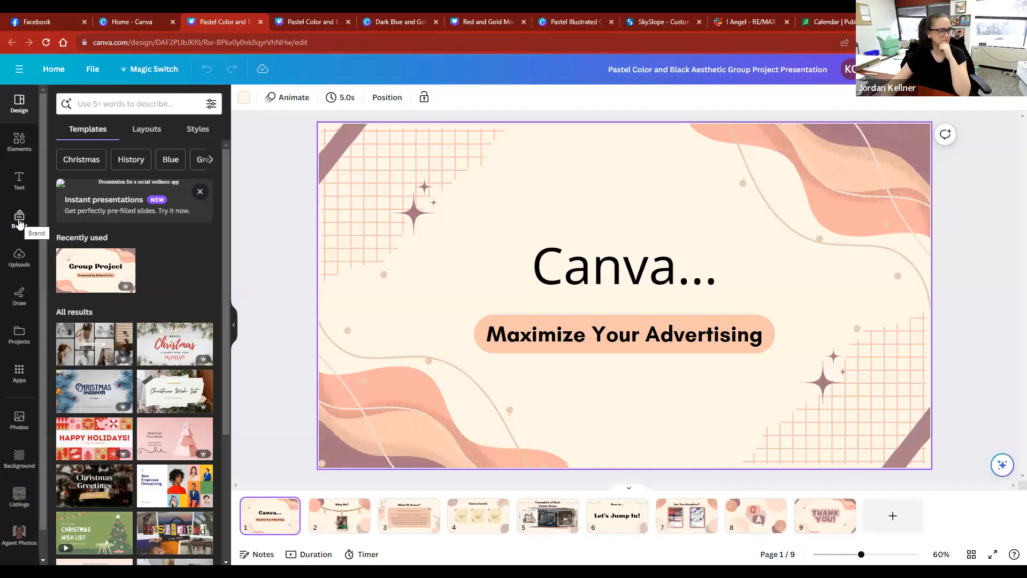
left_click(19, 220)
scroll(138, 364, "down", 5)
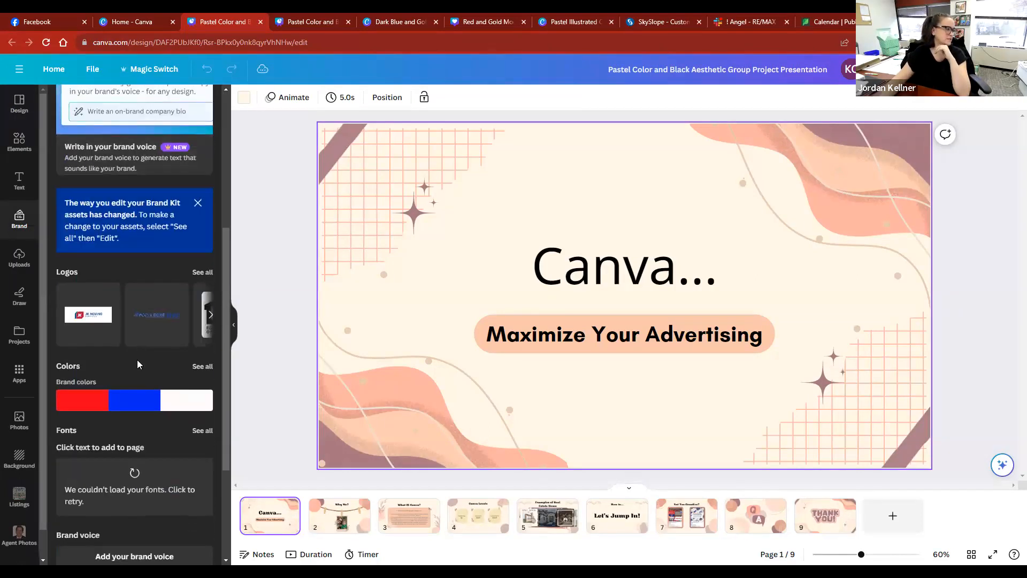
scroll(157, 382, "down", 3)
scroll(156, 383, "up", 2)
scroll(156, 383, "down", 1)
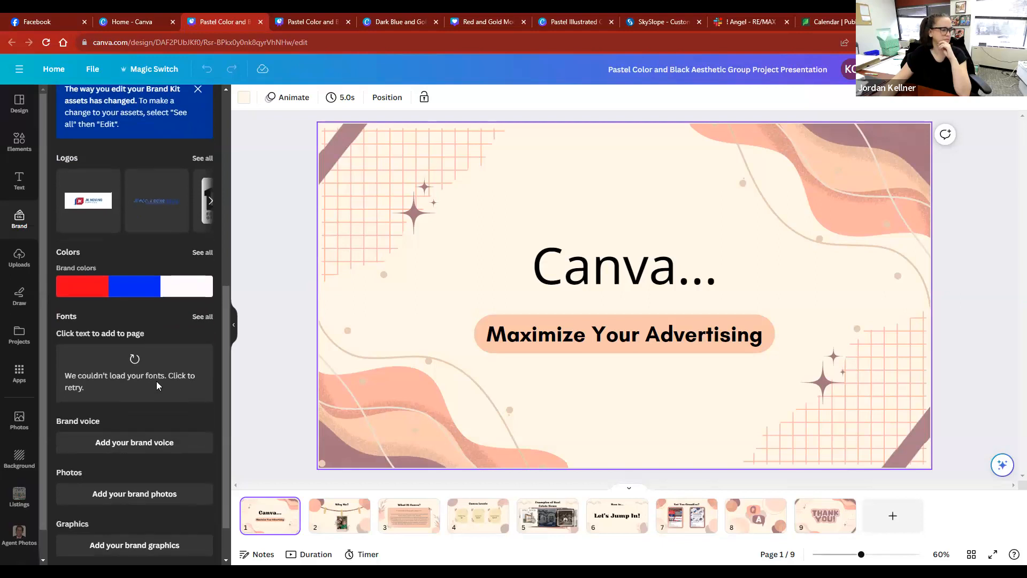
scroll(156, 381, "down", 1)
scroll(120, 284, "up", 2)
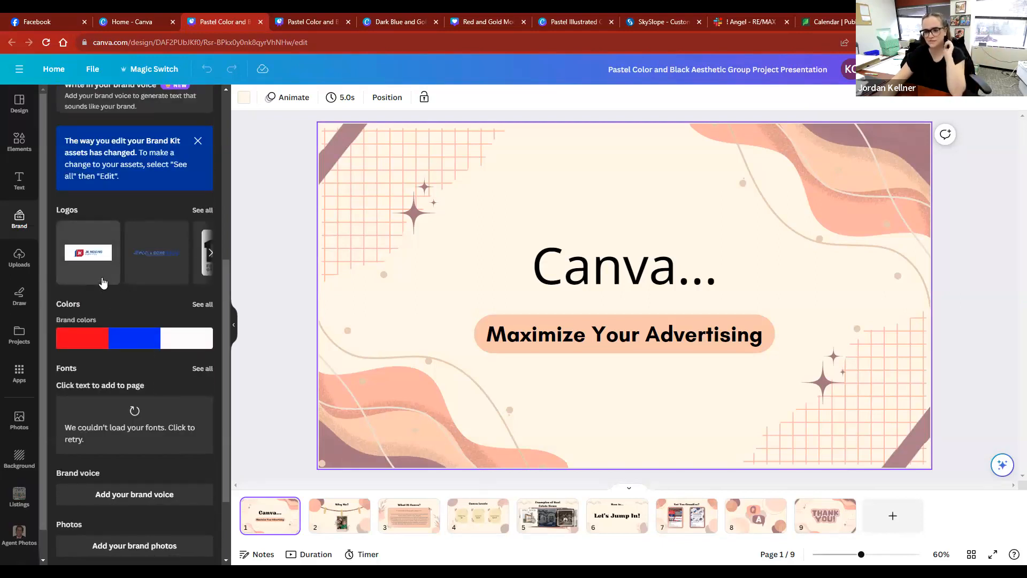
mouse_move(94, 339)
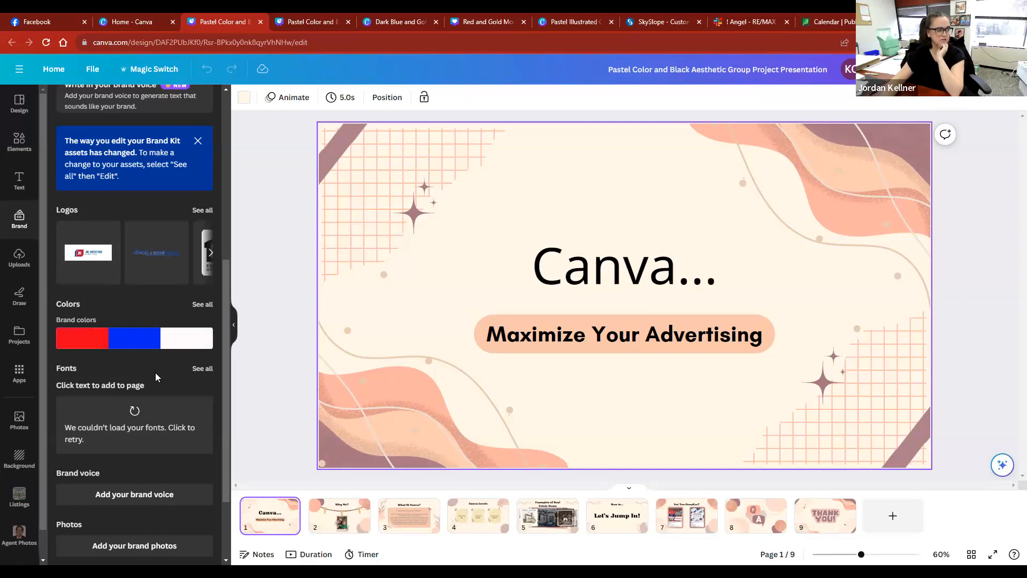
scroll(157, 376, "down", 2)
scroll(155, 374, "up", 3)
scroll(160, 375, "up", 2)
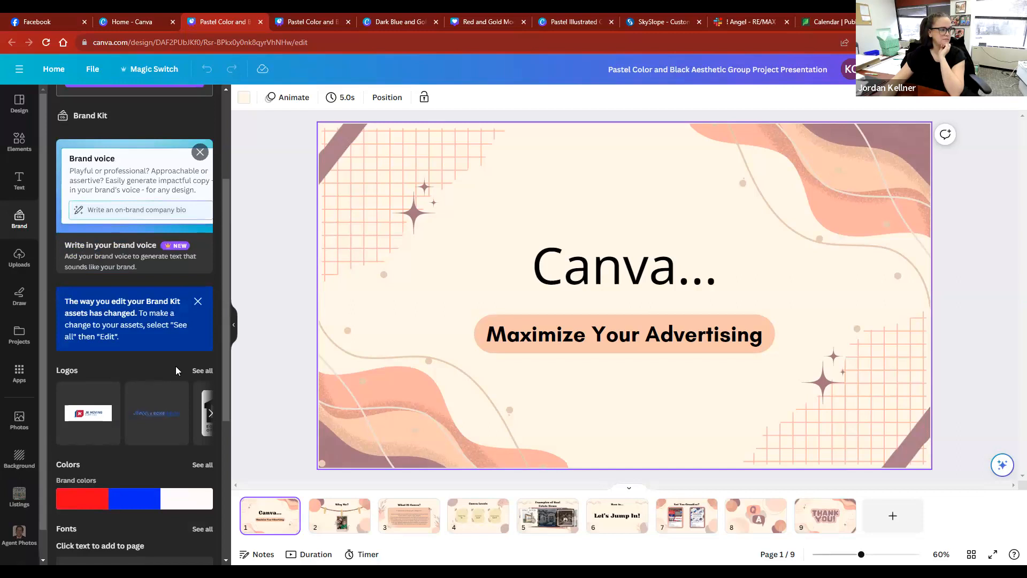
Step: Show all logos stored in the Brand Kit and look through the whole collection
left_click(203, 371)
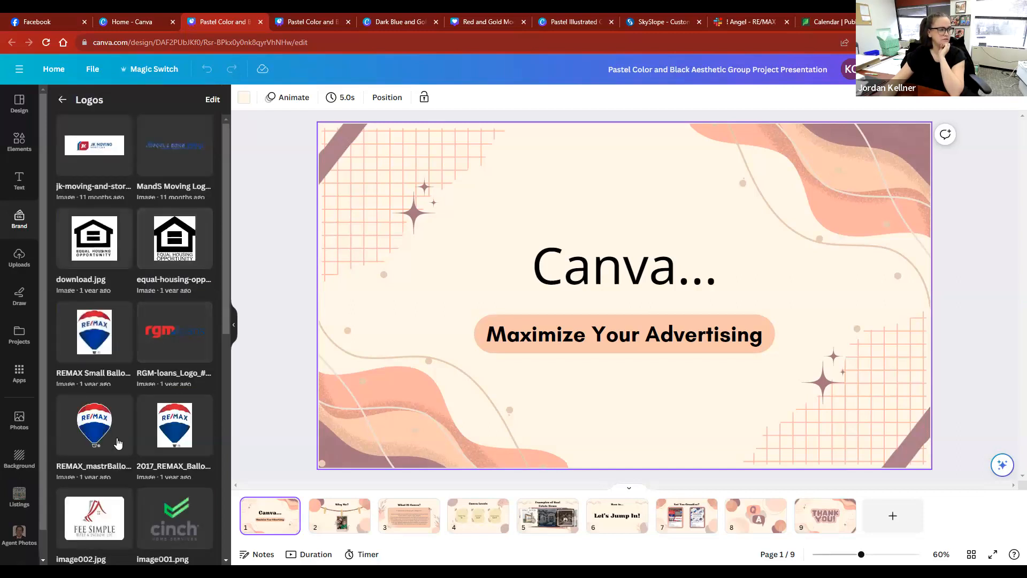
scroll(137, 456, "down", 8)
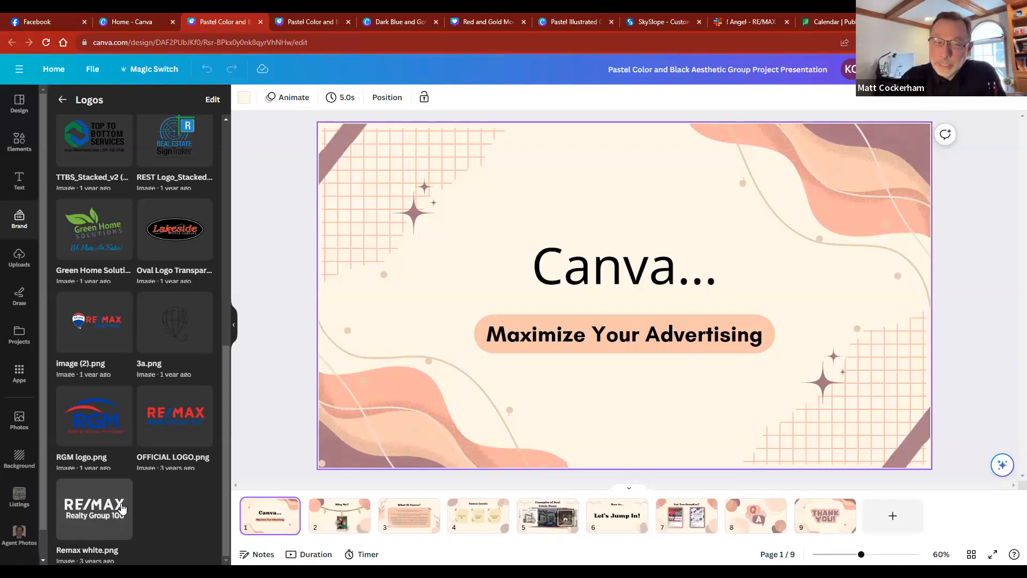
scroll(180, 420, "up", 4)
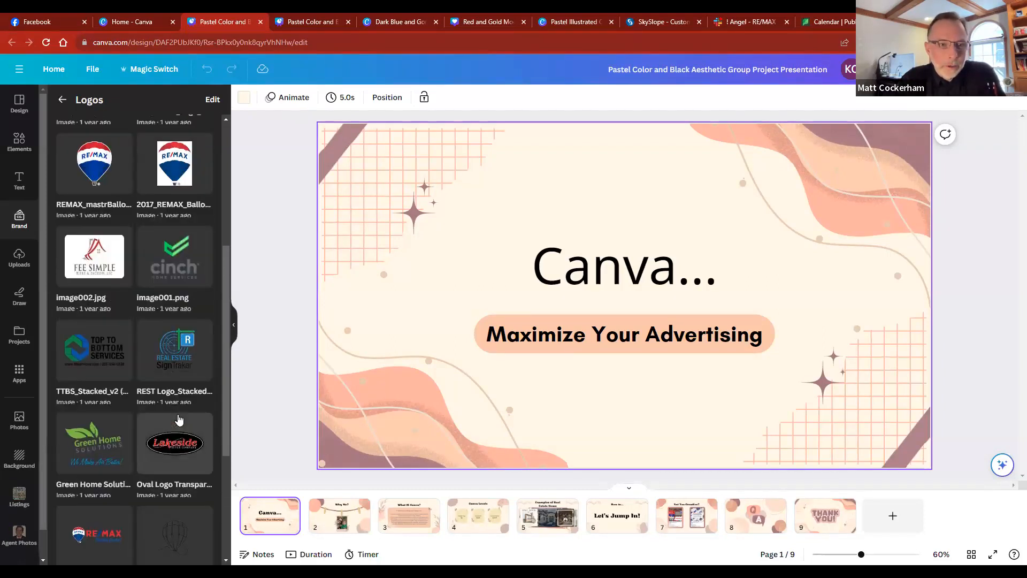
scroll(179, 420, "up", 5)
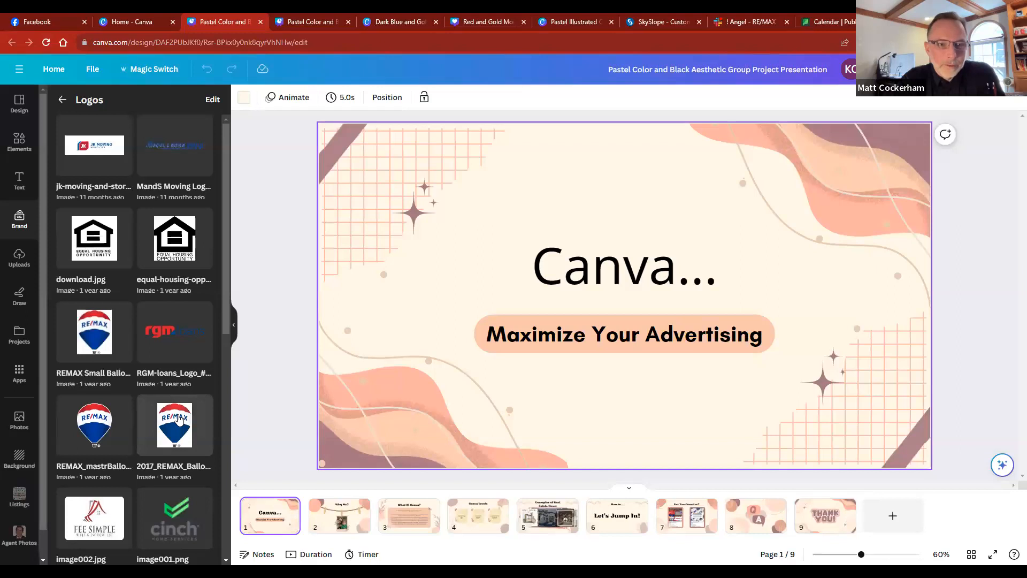
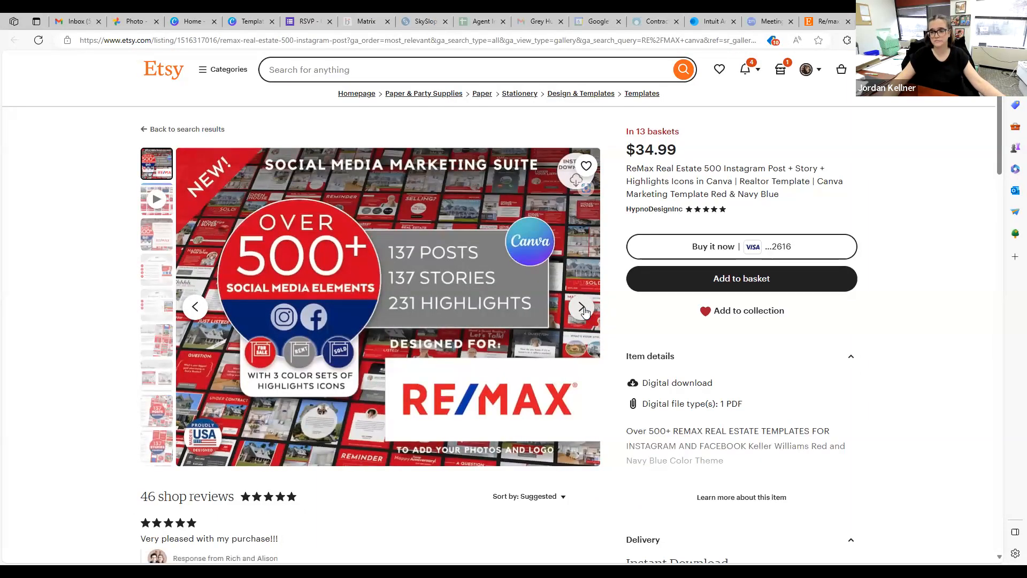
Step: Browse the preview images of the RE/MAX 500 Instagram post template listing on Etsy
left_click(583, 307)
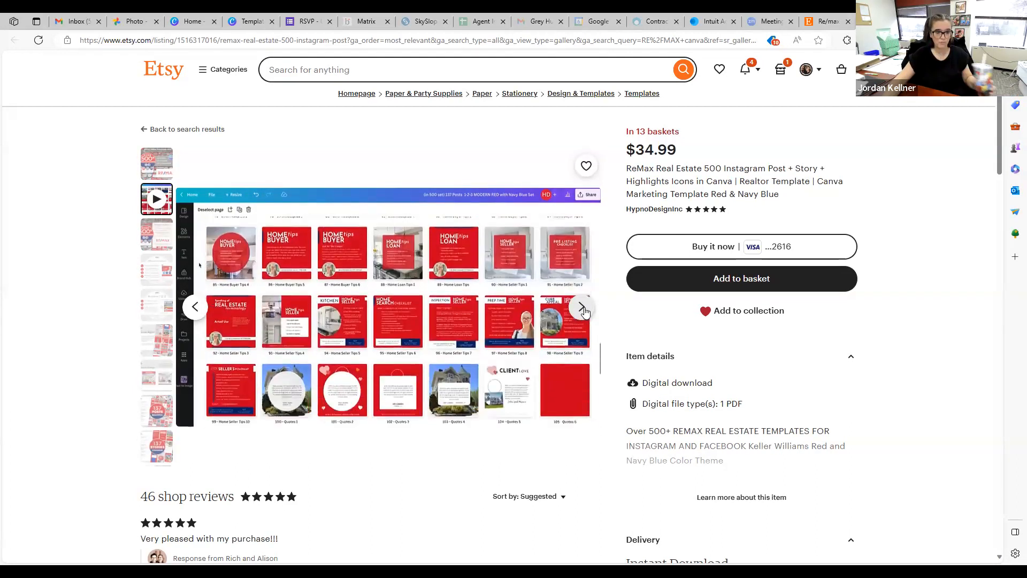
left_click(582, 307)
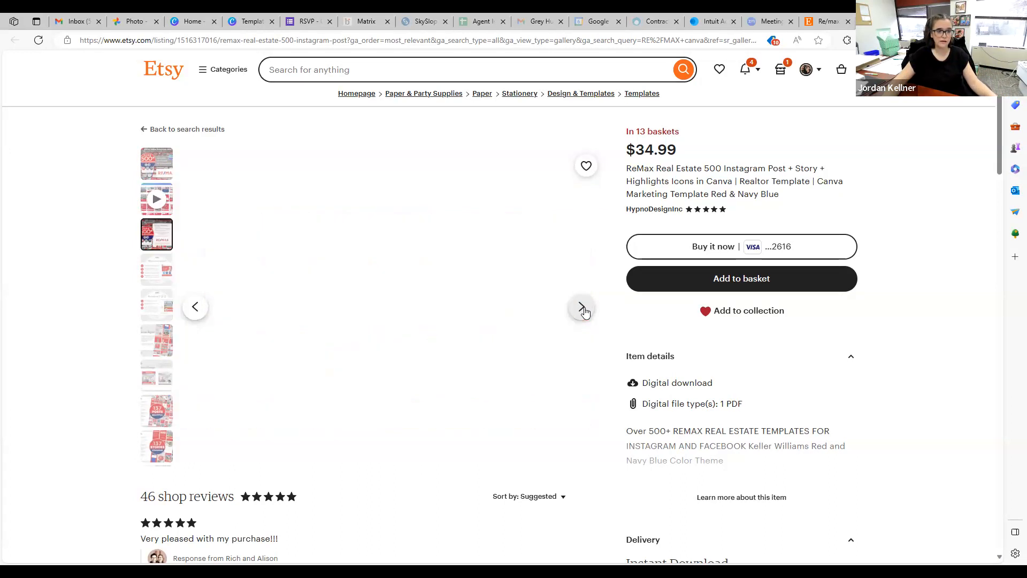
left_click(582, 308)
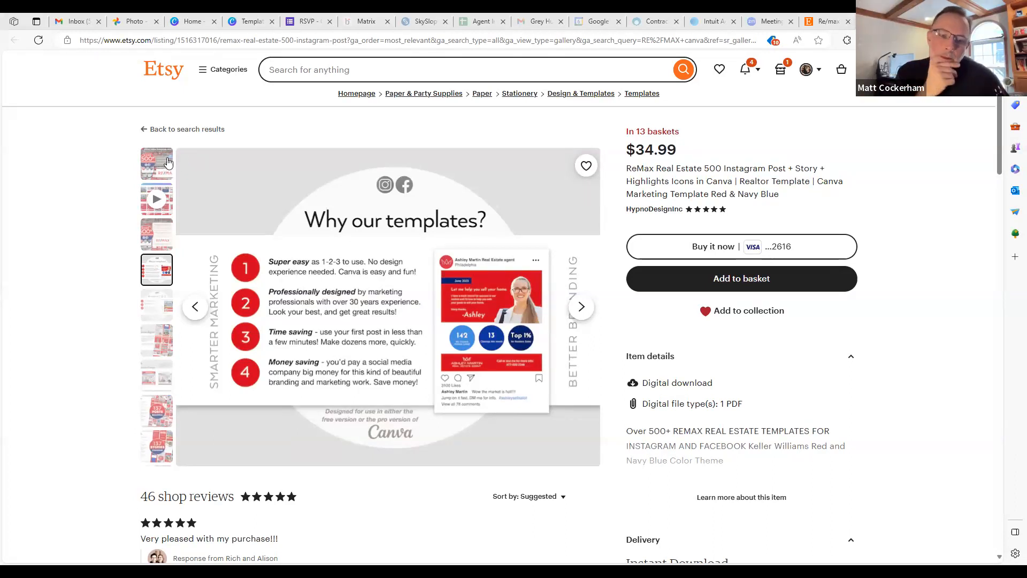
Step: Switch to Canva, leave the "happy new year" template results and reopen the 123 Main Street Open House flyer from the recent designs
left_click(199, 22)
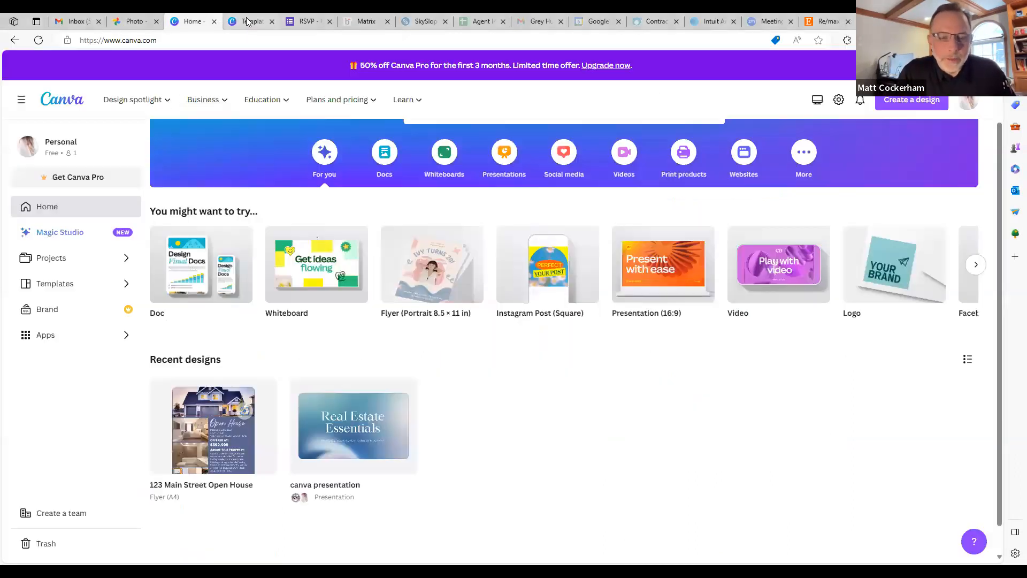
left_click(275, 24)
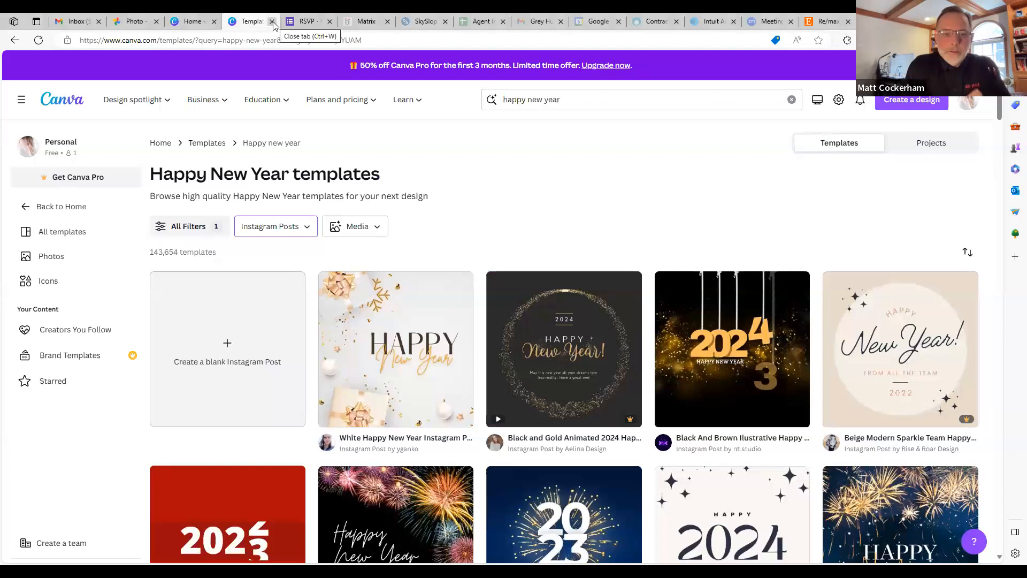
left_click(589, 100)
left_click_drag(587, 101, 497, 107)
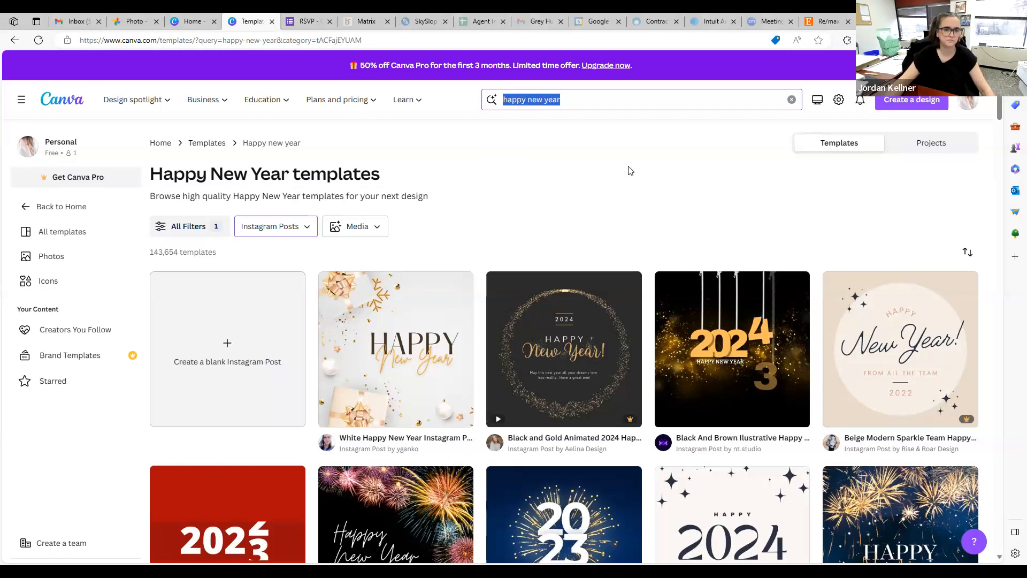
key("BackSpace")
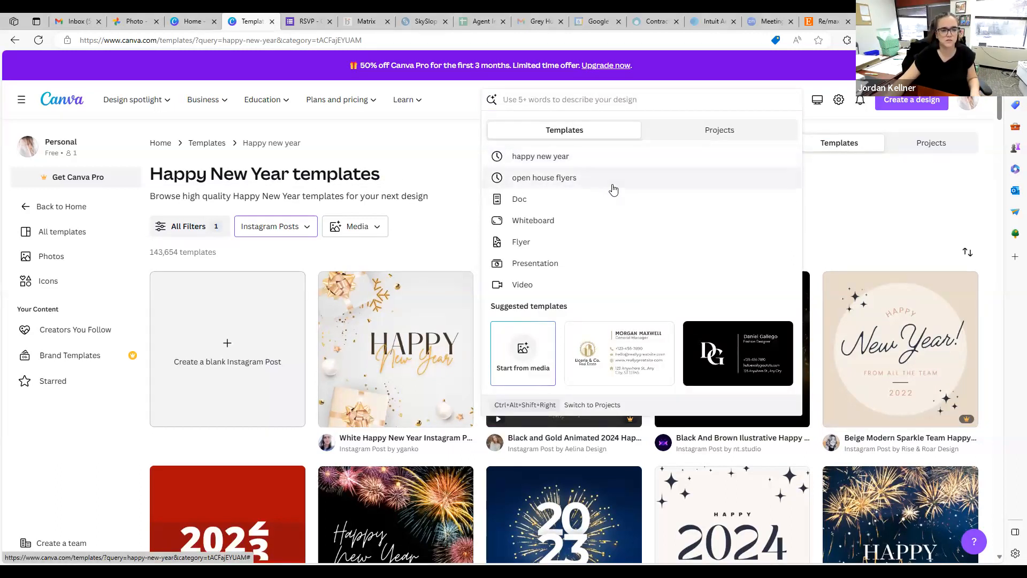
left_click(61, 102)
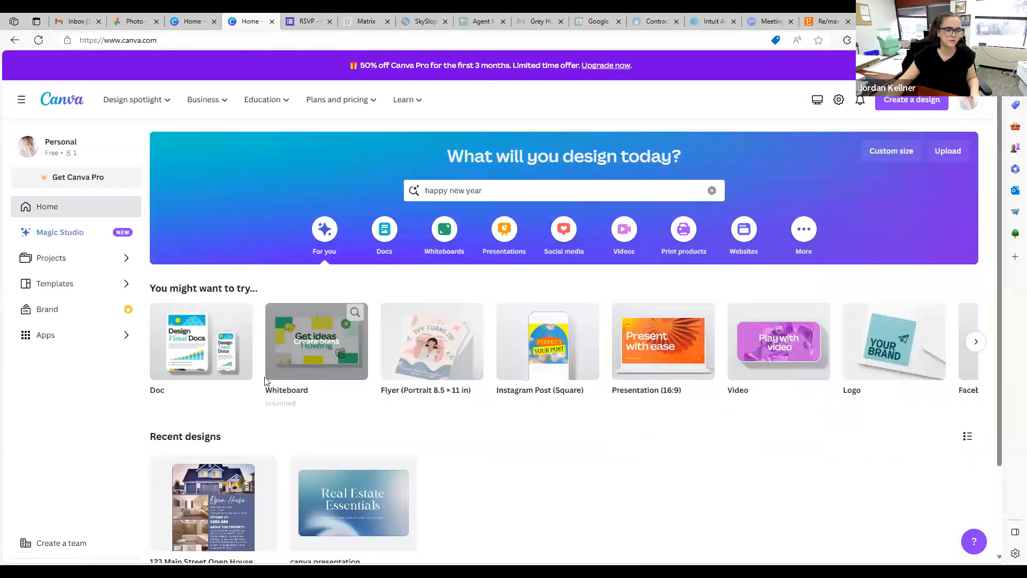
left_click(233, 485)
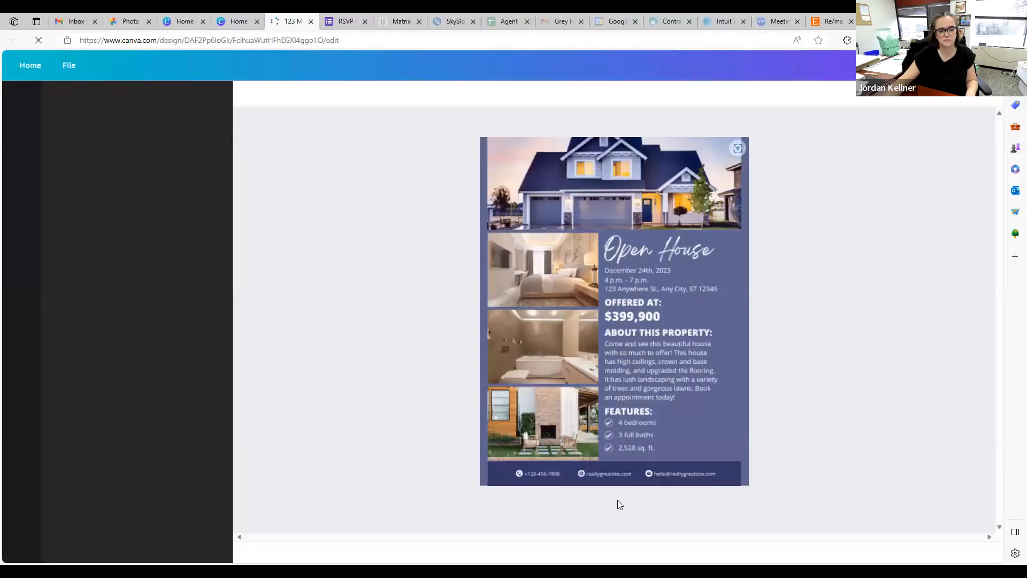
Step: Add a second page to the flyer and search the video elements for "open house"
left_click(614, 509)
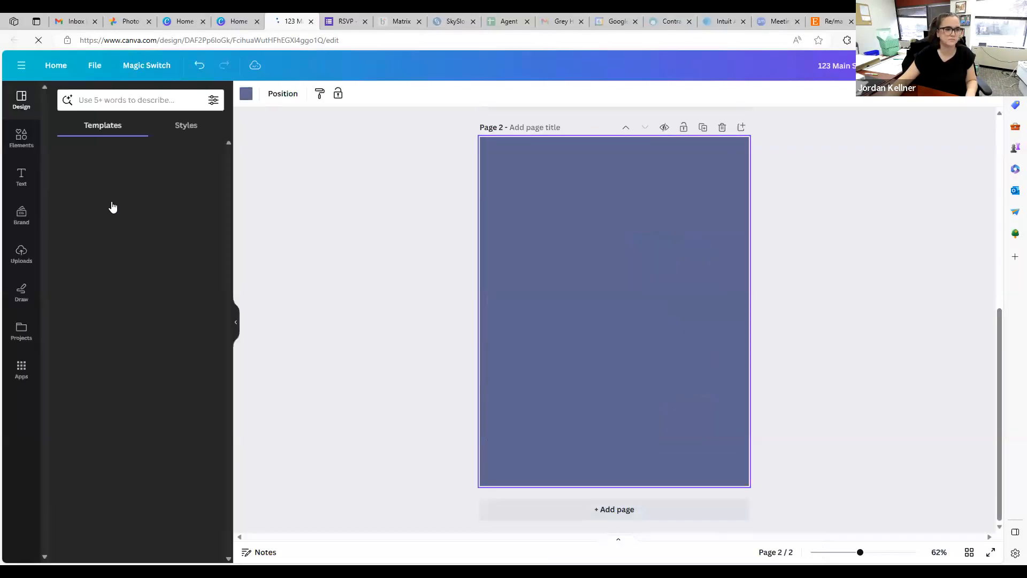
left_click(37, 135)
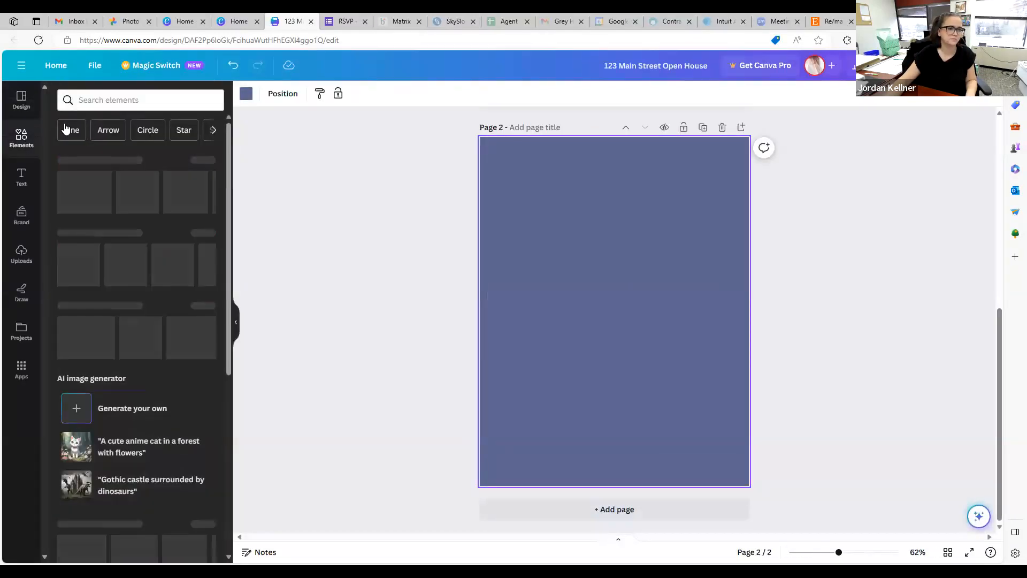
left_click(148, 103)
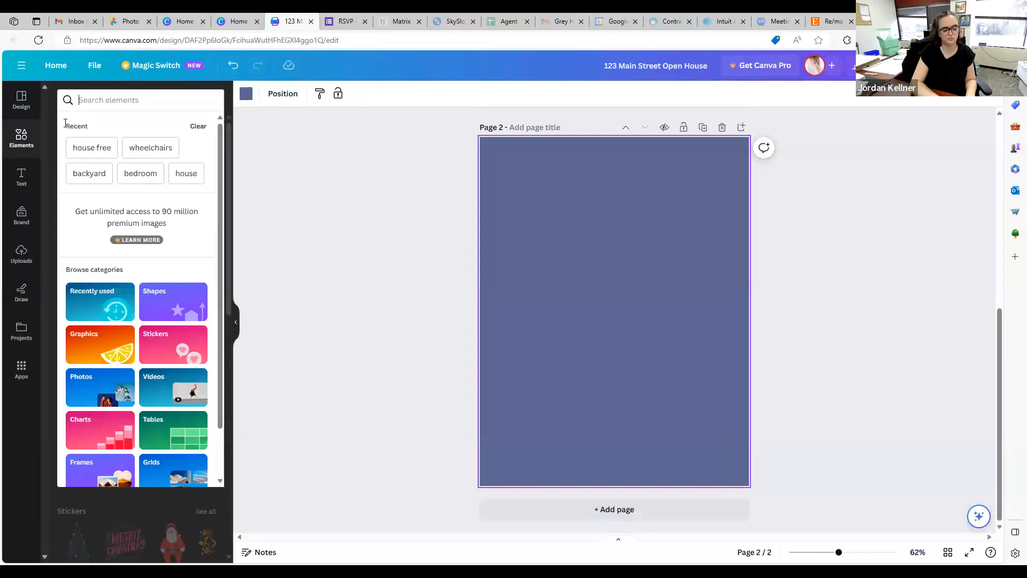
type("open house")
key("Return")
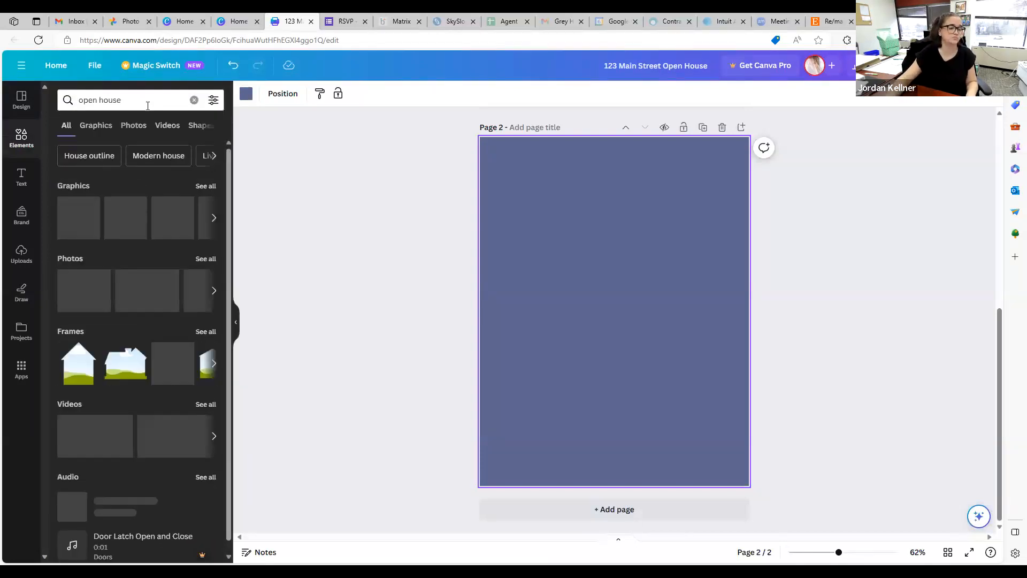
left_click(167, 125)
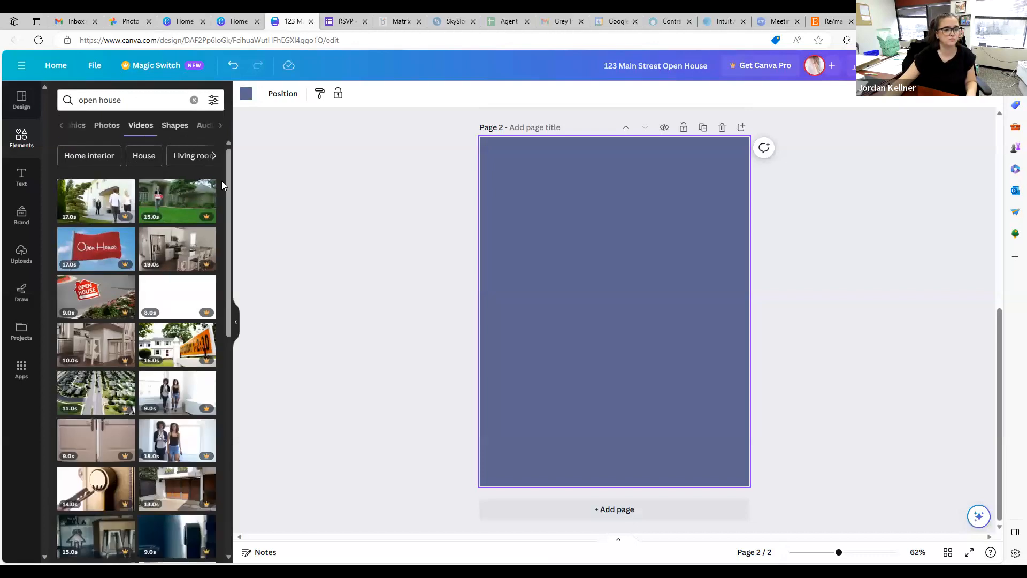
Step: Insert the kitchen interior video on page 2 and enlarge it beyond the page's full width
left_click(181, 260)
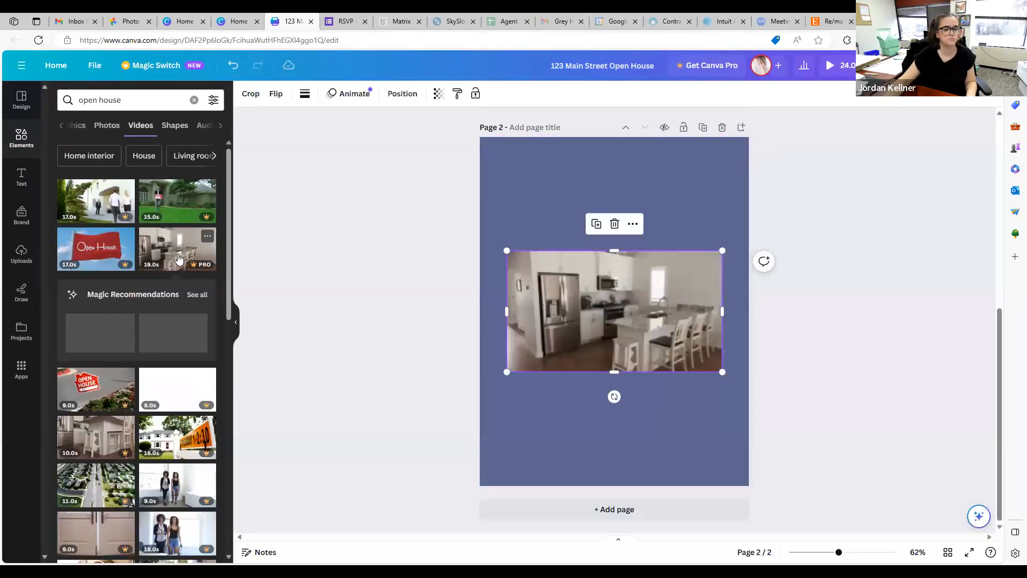
left_click_drag(722, 251, 759, 203)
left_click_drag(505, 222, 464, 200)
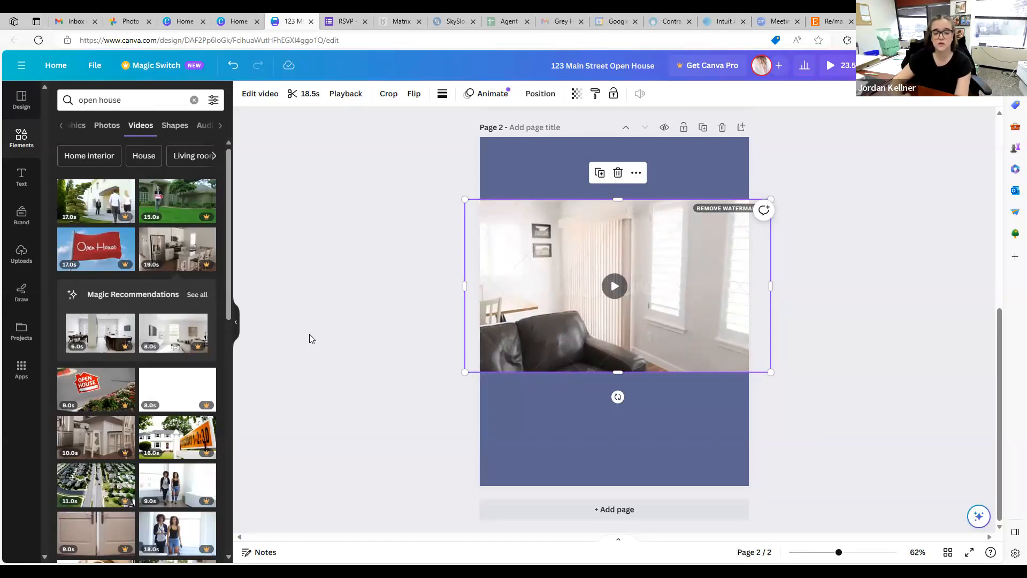
mouse_move(194, 325)
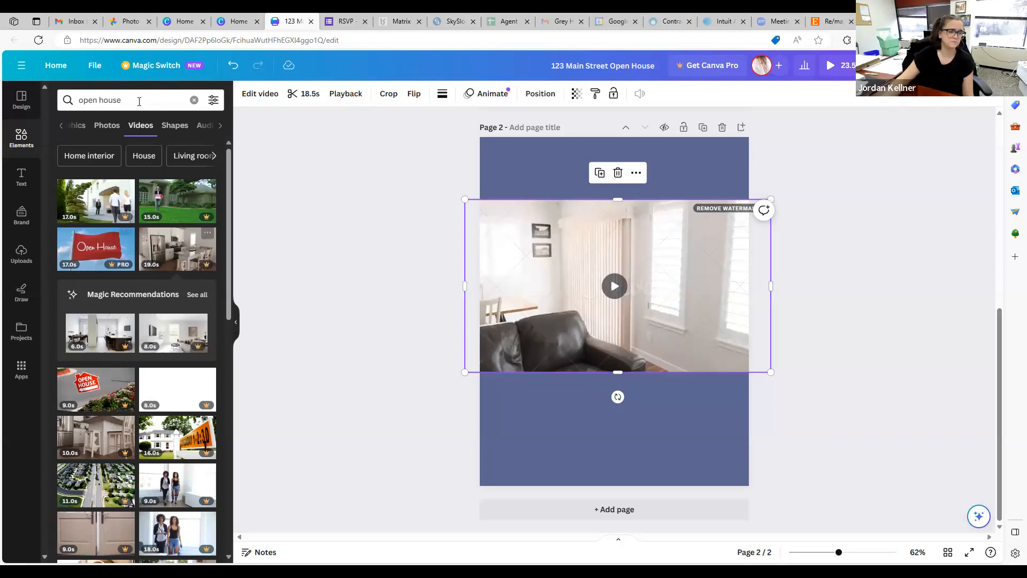
Step: Add a square frame to page 2, place the kitchen video inside it and move it to the page's upper left area
left_click(194, 100)
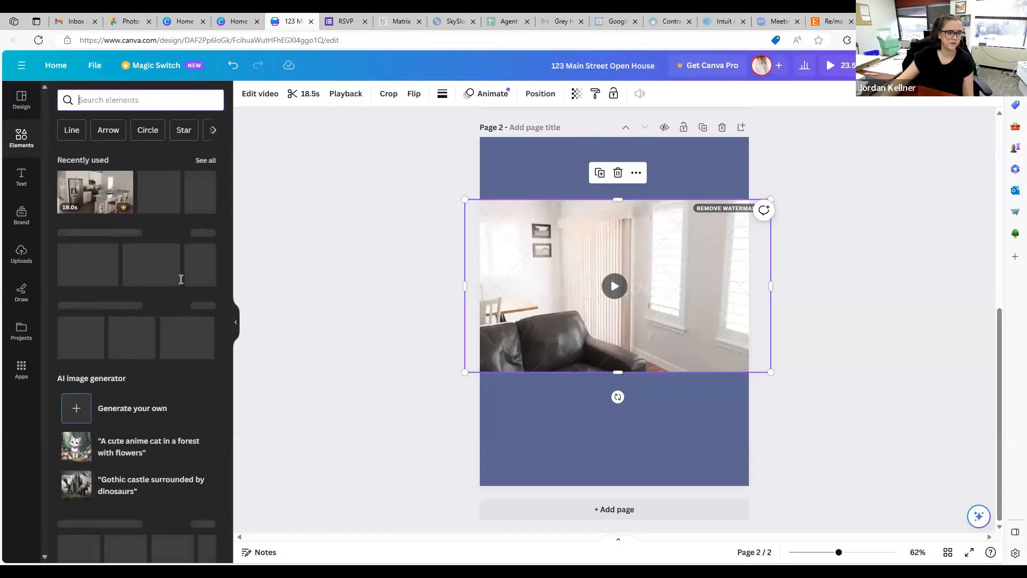
scroll(179, 279, "down", 10)
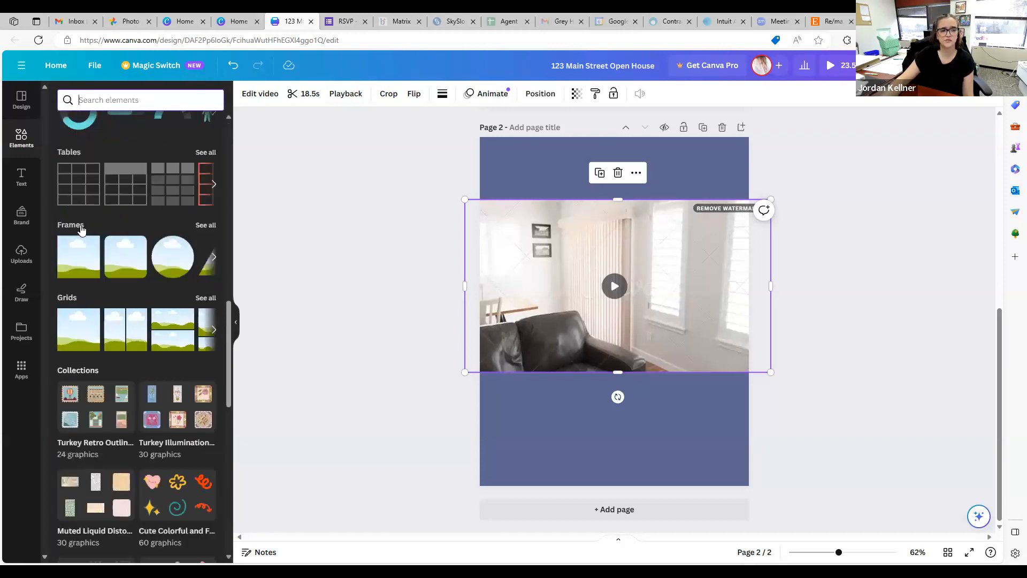
left_click(89, 260)
left_click_drag(633, 321, 679, 404)
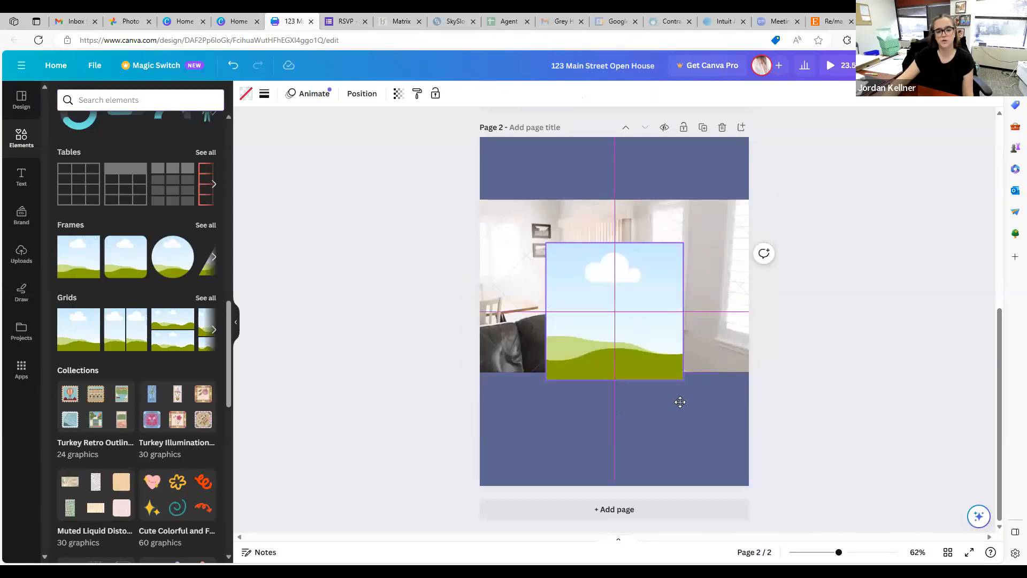
left_click_drag(443, 352, 702, 406)
left_click_drag(691, 358, 611, 200)
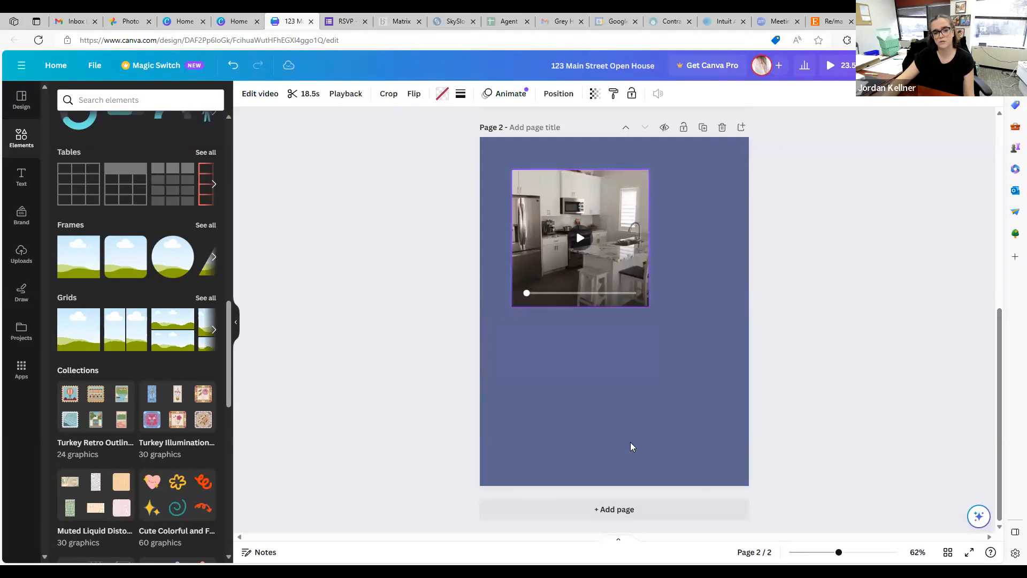
Step: Add a right-pointing arrow frame to page 2 and position it below the framed kitchen video
left_click(213, 257)
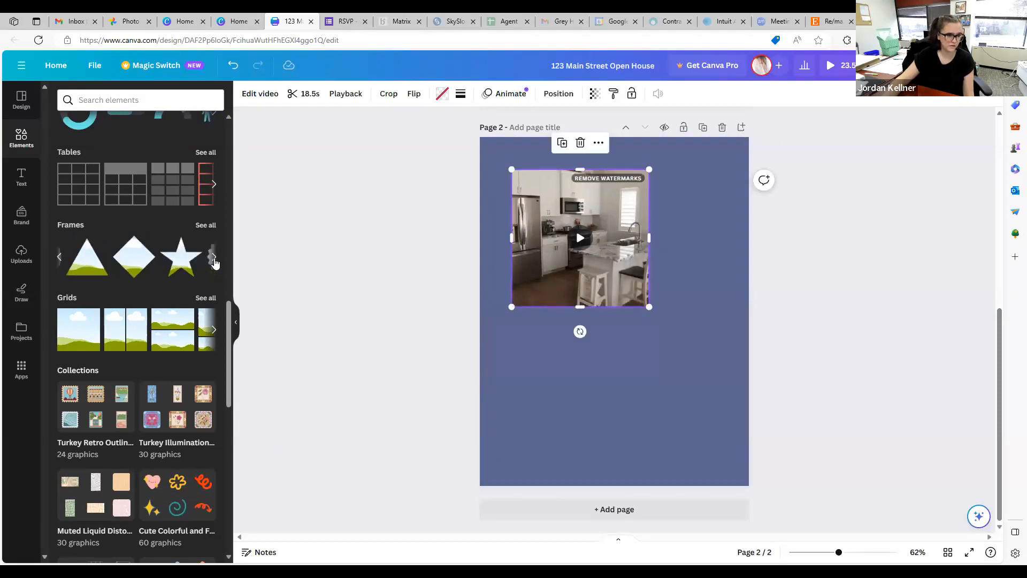
left_click(140, 257)
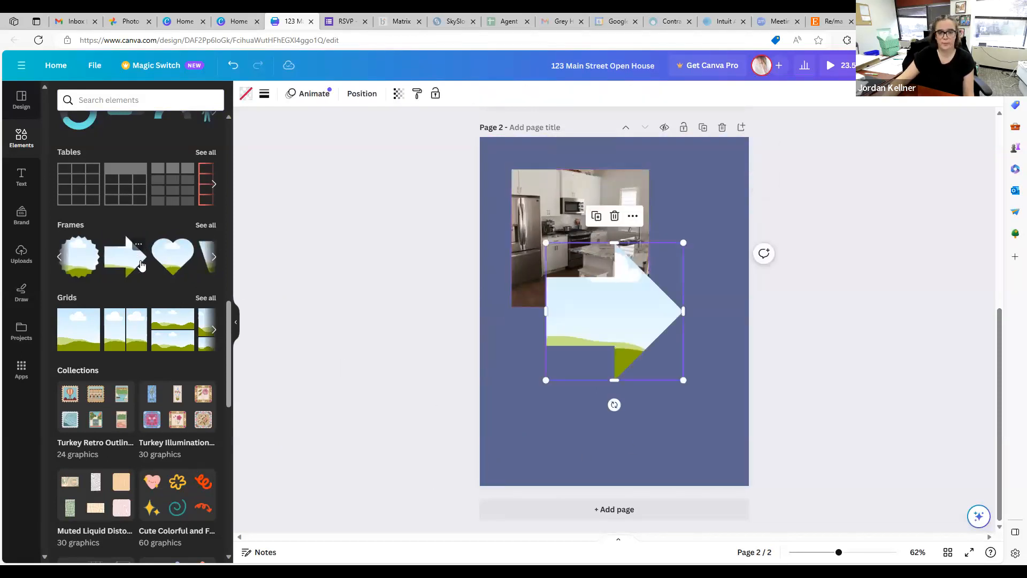
left_click_drag(659, 372, 676, 448)
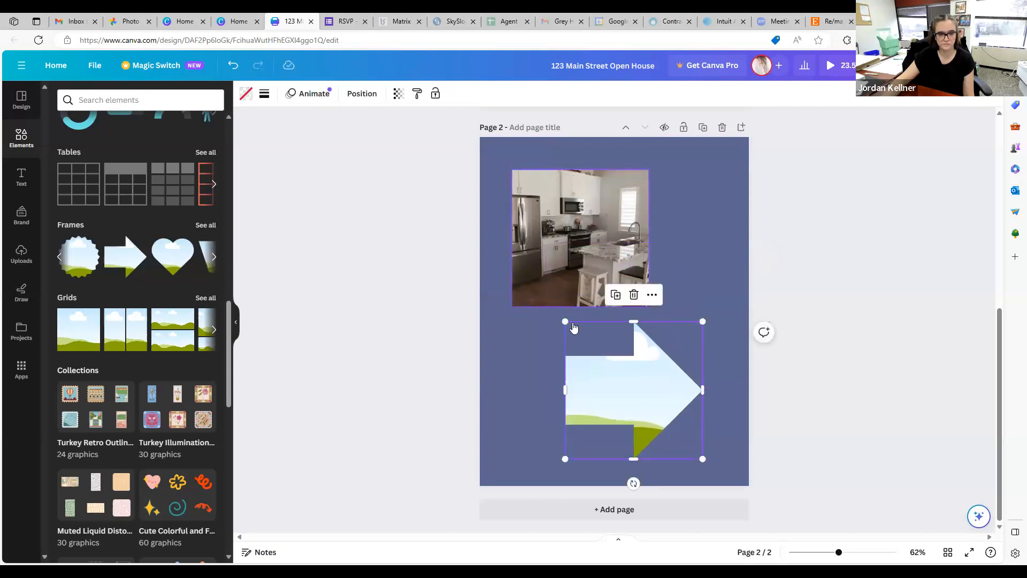
Step: Move the framed kitchen video closer to page 2's upper left corner
left_click_drag(541, 214, 621, 380)
left_click_drag(588, 284, 556, 222)
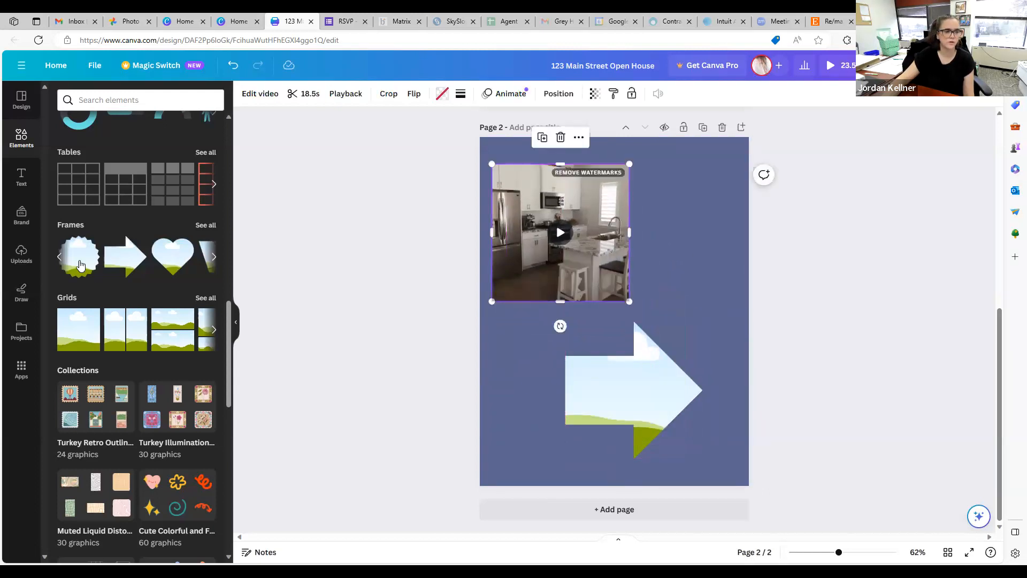
scroll(158, 173, "up", 3)
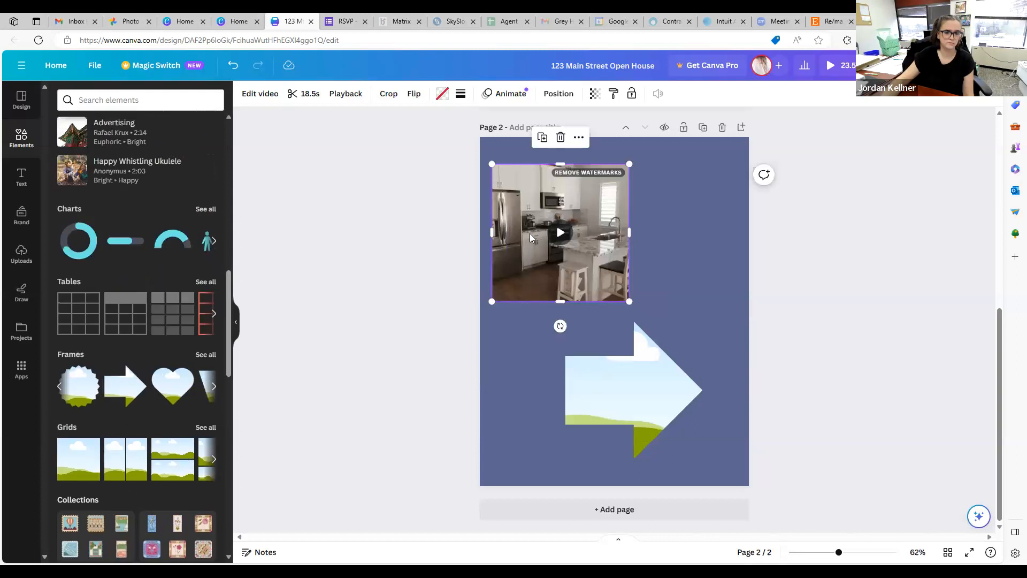
Step: Shift the video horizontally inside its square frame on page 2 to adjust which part of the footage shows
double_click(536, 262)
left_click_drag(536, 262, 491, 331)
left_click(491, 331)
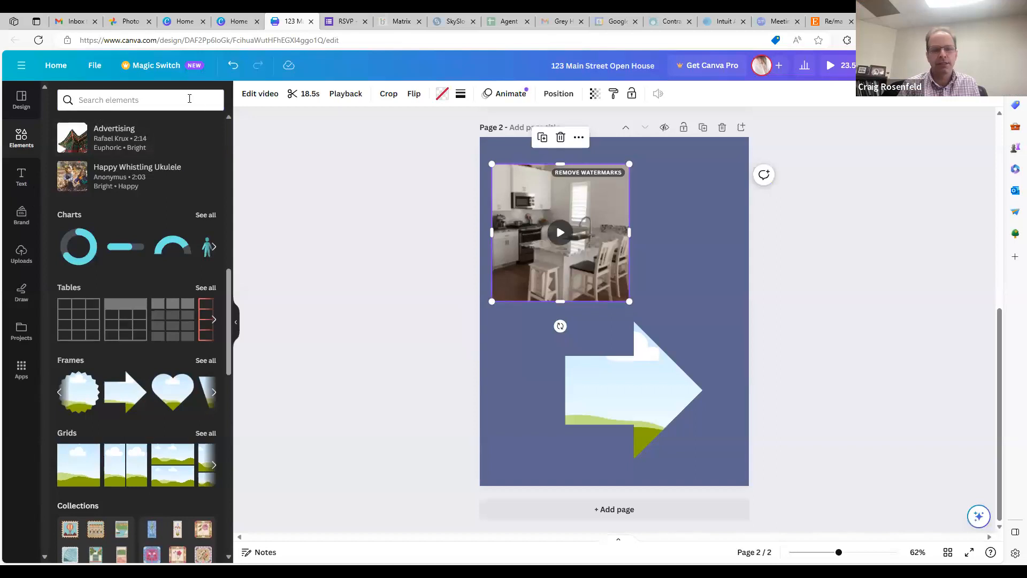
scroll(124, 417, "down", 1)
scroll(124, 418, "down", 4)
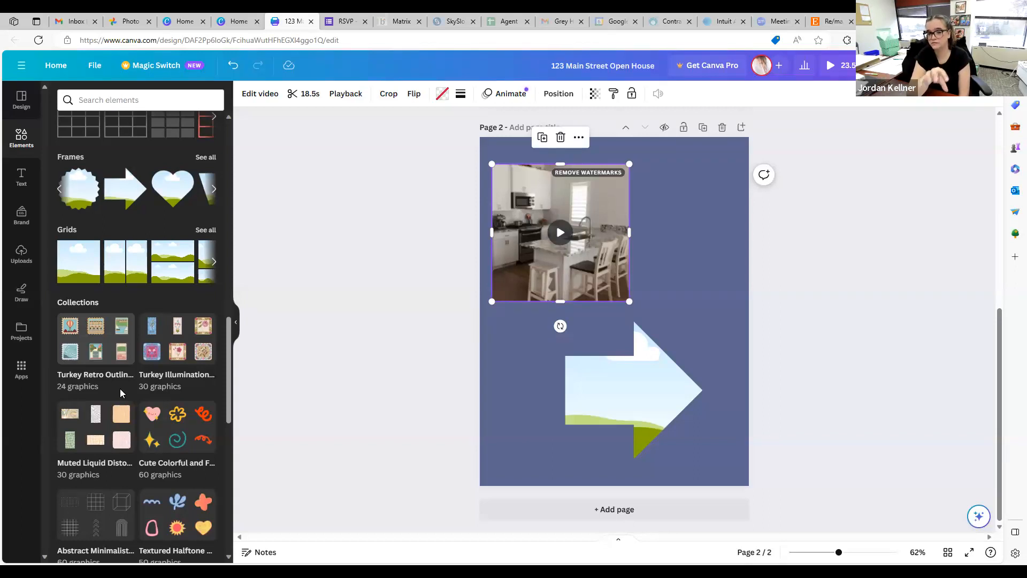
left_click(598, 283)
double_click(611, 251)
left_click_drag(612, 252, 667, 247)
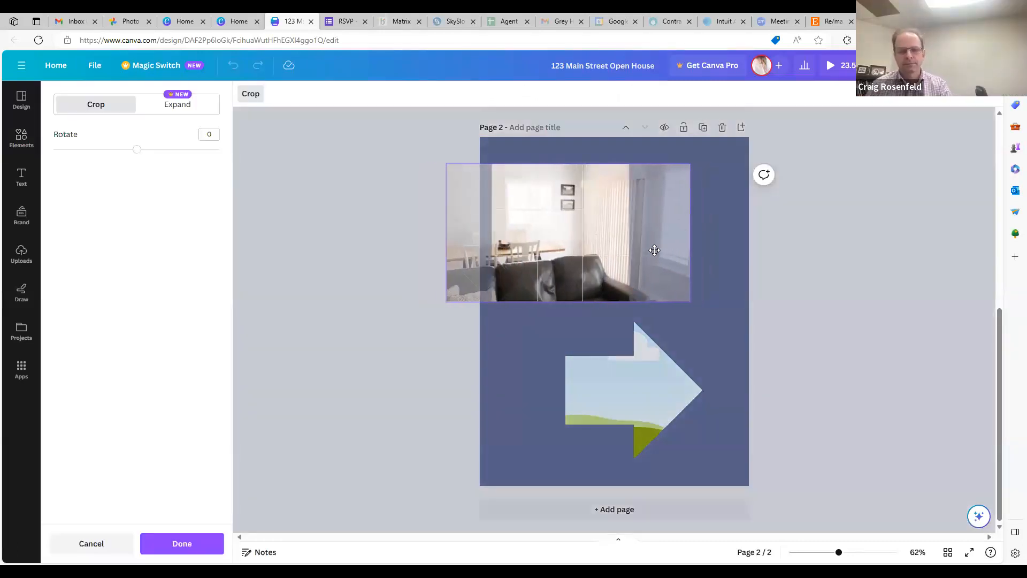
left_click(731, 262)
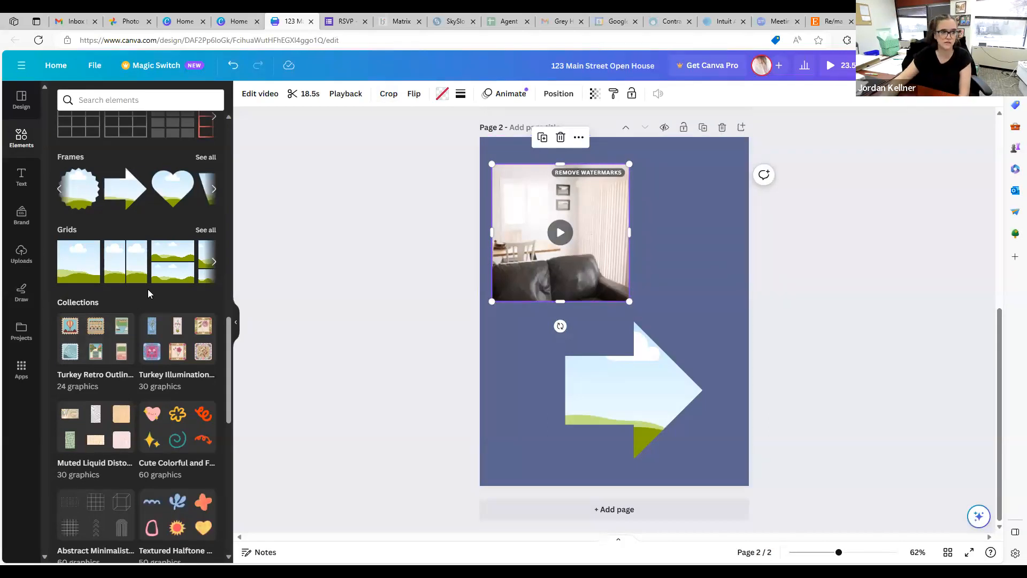
Step: Fill the arrow frame on page 2 with the photo of the white house with a brown roof and lawn
left_click(148, 101)
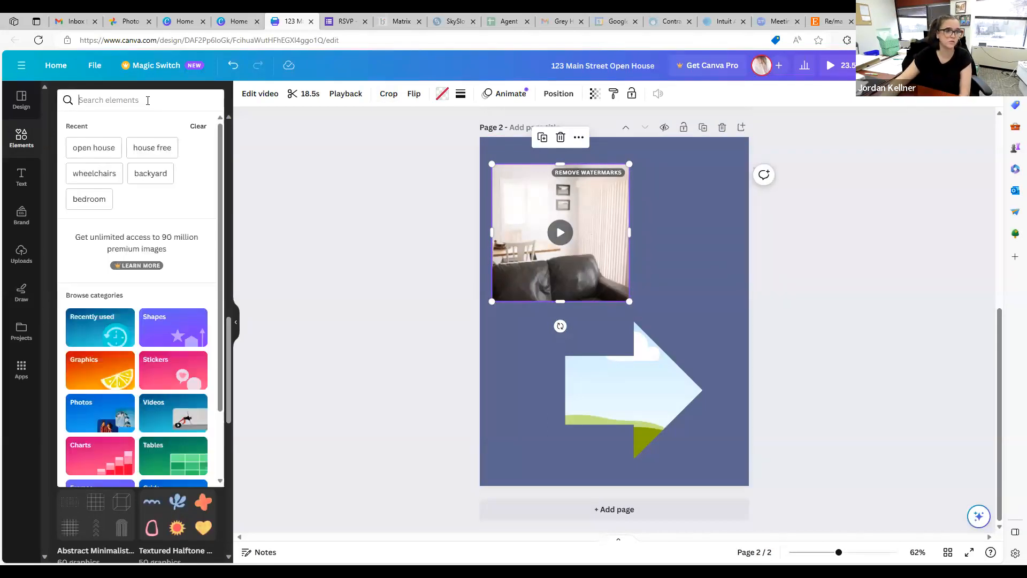
left_click(243, 191)
scroll(130, 201, "up", 7)
scroll(101, 211, "down", 2)
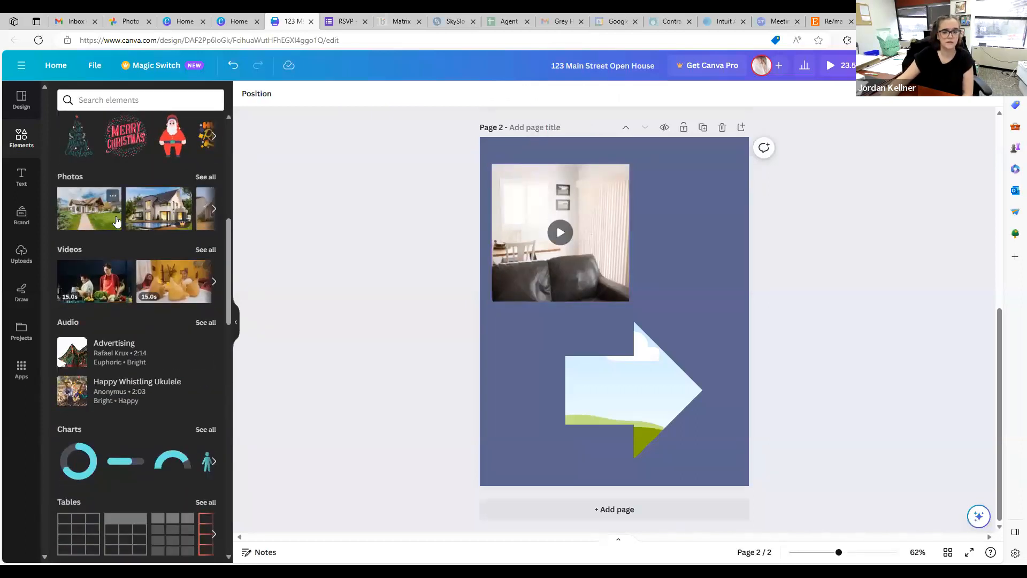
left_click_drag(631, 400, 631, 399)
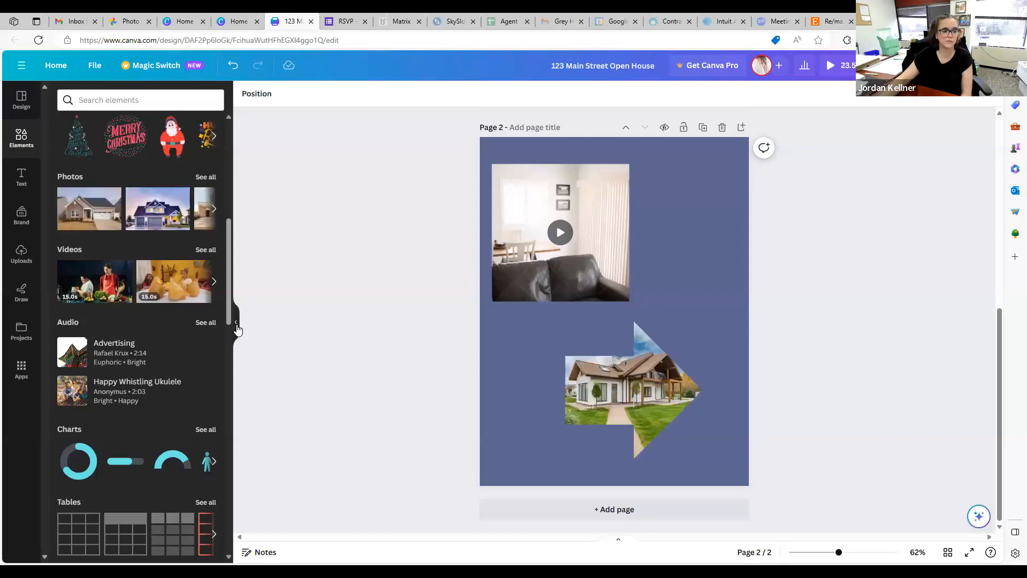
Step: Replace the arrow frame's photo with the 15-second video of two people cooking
scroll(614, 319, "up", 7)
scroll(614, 320, "down", 5)
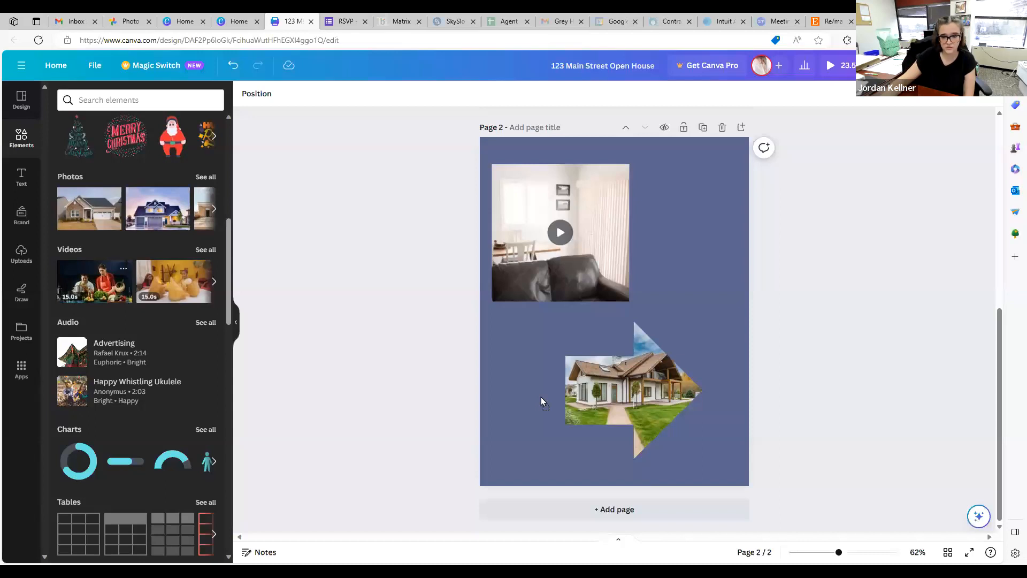
left_click_drag(836, 392, 682, 400)
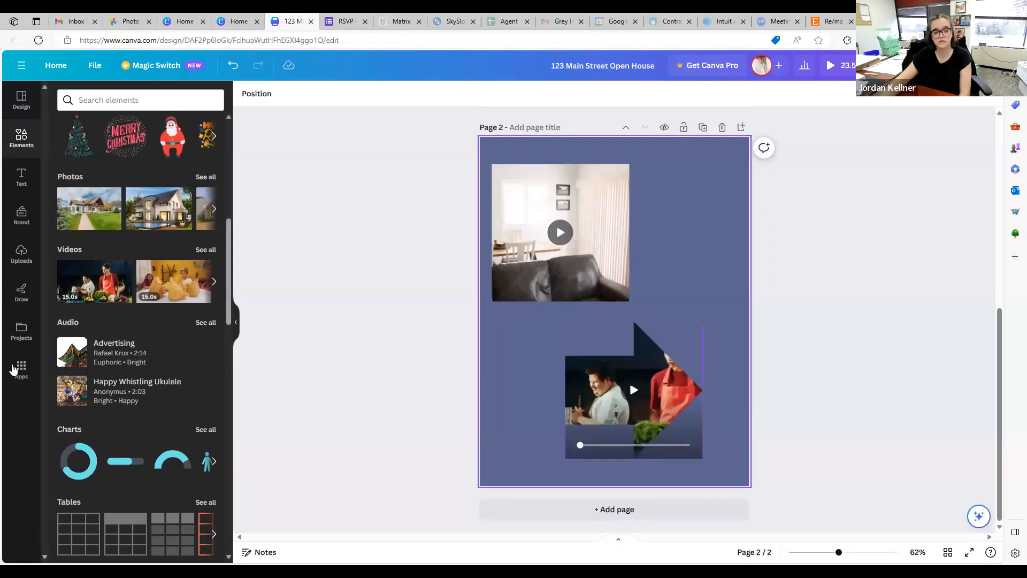
Step: Replace the cooking video in the arrow frame with the photo of the modern house with lit windows
scroll(133, 384, "down", 6)
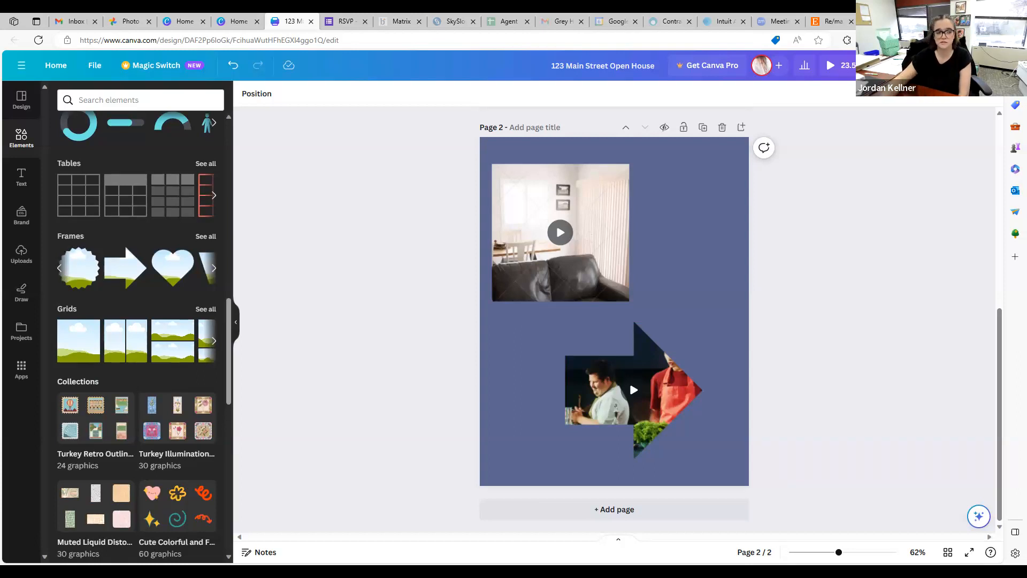
scroll(115, 289, "up", 10)
scroll(173, 314, "down", 1)
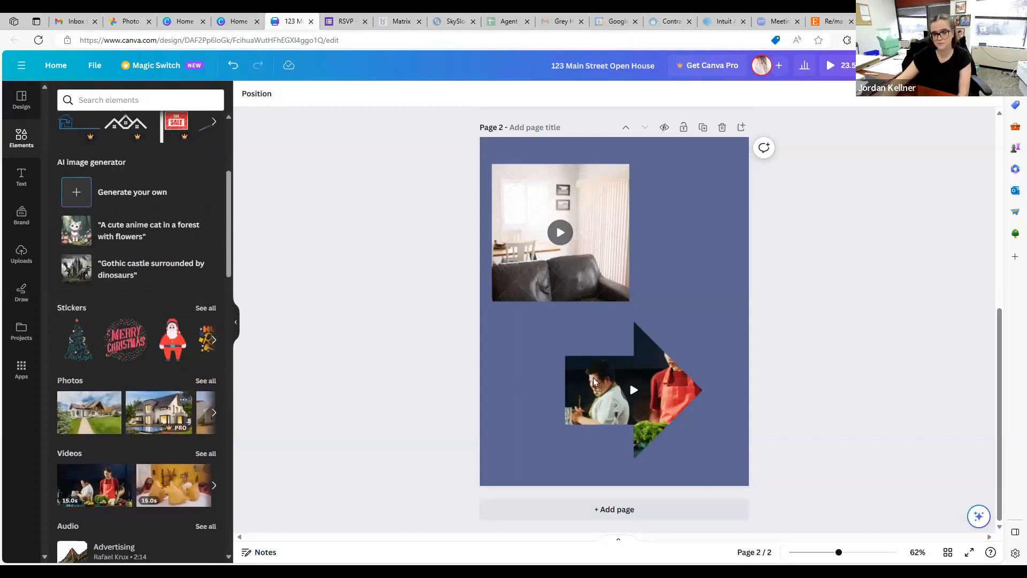
key("ctrl+z")
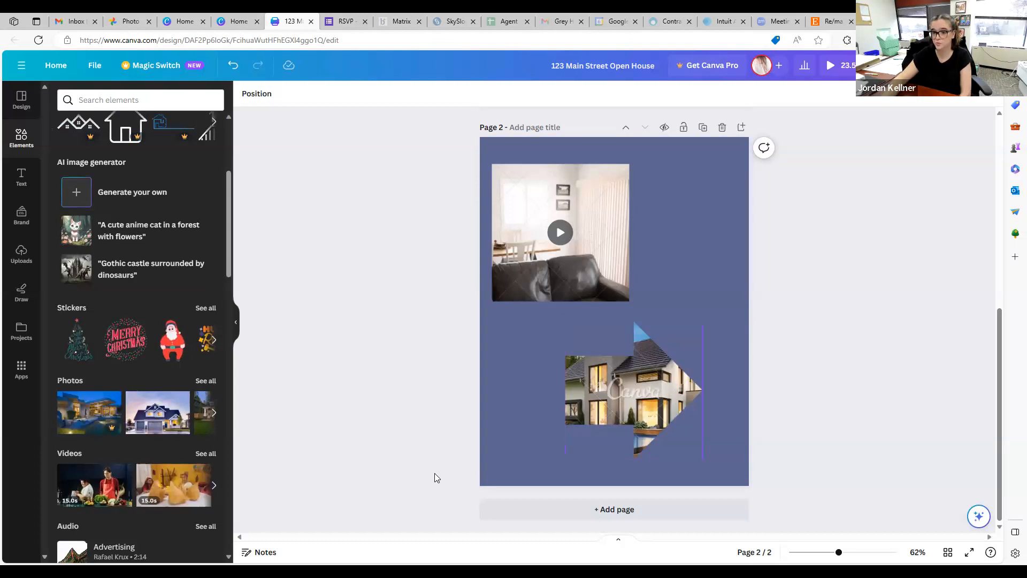
Step: Enlarge the arrow frame and move it into page 2's lower right corner, flush with the right edge
left_click(640, 398)
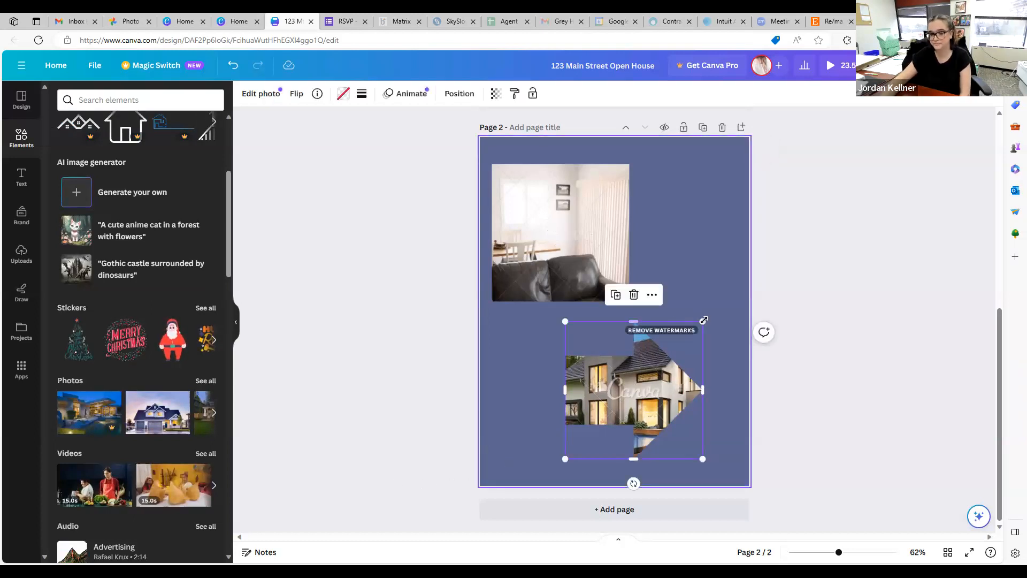
left_click_drag(702, 321, 790, 254)
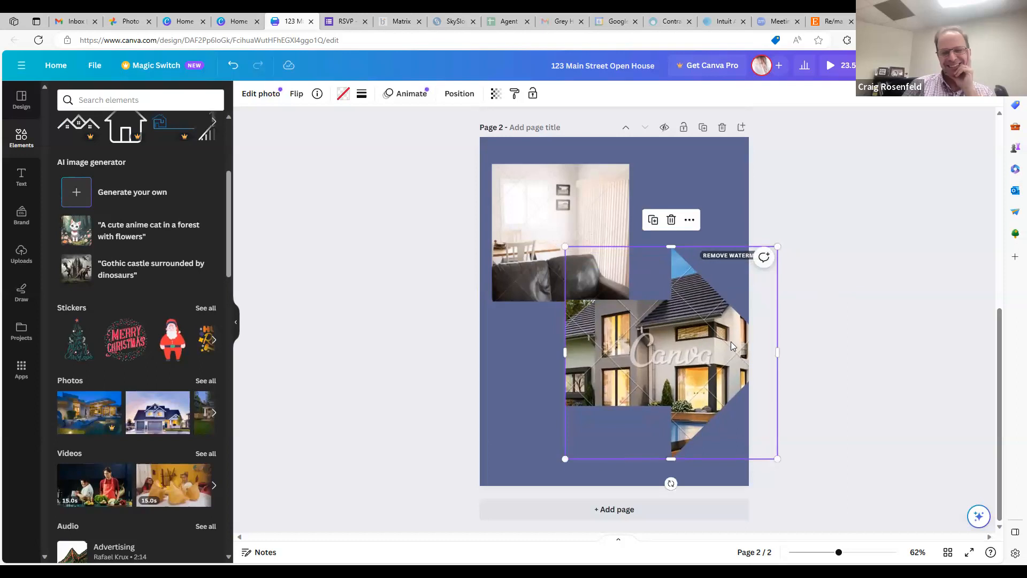
left_click_drag(731, 342, 703, 359)
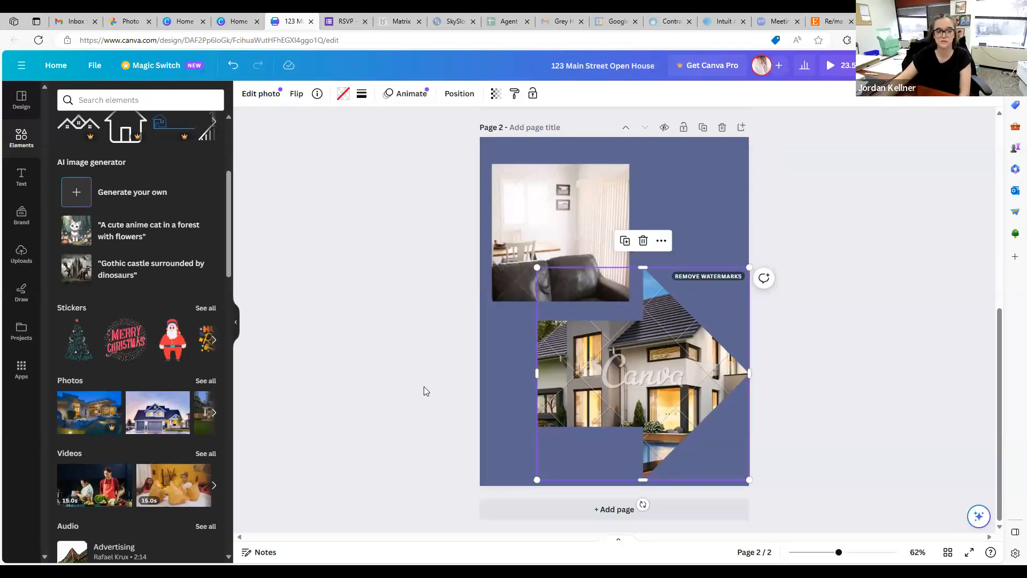
Step: Open the full frames collection and look through its film, device, paper and other shape categories
scroll(170, 318, "up", 4)
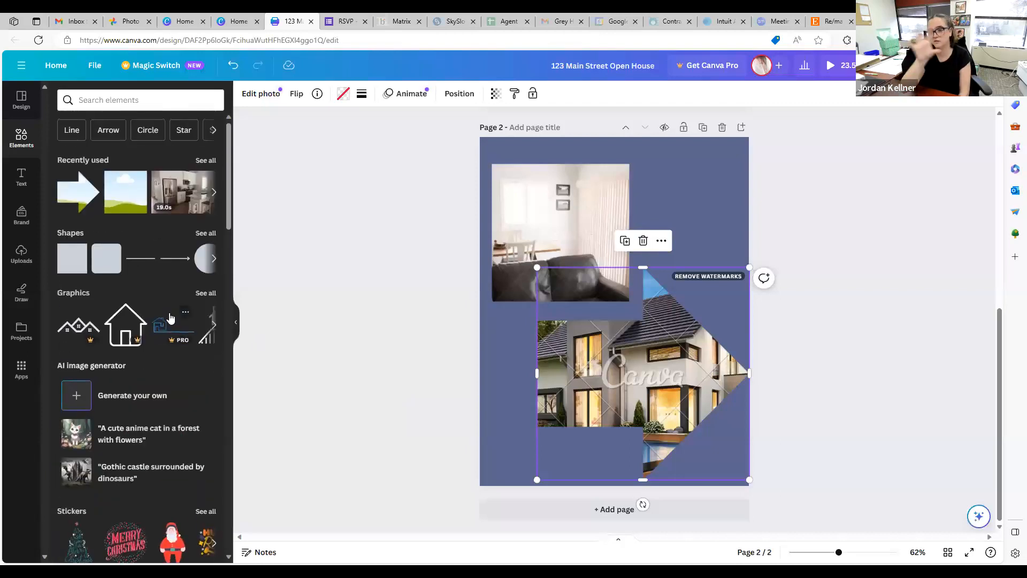
scroll(168, 204, "down", 15)
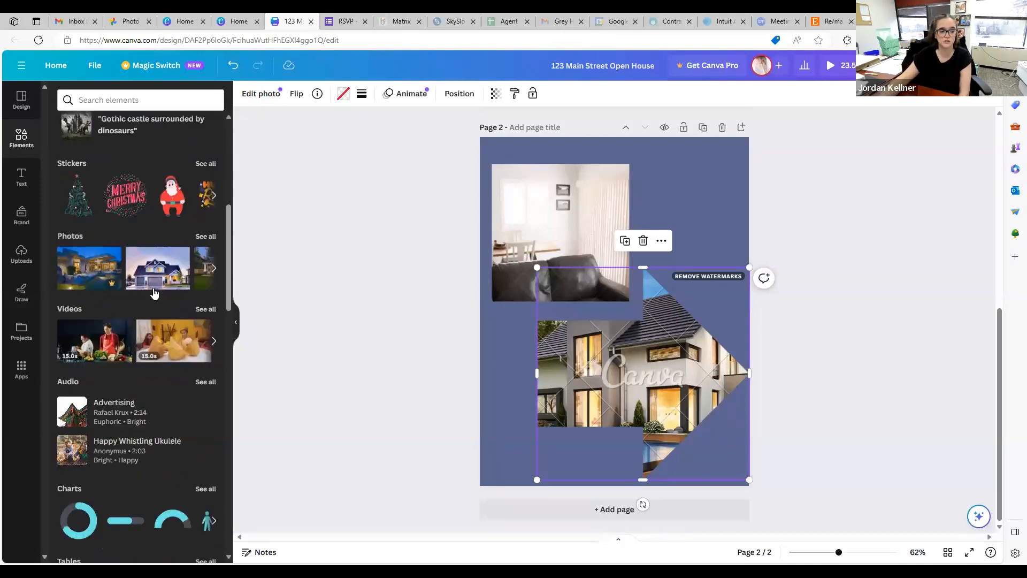
left_click(207, 239)
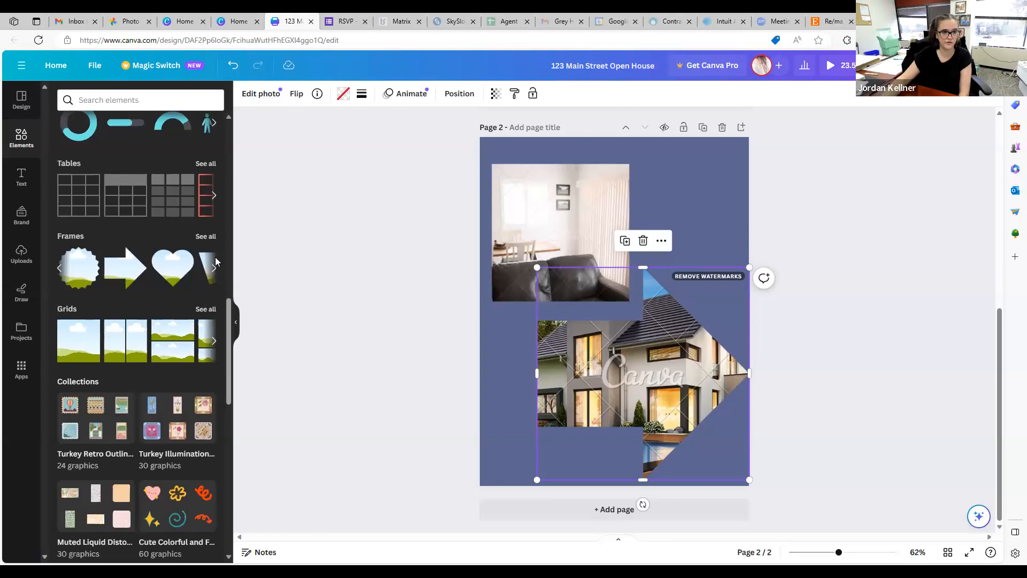
scroll(146, 345, "down", 1)
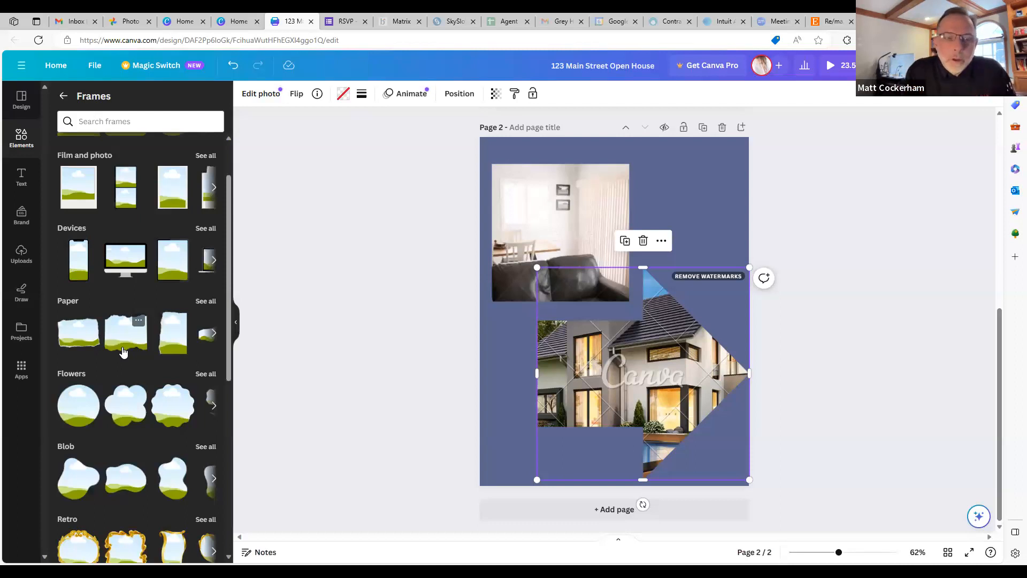
Step: Create a new video design and apply the Pink & Blue Futuristic Gaming Channel Youtube Intro template
left_click(65, 67)
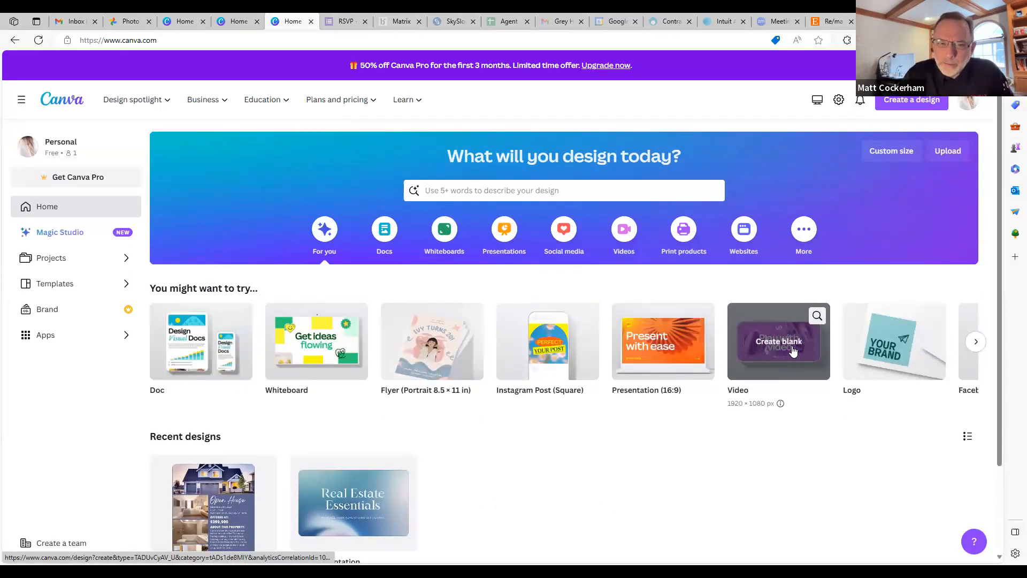
left_click(794, 350)
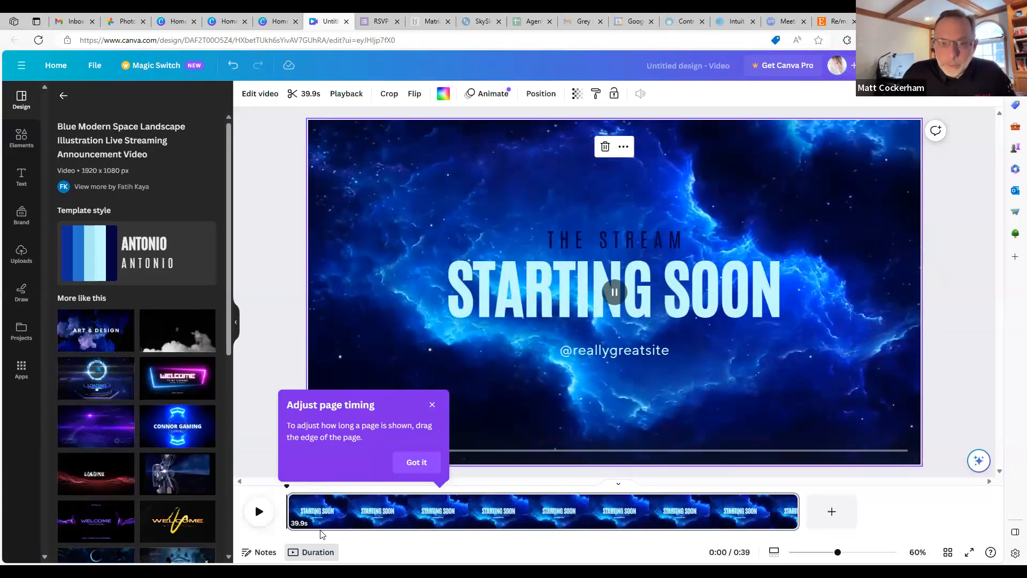
left_click(383, 510)
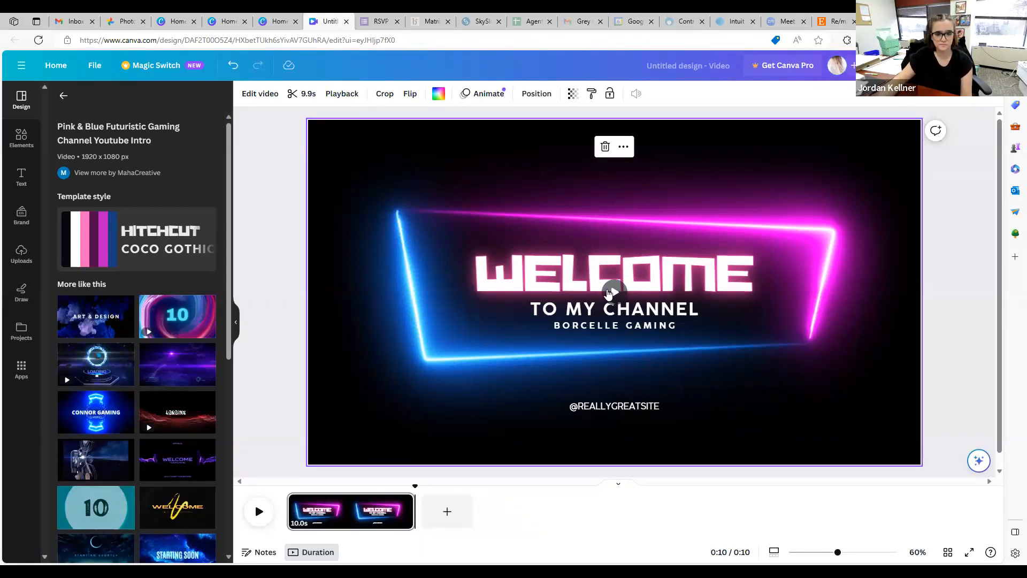
mouse_move(496, 367)
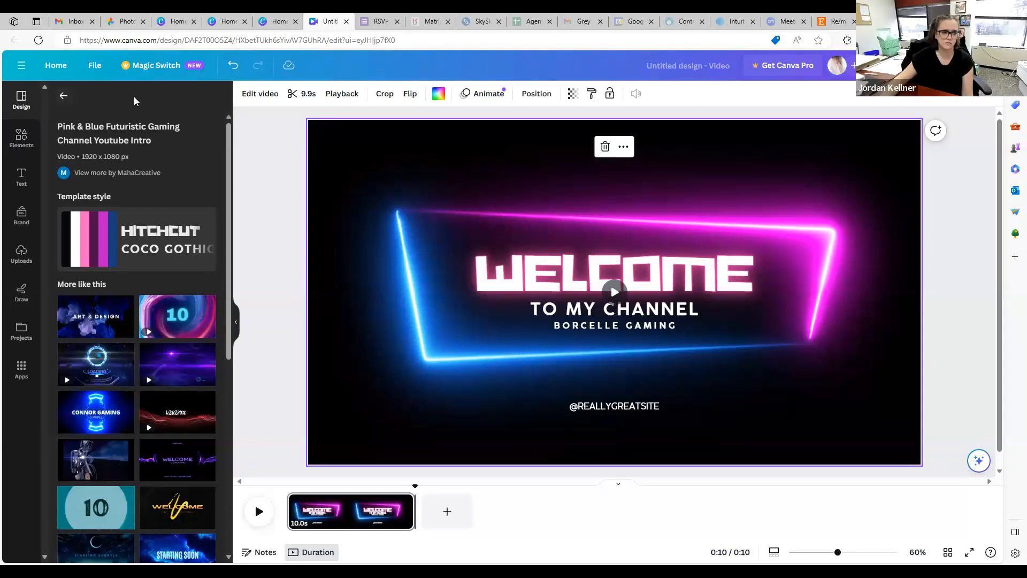
Step: Return to the Canva home page and reopen the open house flyer from the recent designs
left_click(63, 95)
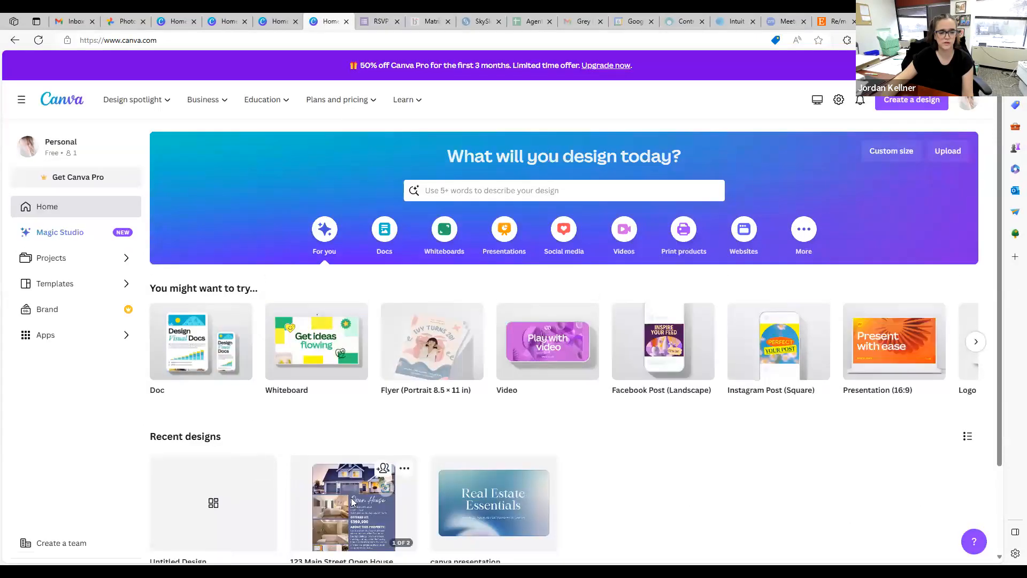
left_click(351, 502)
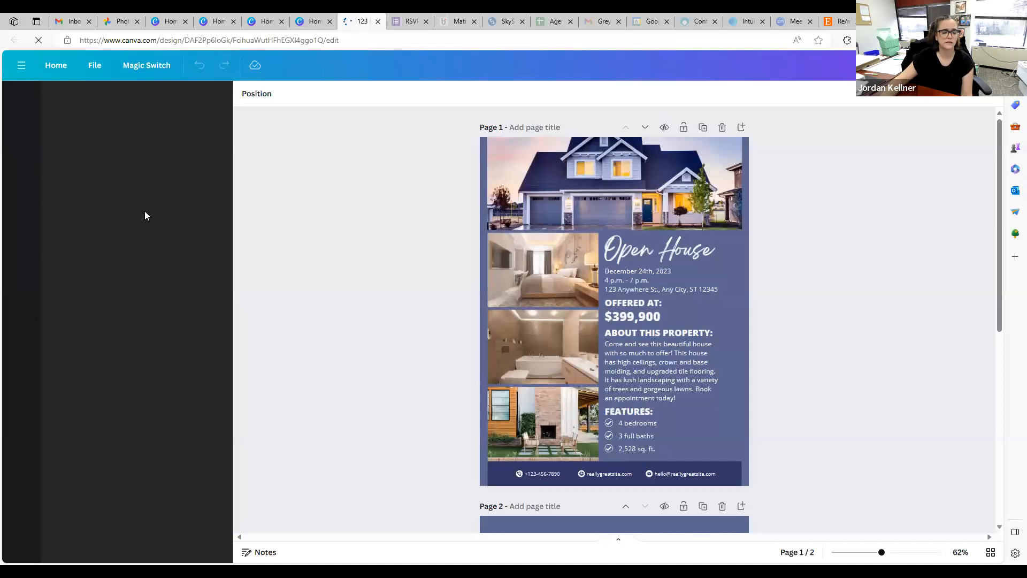
Step: Search the design templates for "house" and look through the suggested related categories
left_click(137, 99)
type("house")
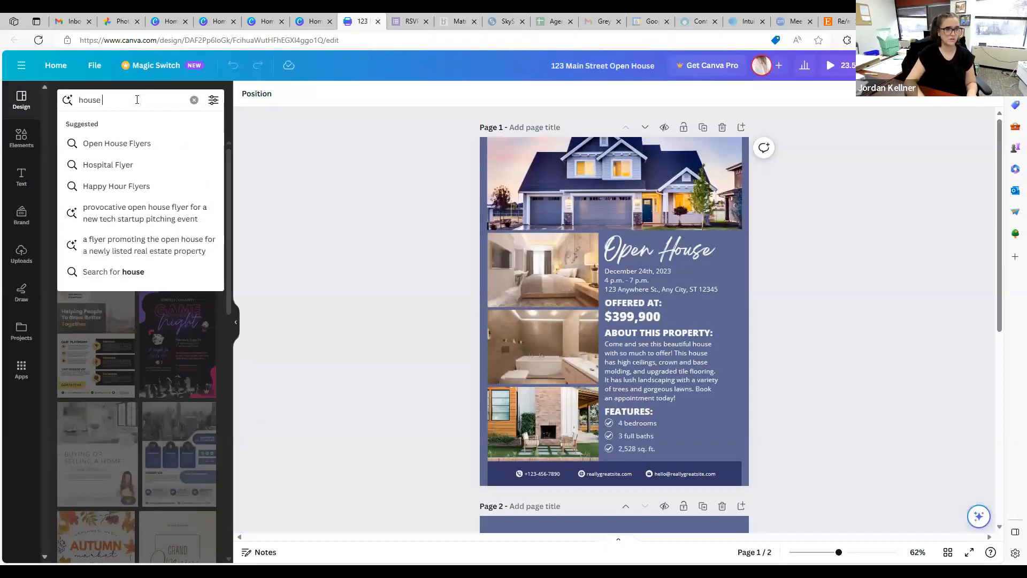
key("Return")
left_click(212, 157)
left_click(213, 157)
left_click(212, 157)
left_click(212, 157)
left_click(213, 157)
left_click(212, 158)
left_click(113, 100)
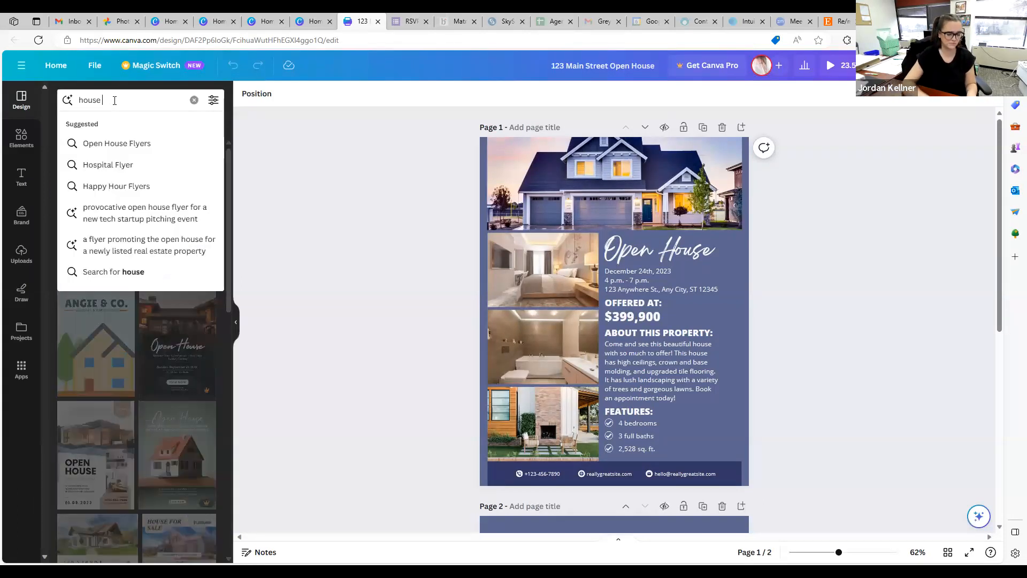
Step: Search the video elements for "house" and replace page 1's main house photo with the 14-second aerial neighborhood video
left_click(21, 138)
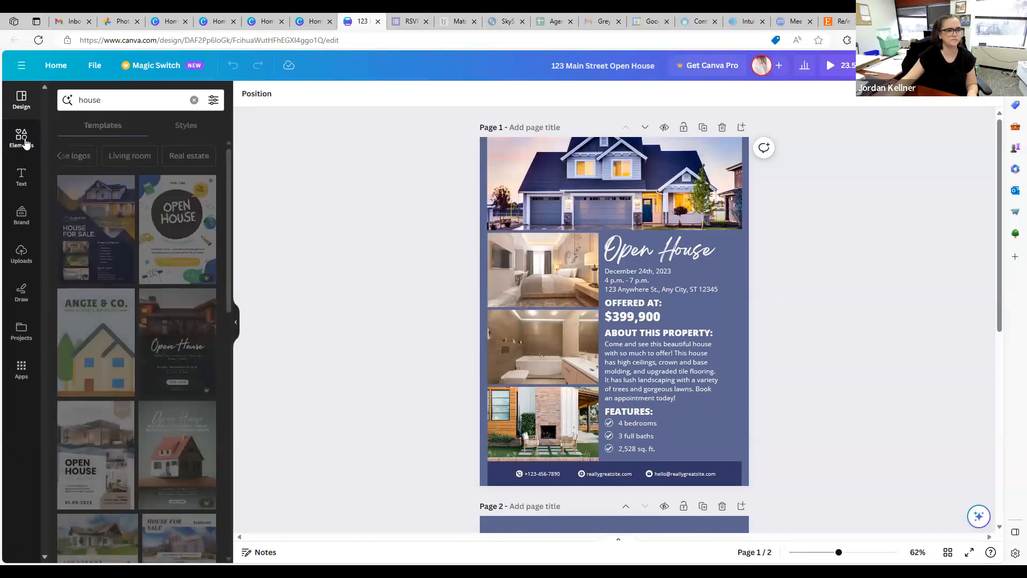
left_click(151, 102)
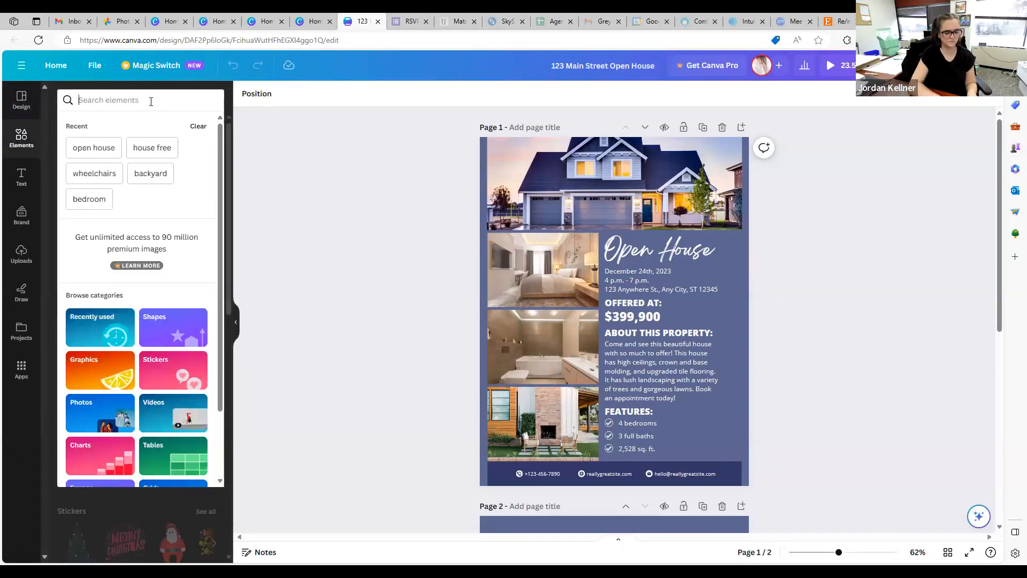
type("house")
key("Return")
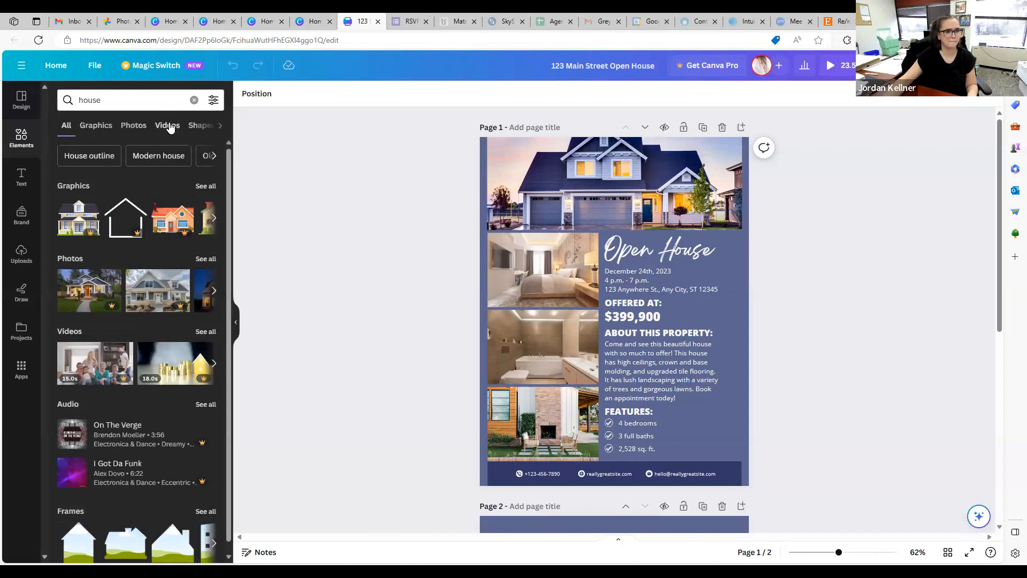
left_click(168, 126)
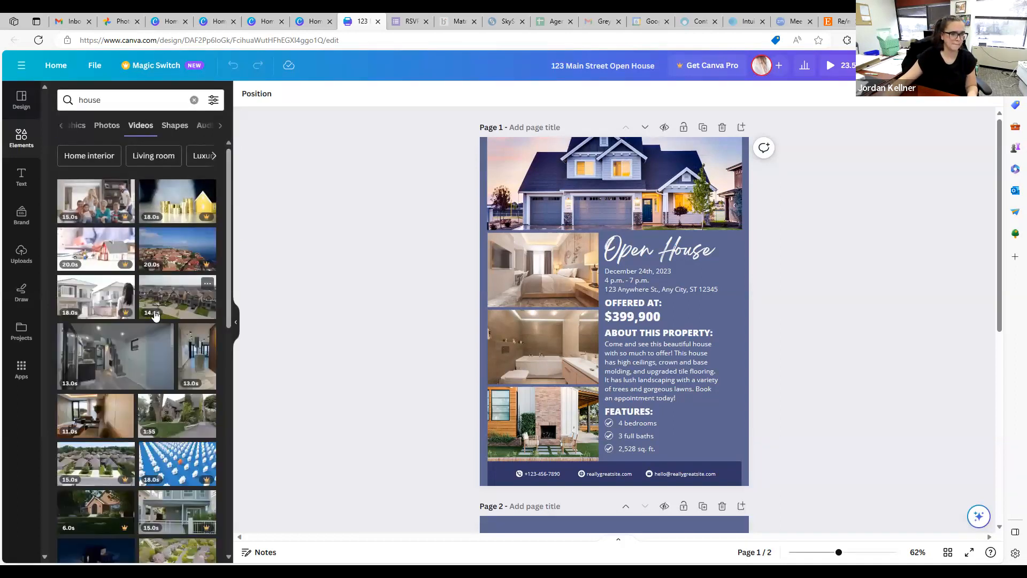
left_click_drag(177, 304, 665, 196)
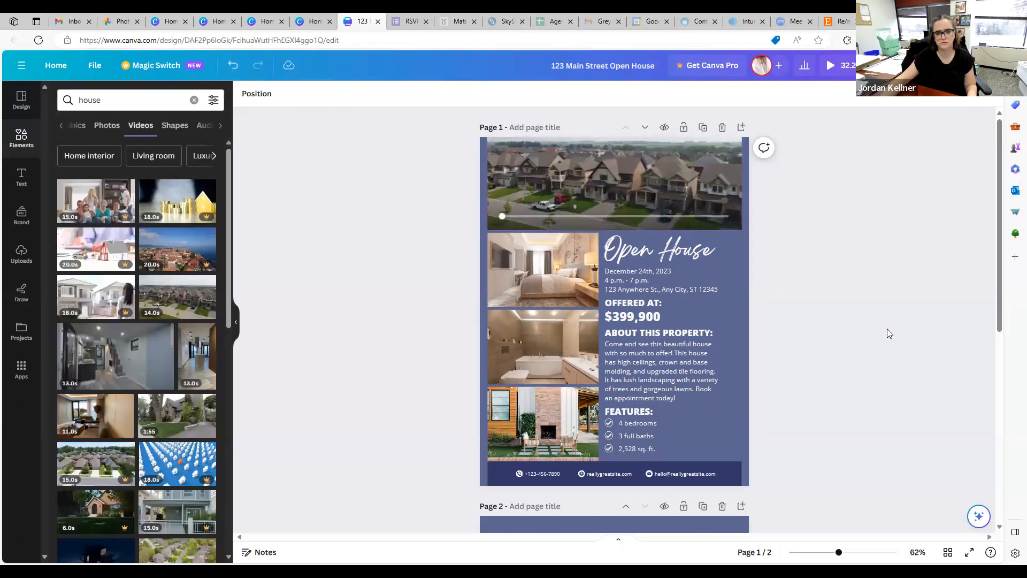
mouse_move(503, 215)
left_mouse_down()
mouse_move(659, 216)
mouse_move(502, 216)
left_mouse_up()
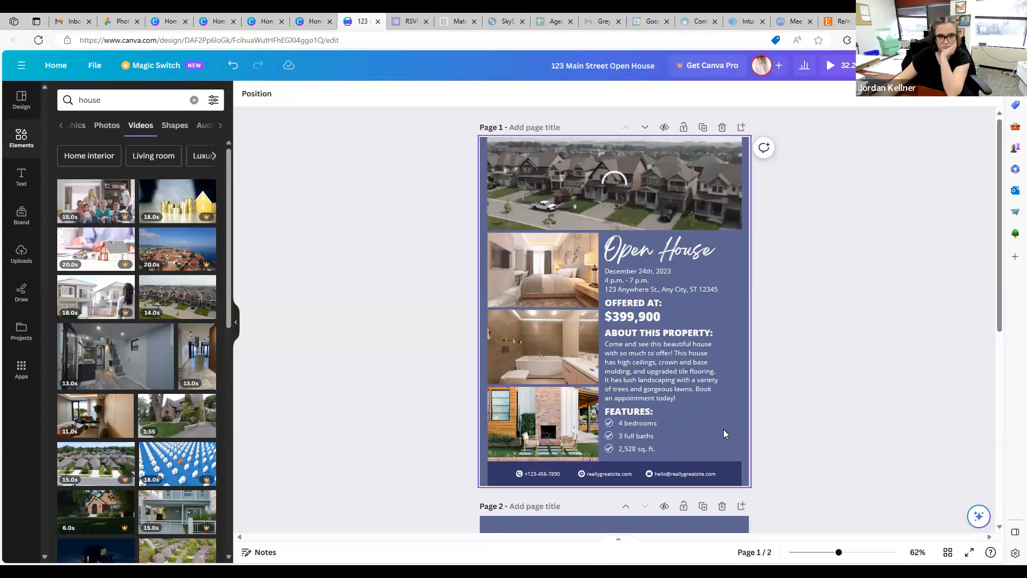
Step: Review the Print with Canva flyer order options, including the pages to print, paper type, quantity and product details
scroll(789, 379, "down", 5)
scroll(789, 380, "up", 5)
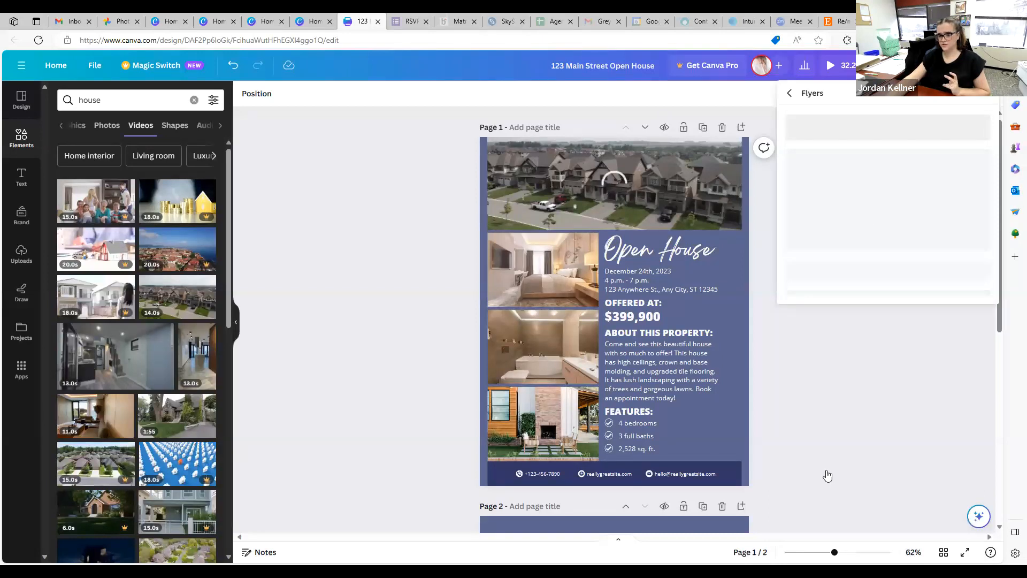
scroll(851, 348, "down", 8)
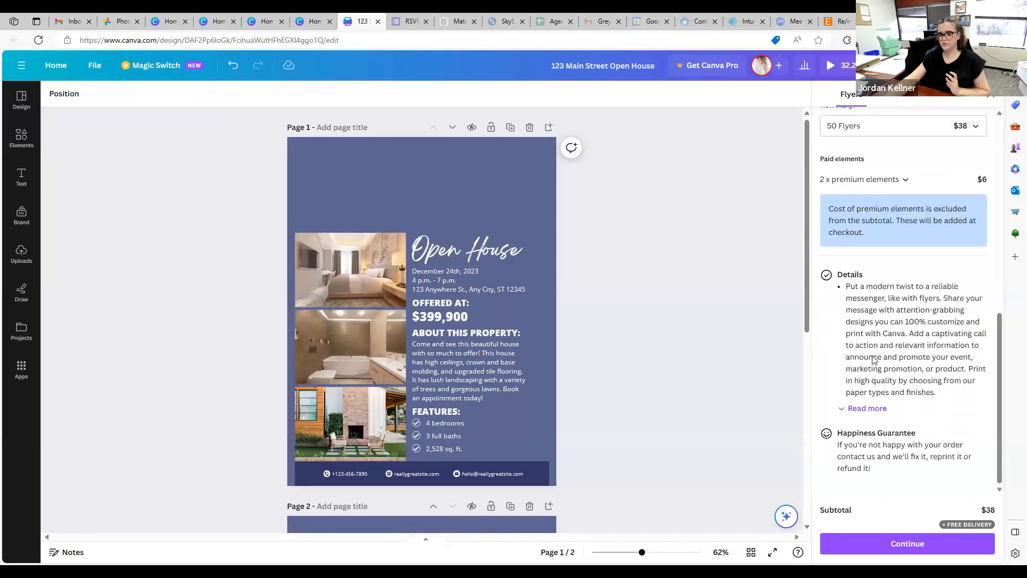
scroll(851, 369, "up", 5)
scroll(849, 371, "up", 4)
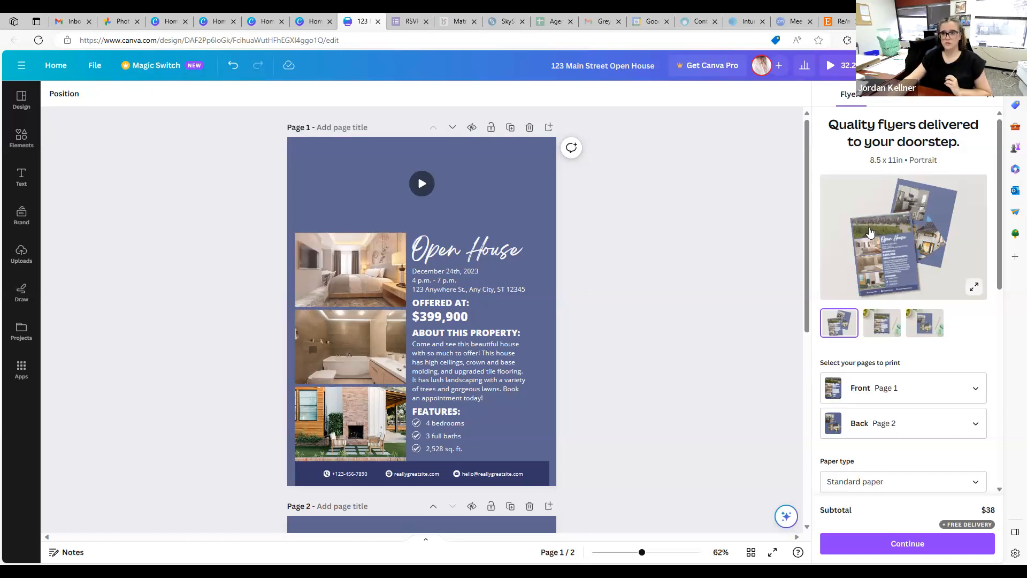
Step: Show the photo results for "house" and replace page 1's main video with the blue-gray house photo marked Pro
left_click(27, 135)
left_click(105, 126)
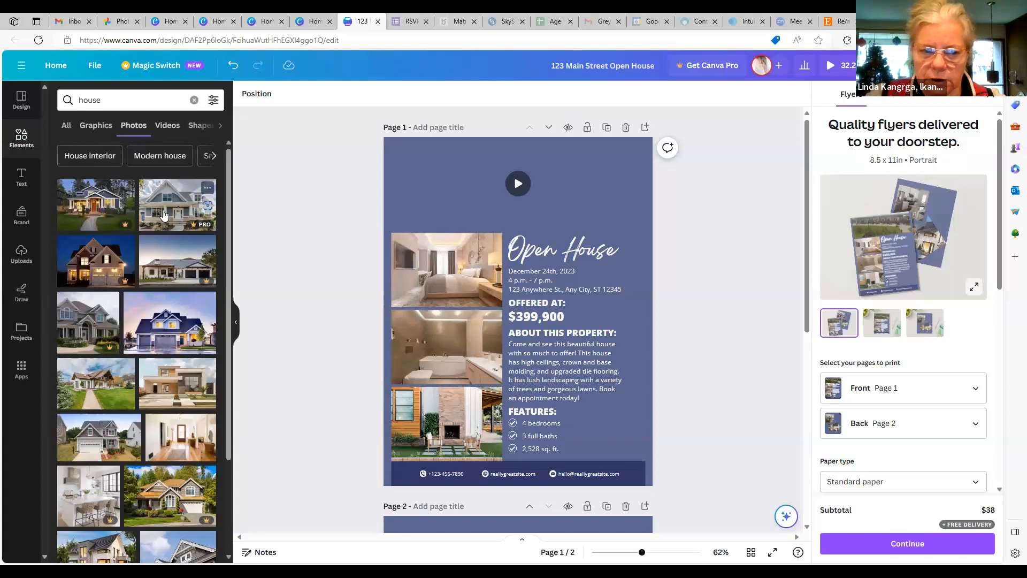
left_click_drag(163, 214, 554, 171)
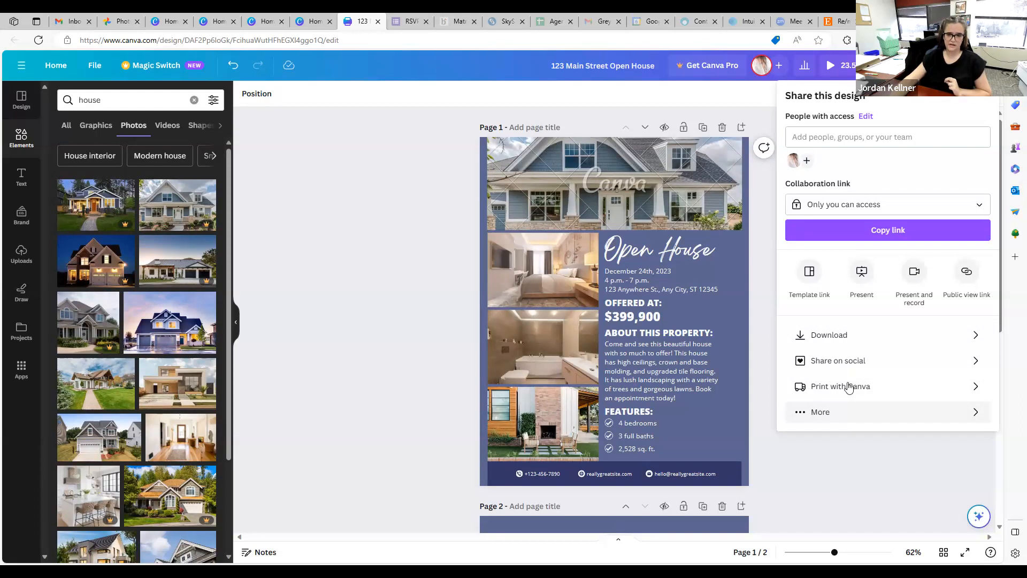
Step: Look through the flyer's download file types and choose PDF Print
left_click(850, 337)
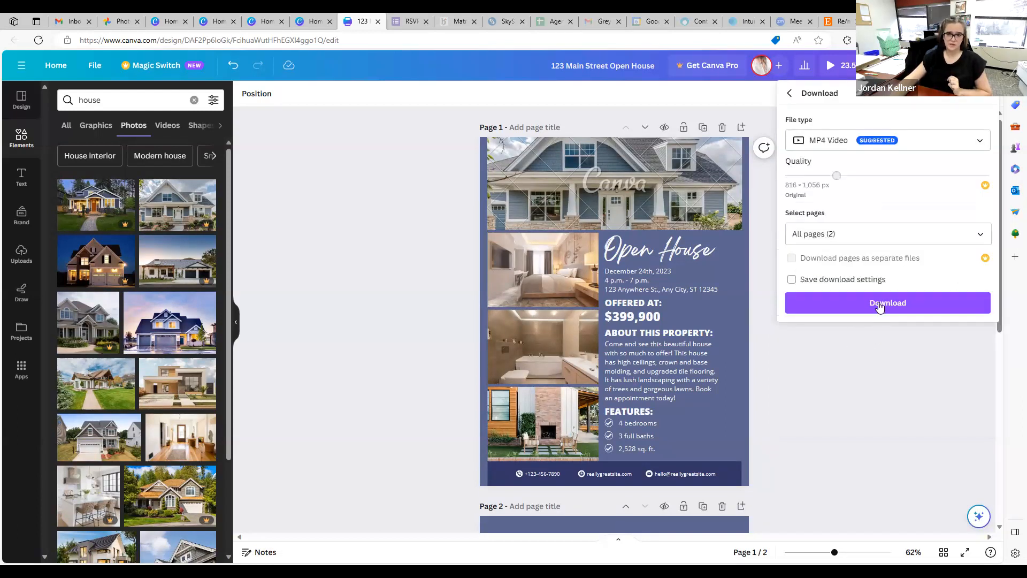
left_click(978, 143)
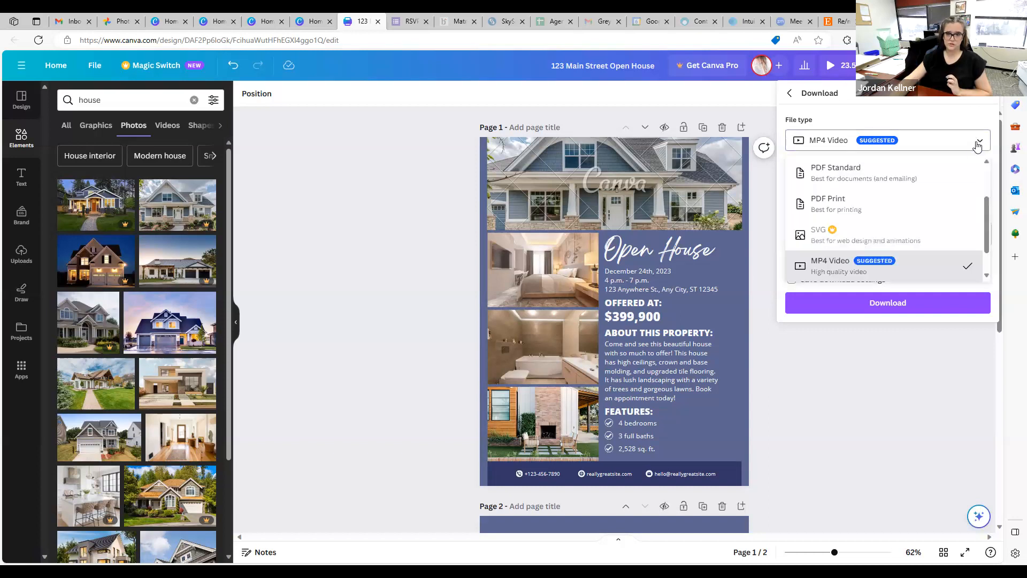
scroll(901, 167, "up", 1)
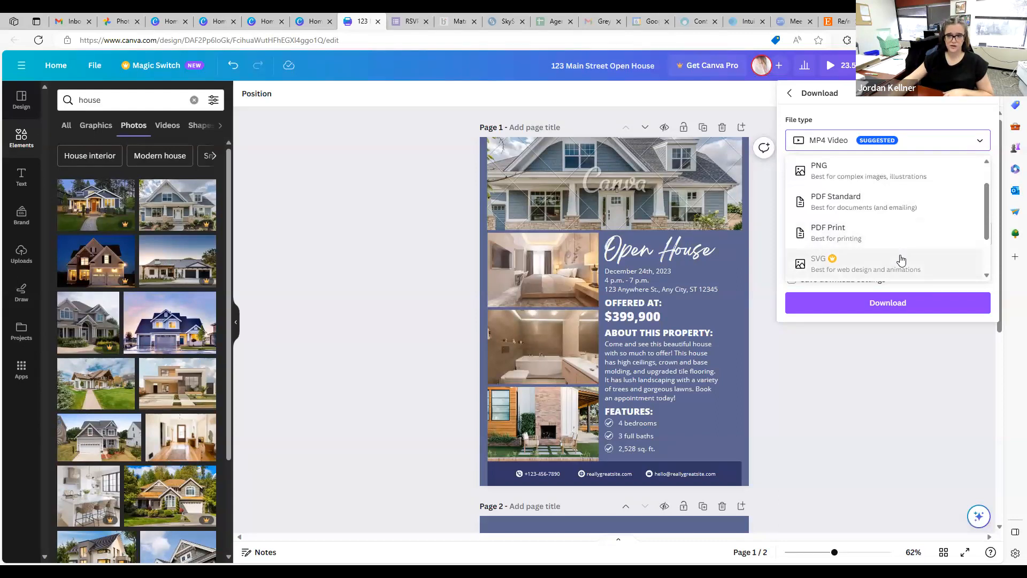
scroll(899, 259, "down", 2)
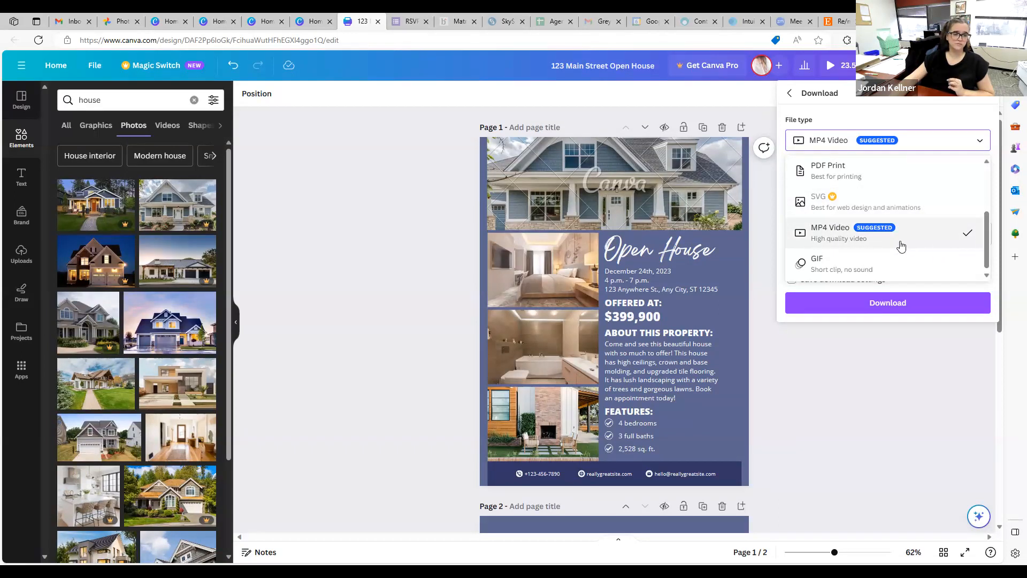
left_click(915, 177)
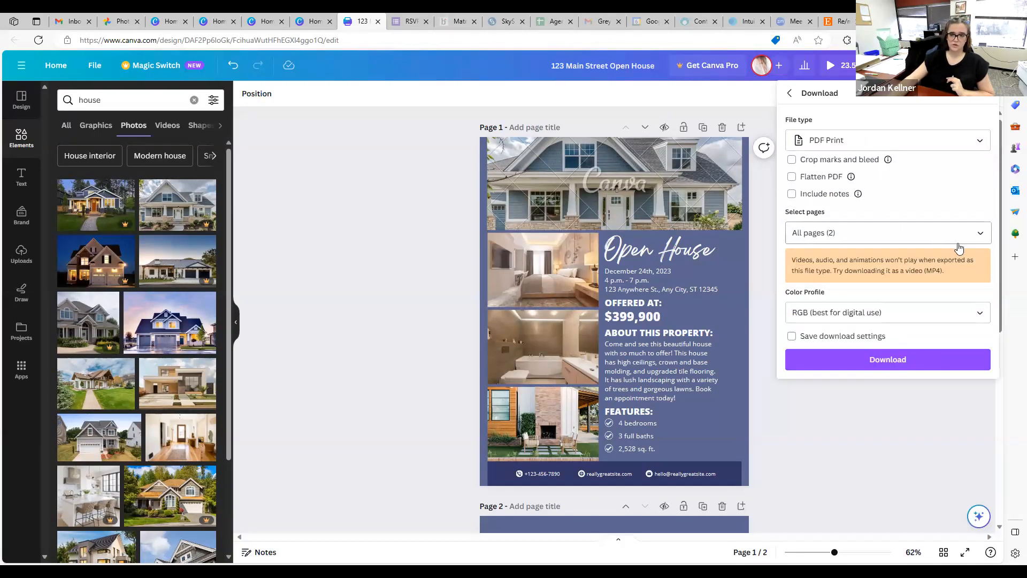
Step: Limit the PDF Print download to page 1 and try to download the flyer
left_click(983, 235)
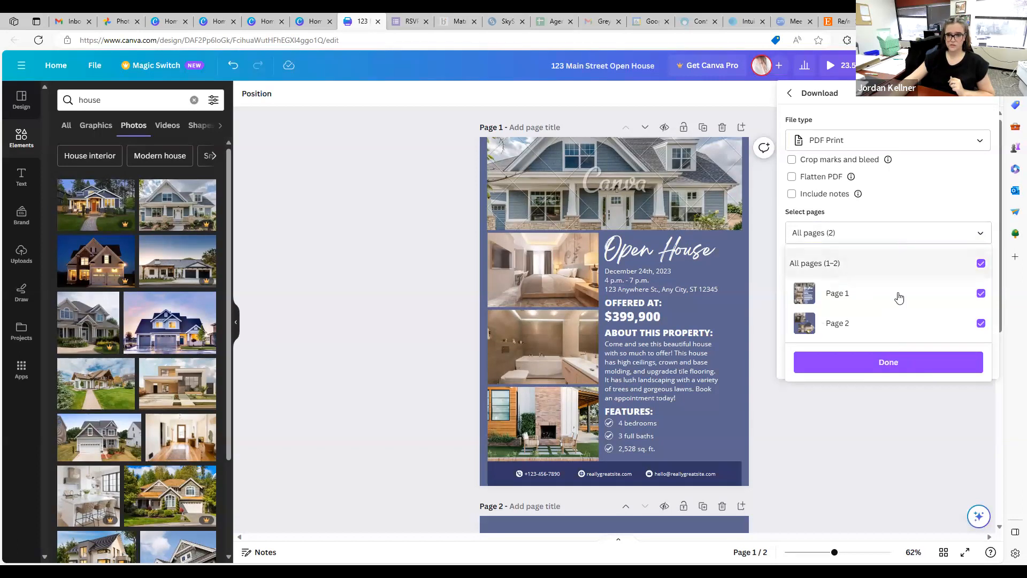
left_click(981, 264)
left_click(979, 236)
left_click(980, 236)
left_click(982, 293)
left_click(934, 356)
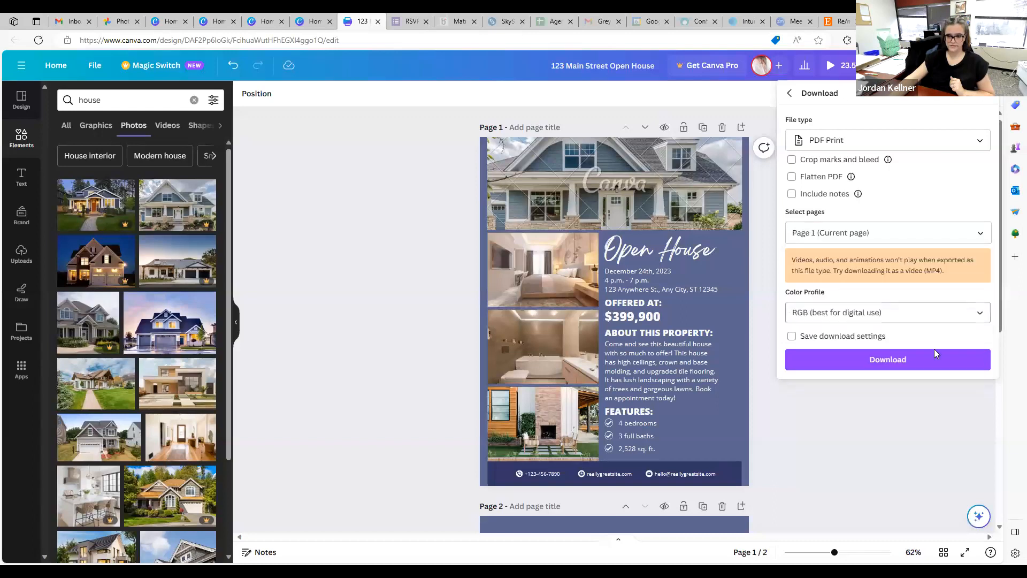
left_click(882, 363)
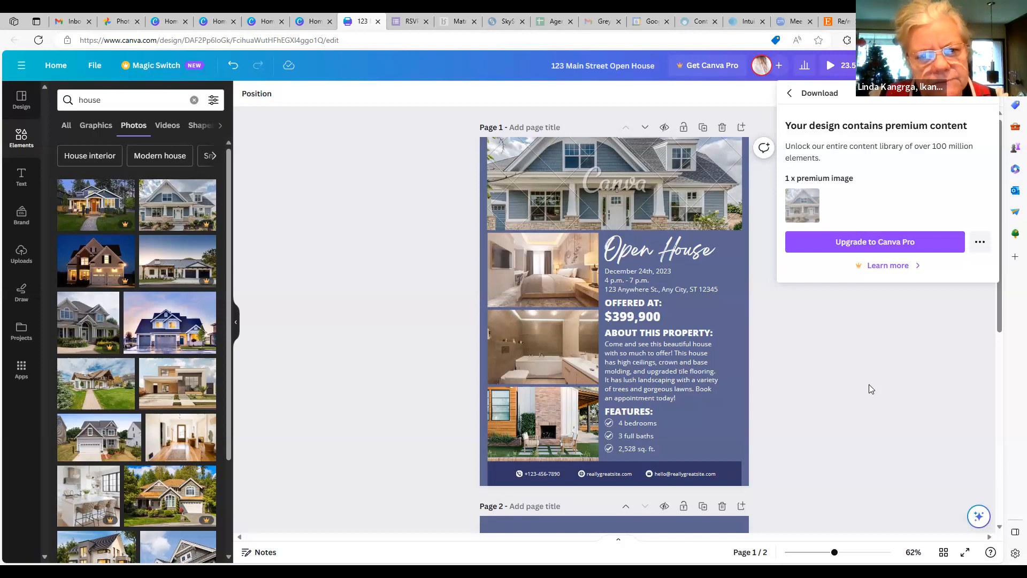
Step: Leave the download options and replace page 1's main photo with the dark blue house at dusk
left_click(790, 93)
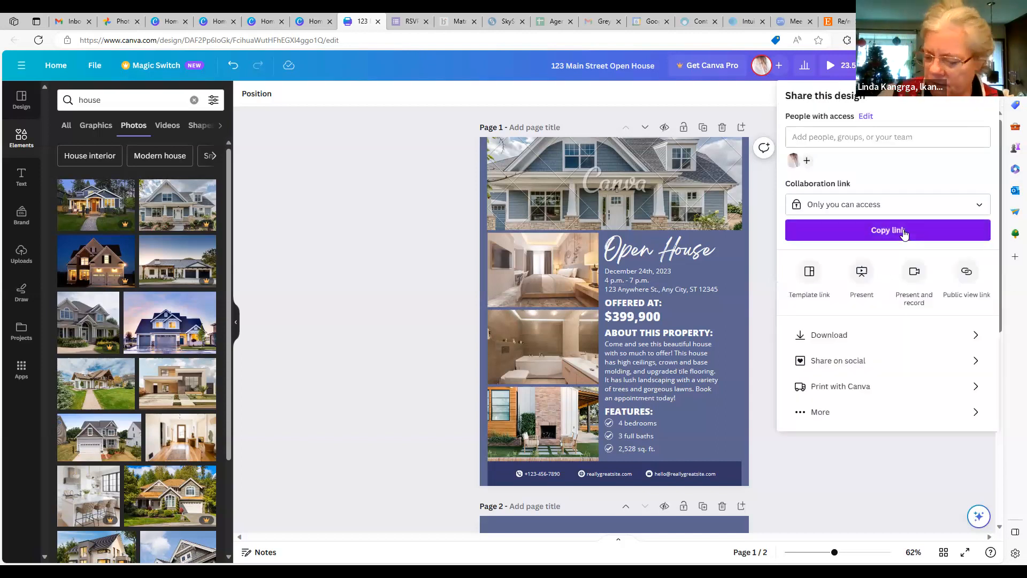
left_click(685, 207)
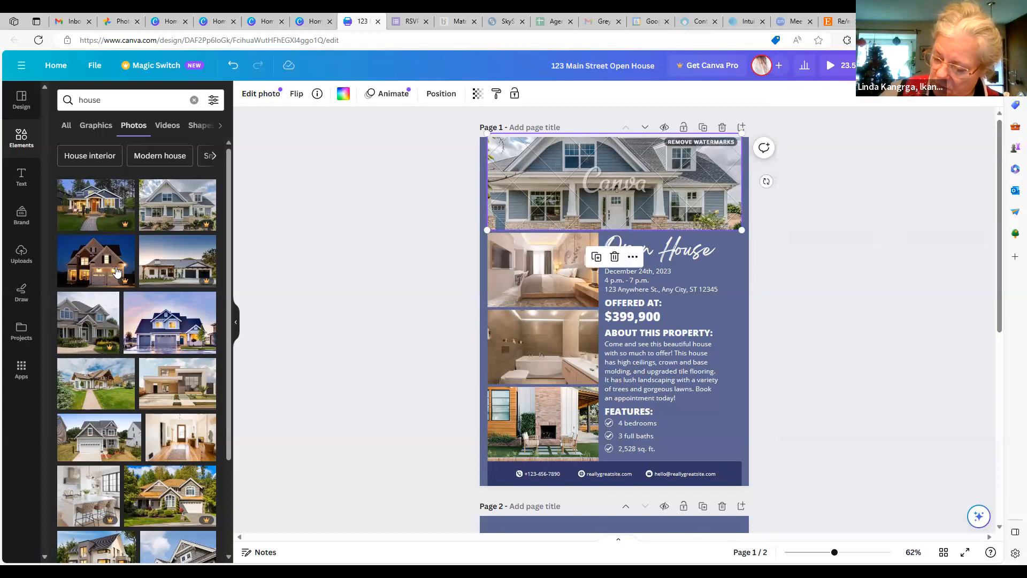
left_click_drag(176, 327, 567, 175)
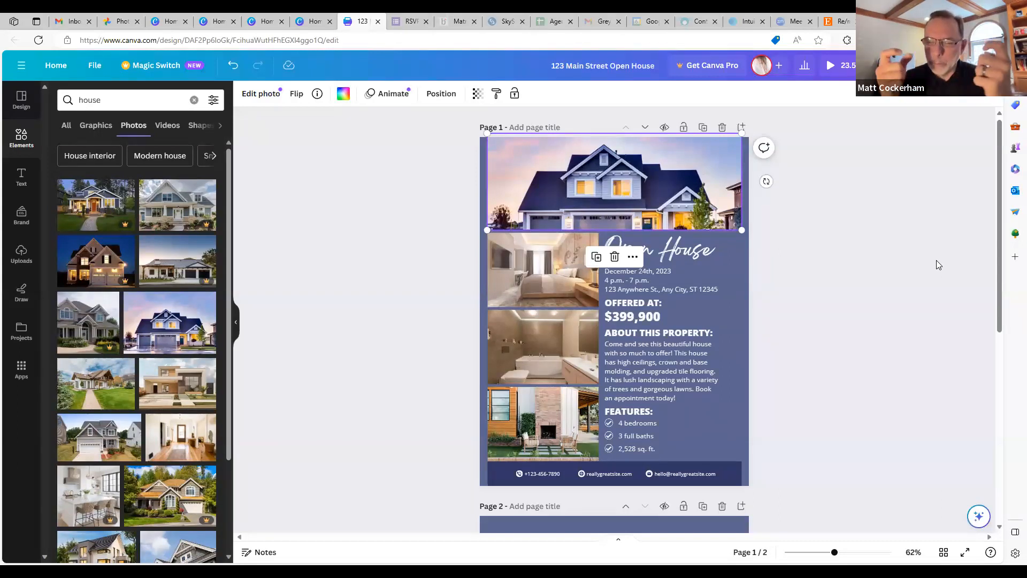
Step: Set the flyer's download file type to PDF Print with crop marks and bleed
left_click(957, 65)
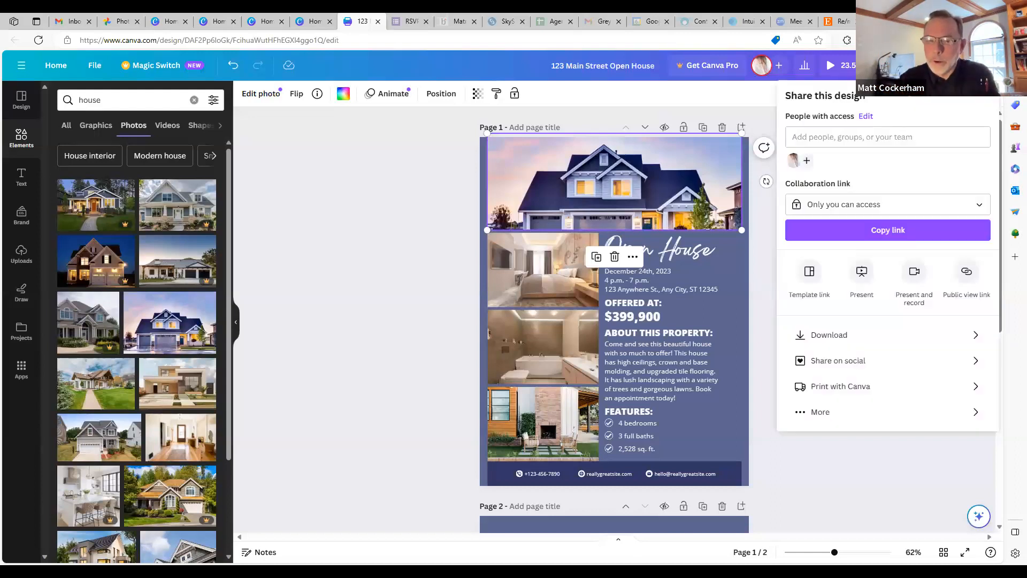
left_click(866, 331)
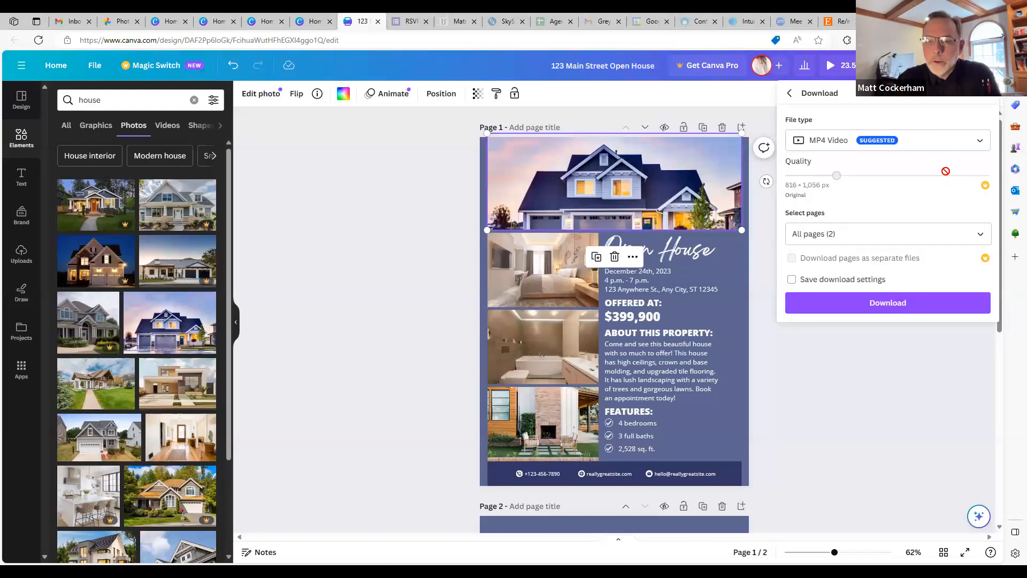
left_click(968, 143)
left_click(880, 234)
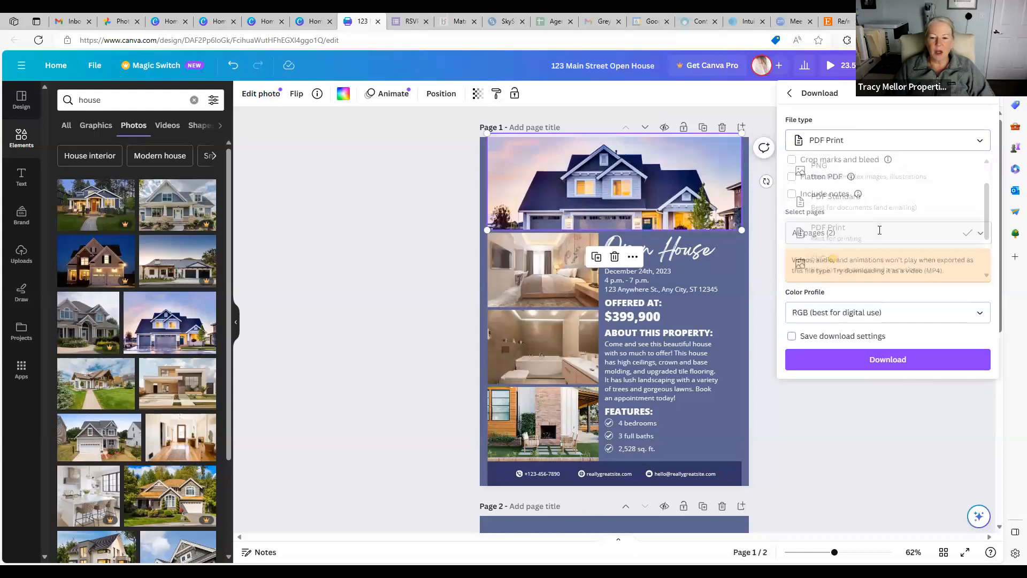
left_click(792, 160)
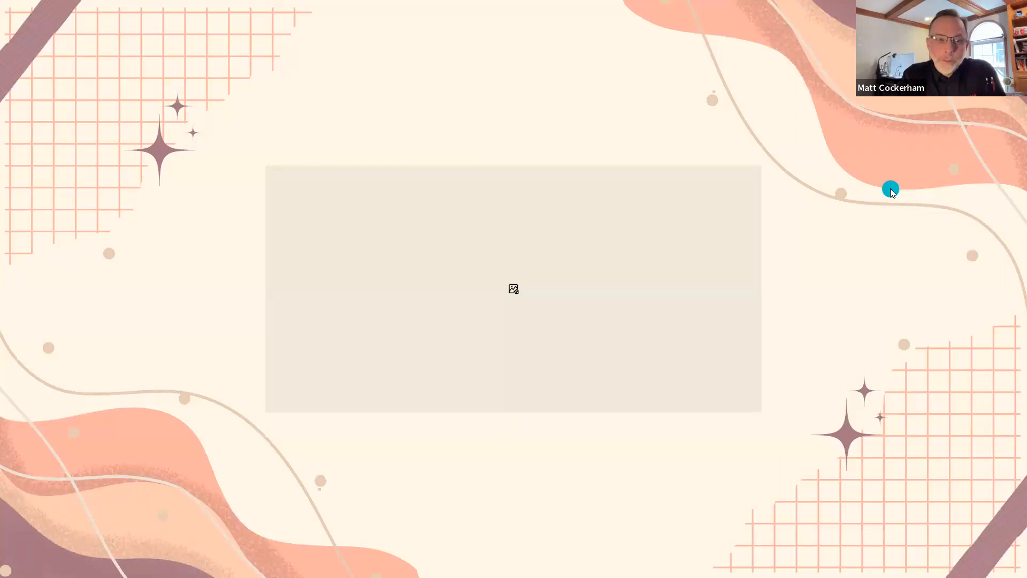
Step: Exit the full-screen Pastel Color and Black presentation and return to the Canva home page
key("Escape")
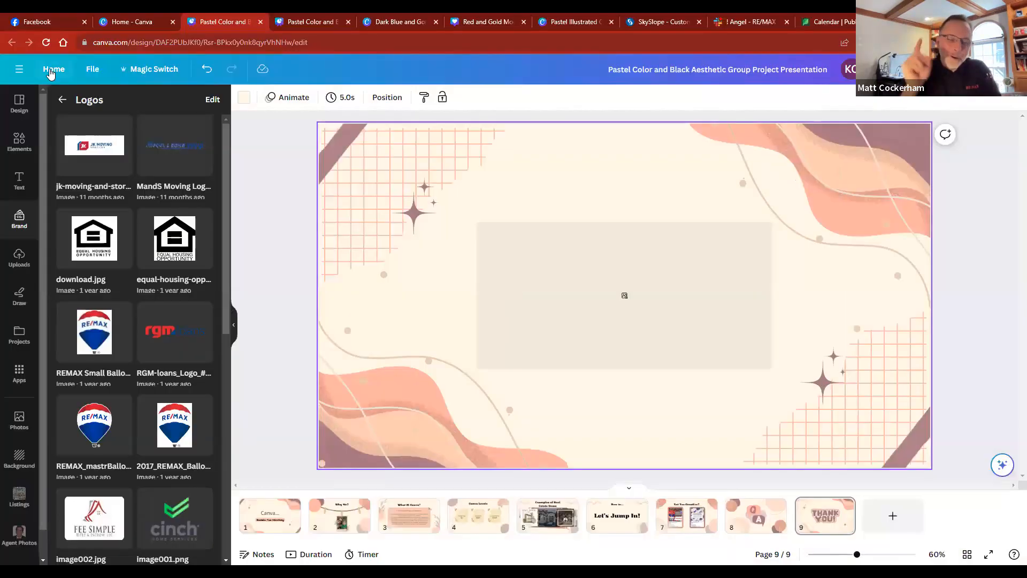
mouse_move(401, 23)
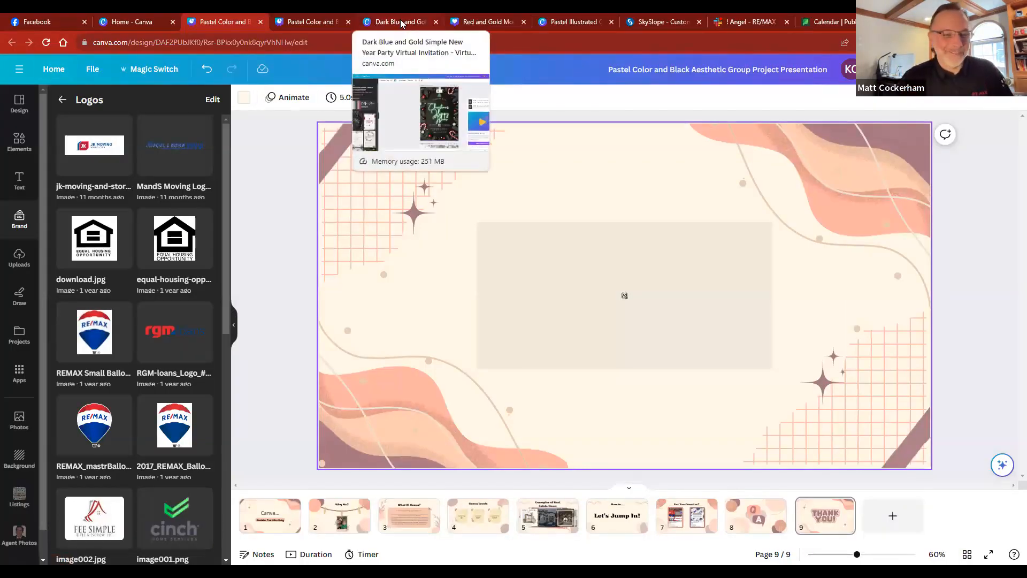
left_click(59, 76)
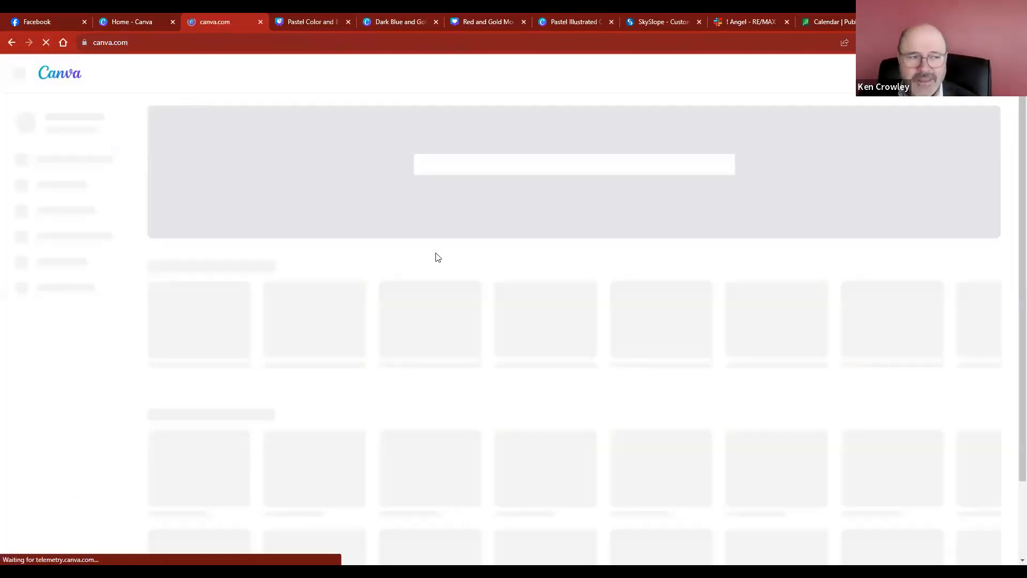
Step: Look through the recent designs and open the Blue and Cream Creative Gift Voucher drink ticket
scroll(404, 345, "down", 2)
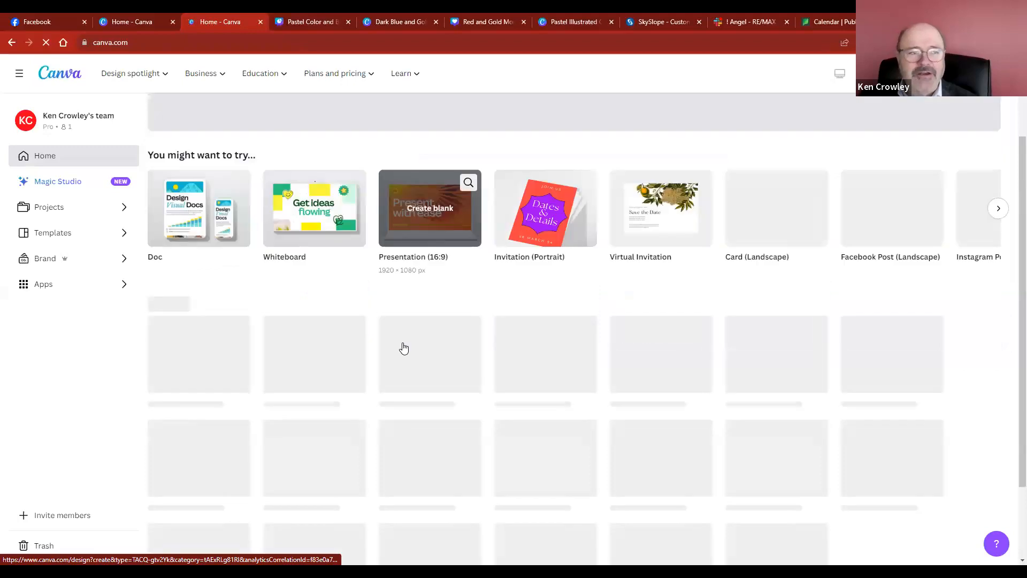
scroll(420, 344, "down", 3)
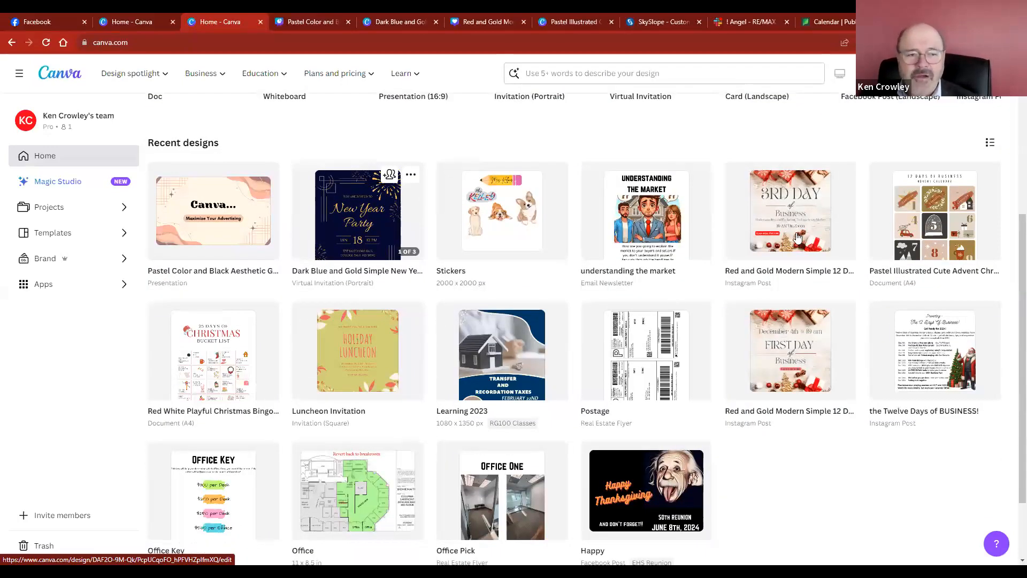
scroll(792, 225, "down", 2)
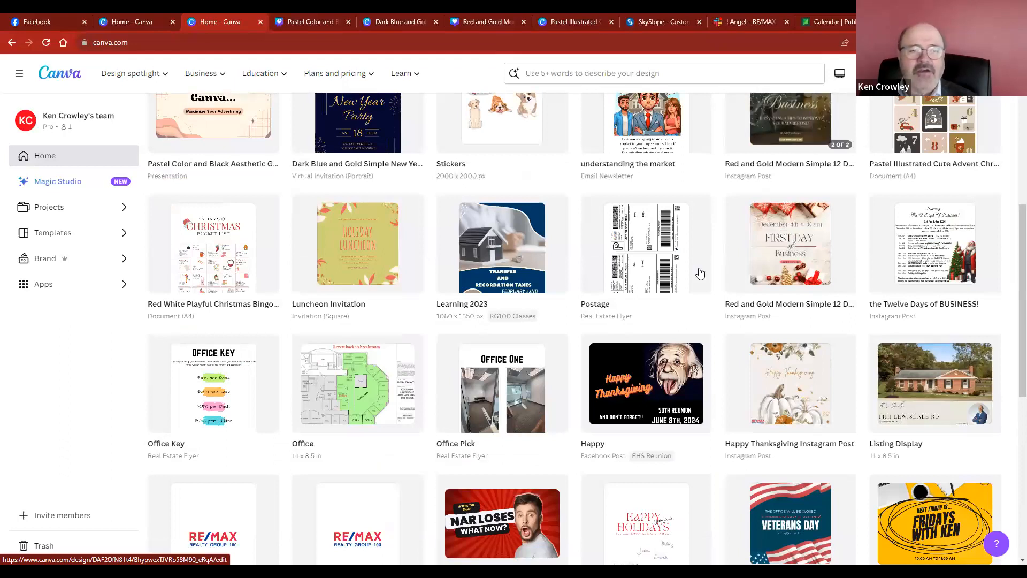
scroll(698, 274, "down", 3)
scroll(699, 272, "down", 3)
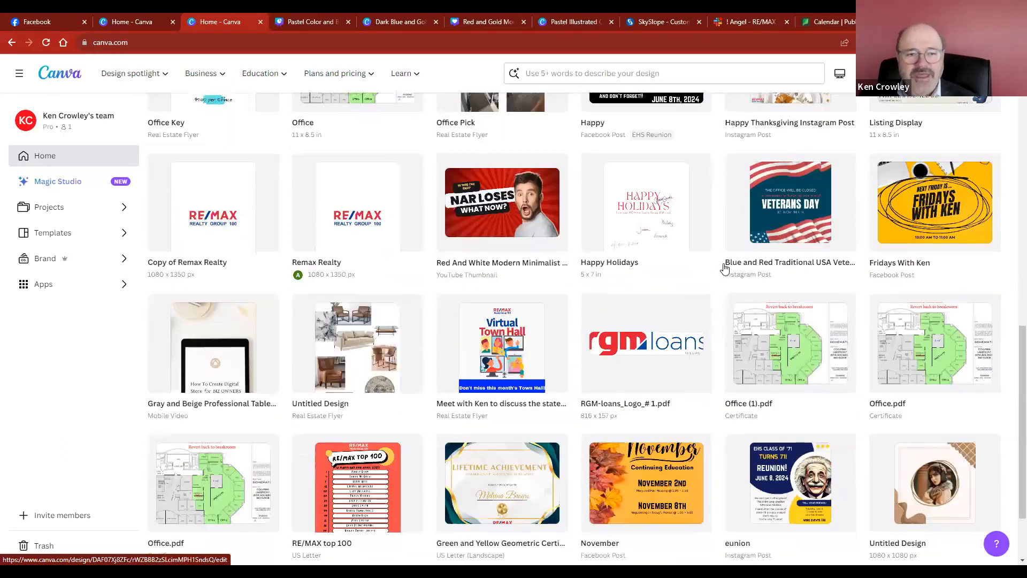
scroll(931, 214, "down", 2)
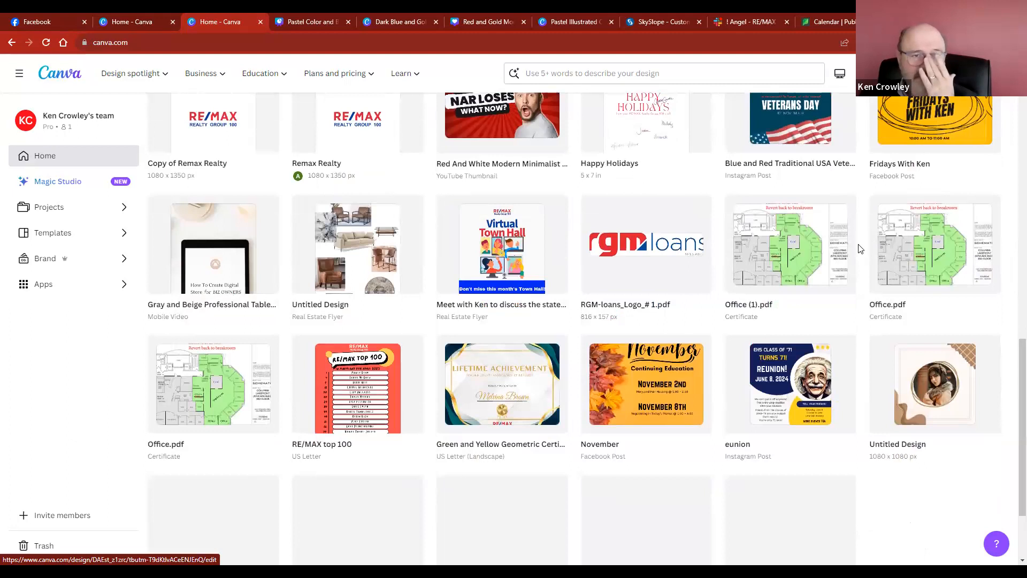
scroll(760, 294, "down", 8)
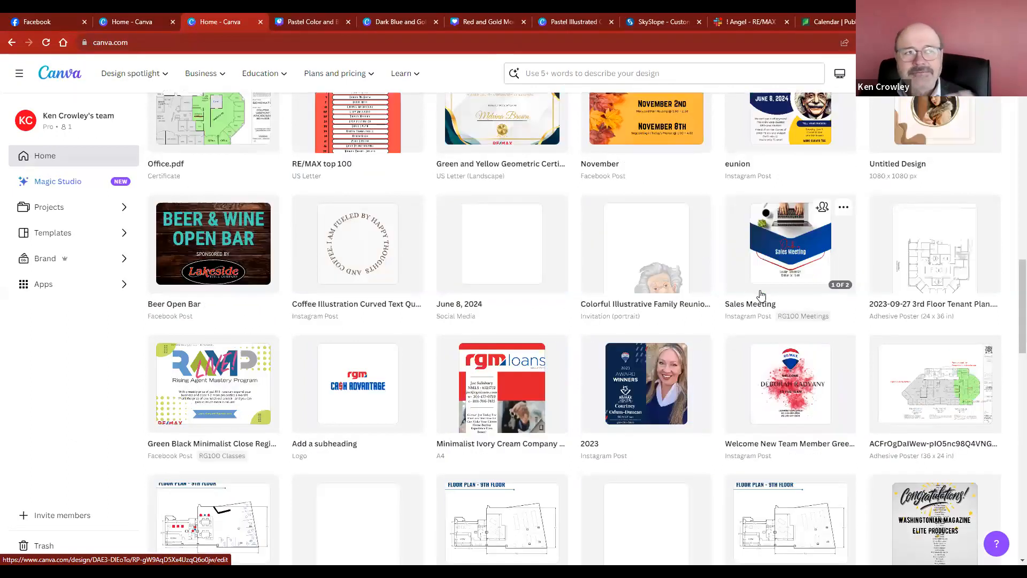
scroll(728, 298, "down", 1)
scroll(728, 298, "down", 1)
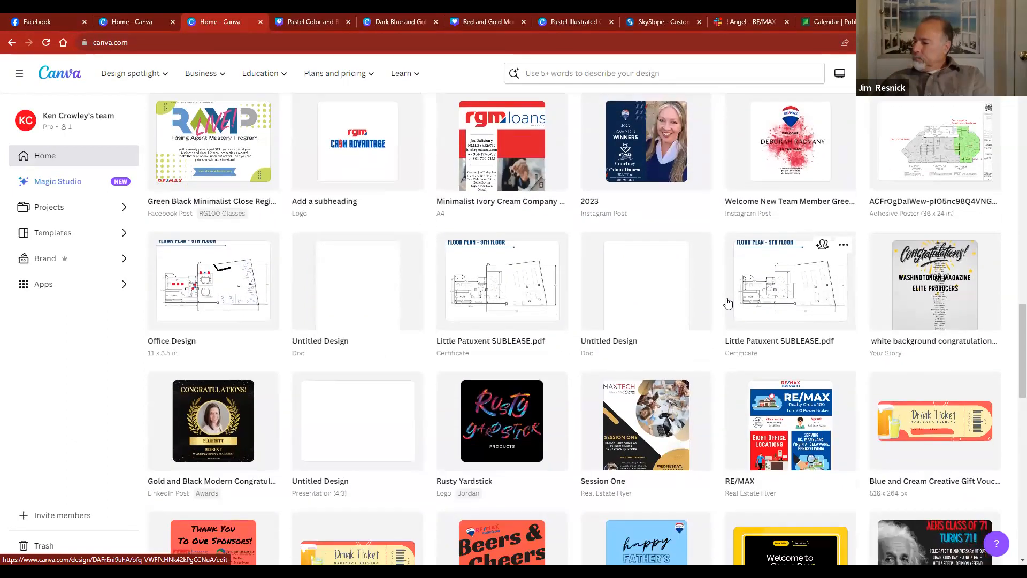
left_click(958, 424)
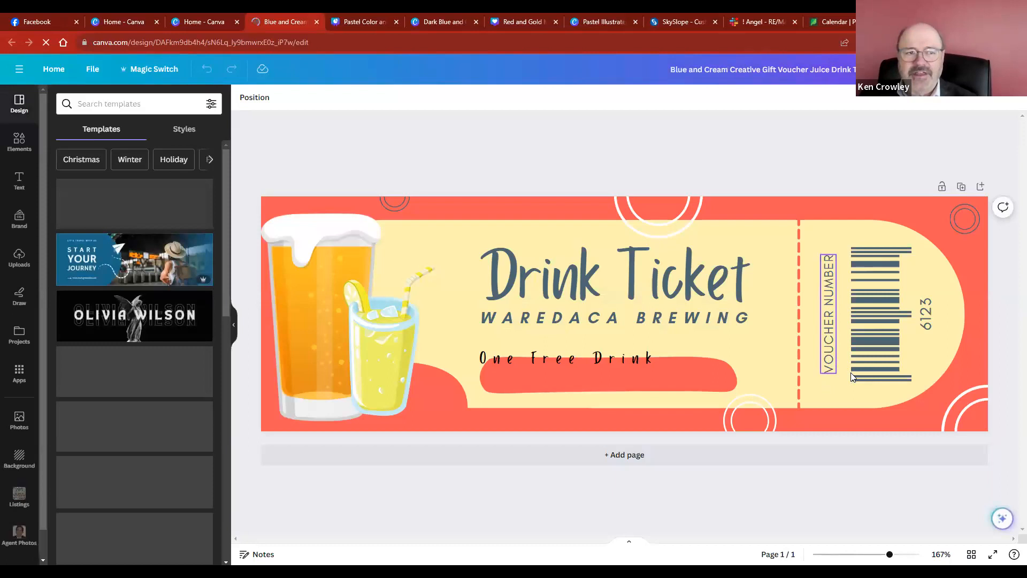
Step: Open the drink ticket's main text for editing and add a blank second page
left_click(565, 357)
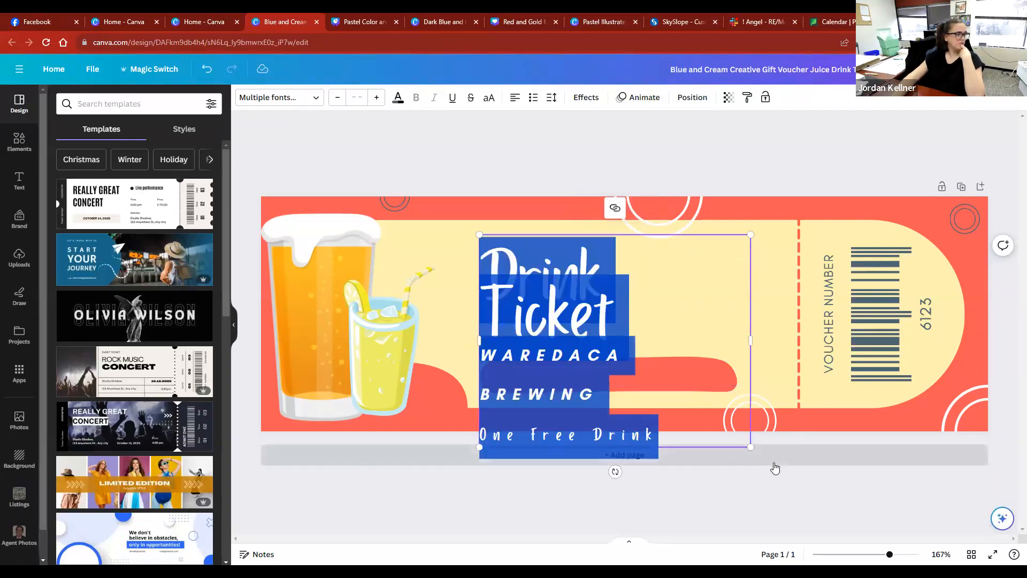
left_click(771, 458)
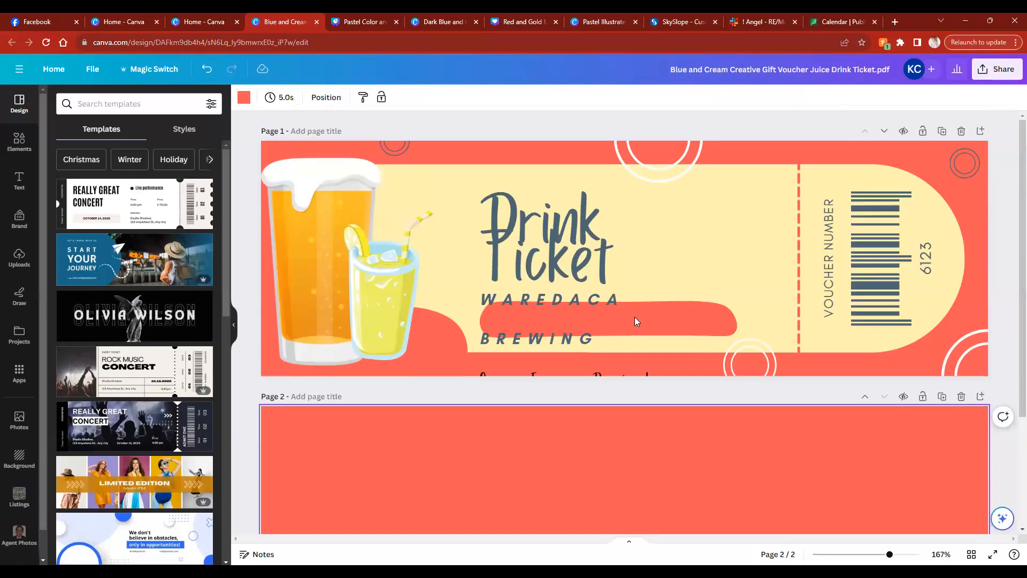
Step: Return to the home page, browse the recent designs and open the Cream Welcome to the Team Greeting Instagram post
left_click(54, 68)
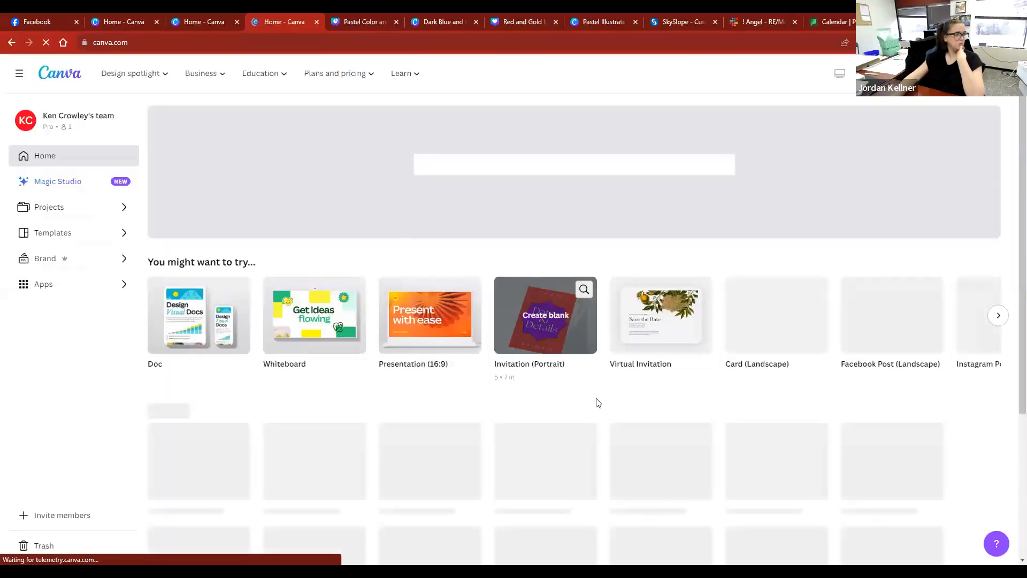
scroll(598, 404, "down", 3)
scroll(594, 402, "down", 1)
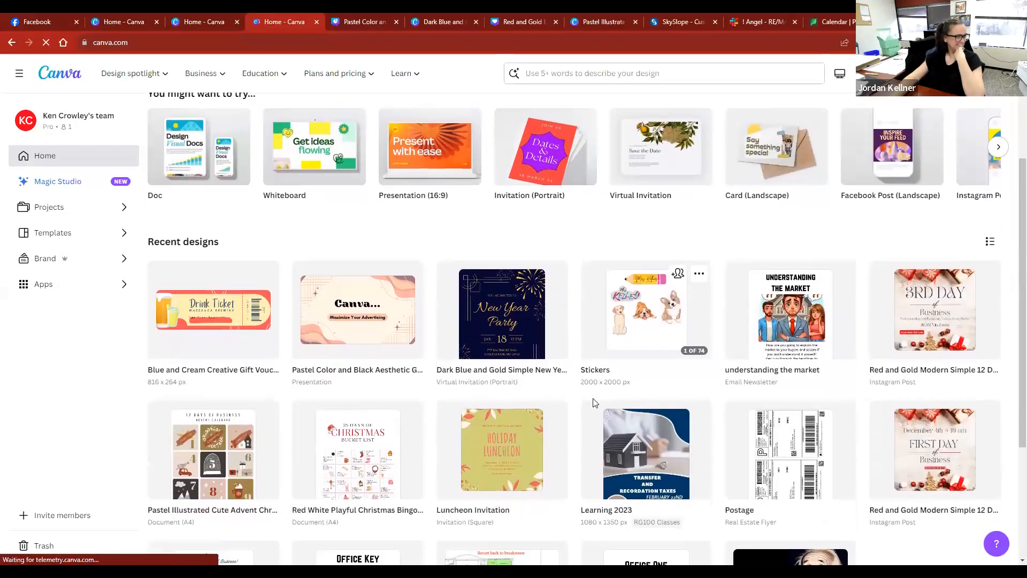
scroll(594, 404, "down", 5)
scroll(587, 405, "down", 2)
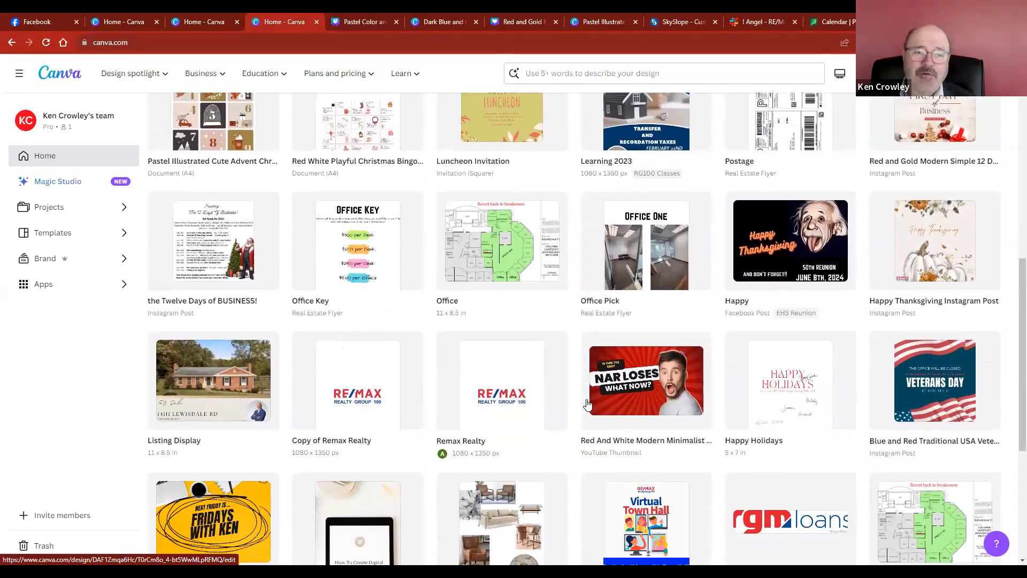
scroll(588, 404, "down", 4)
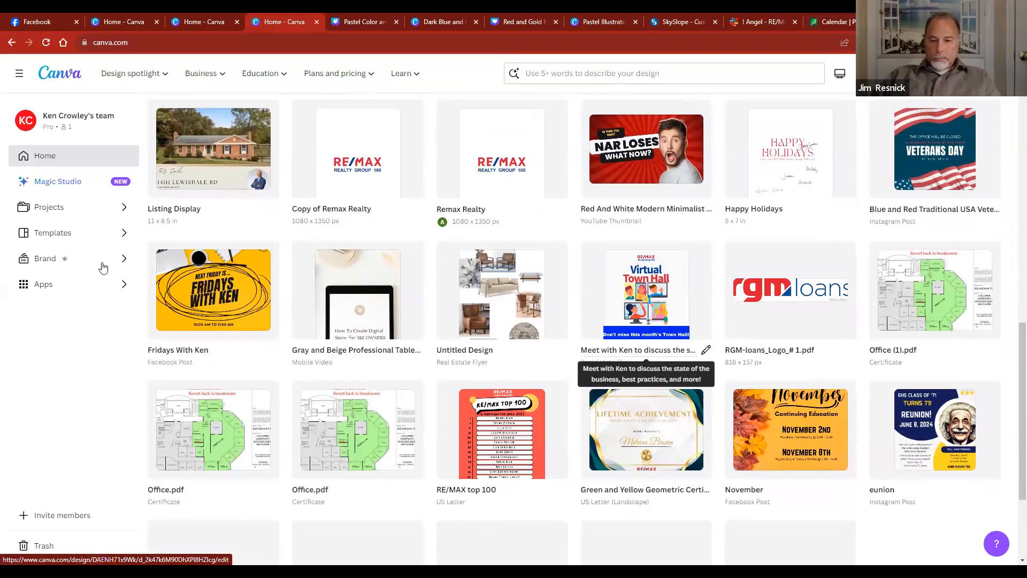
scroll(546, 351, "down", 8)
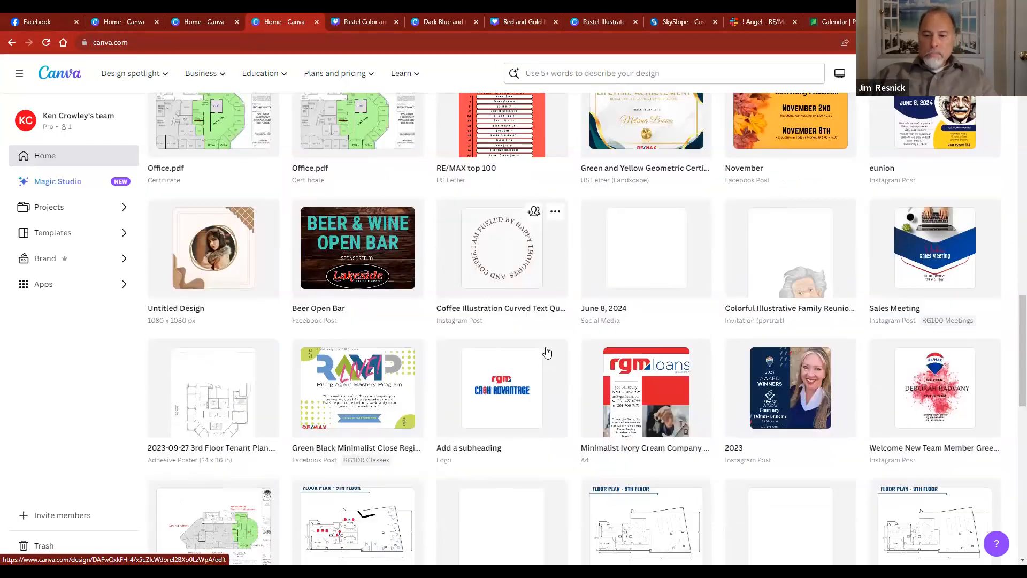
scroll(546, 352, "down", 2)
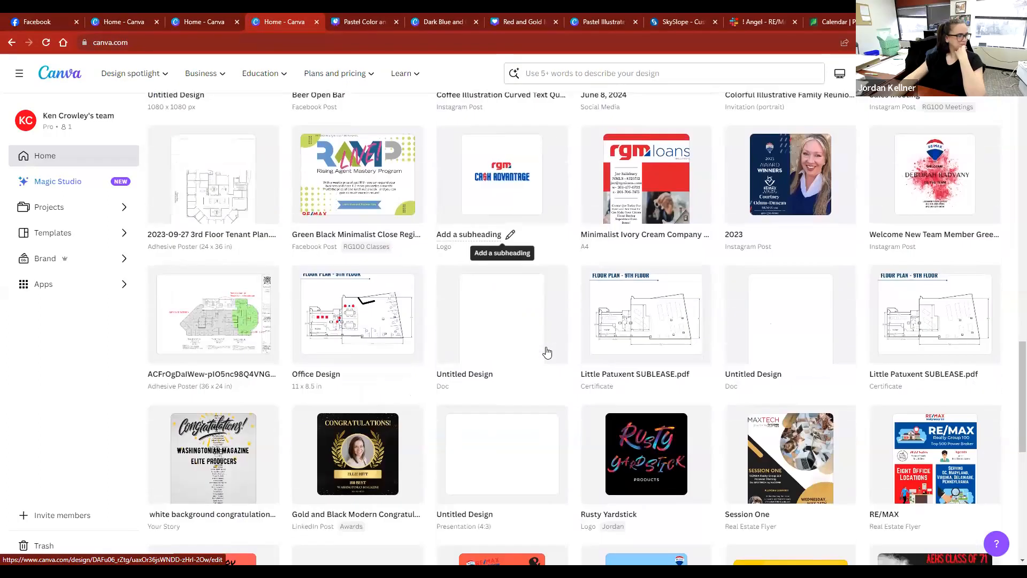
scroll(547, 352, "down", 2)
scroll(551, 354, "down", 3)
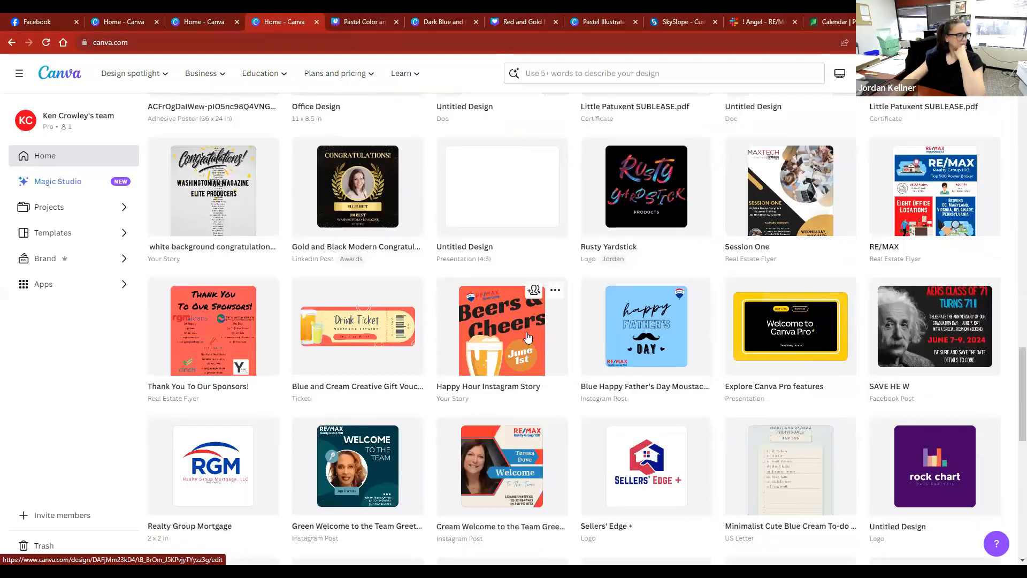
scroll(508, 334, "down", 3)
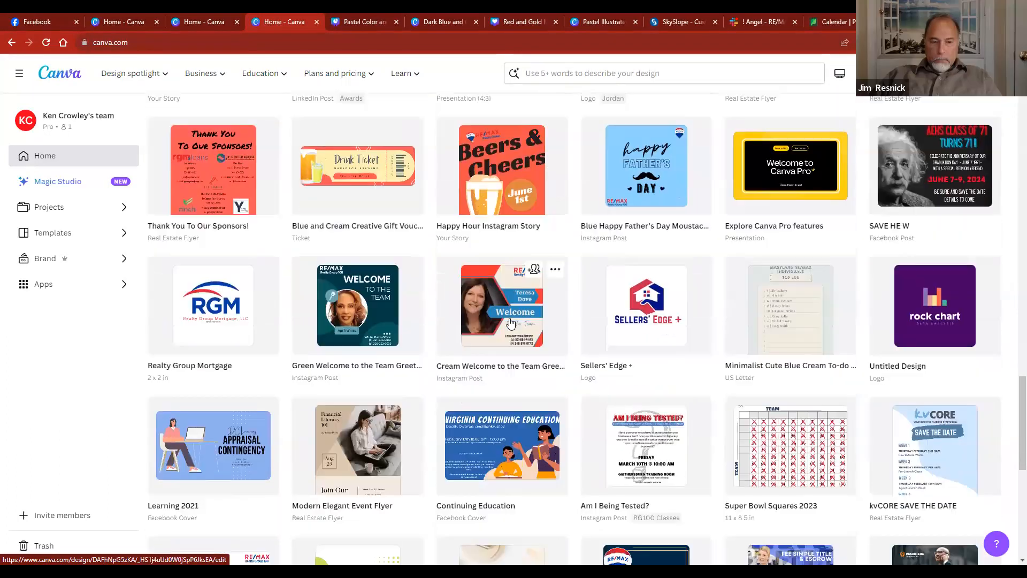
left_click(511, 323)
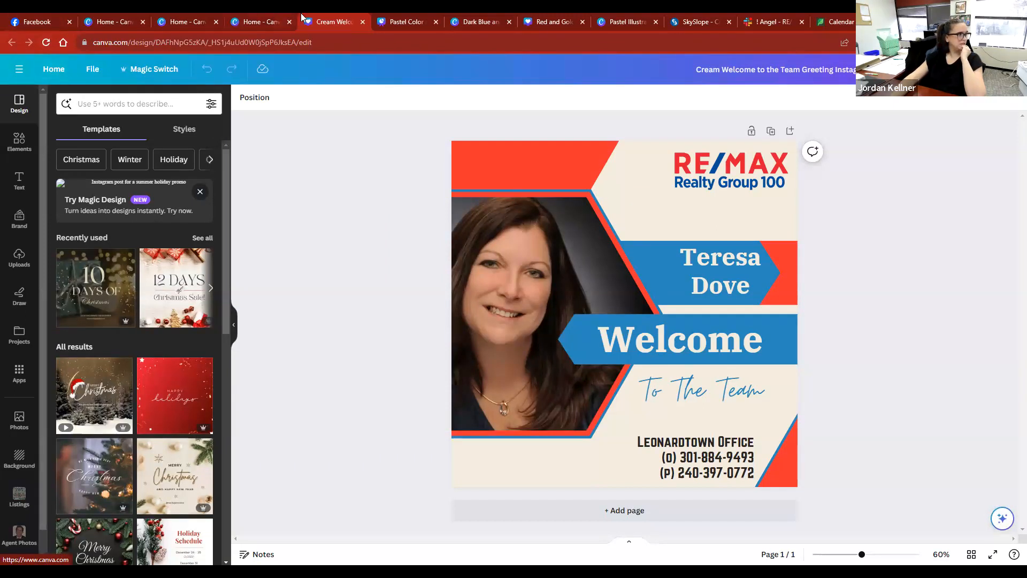
Step: Open the Learning 2021 Facebook cover from the recent designs and look through its class announcements to the last page
left_click(259, 22)
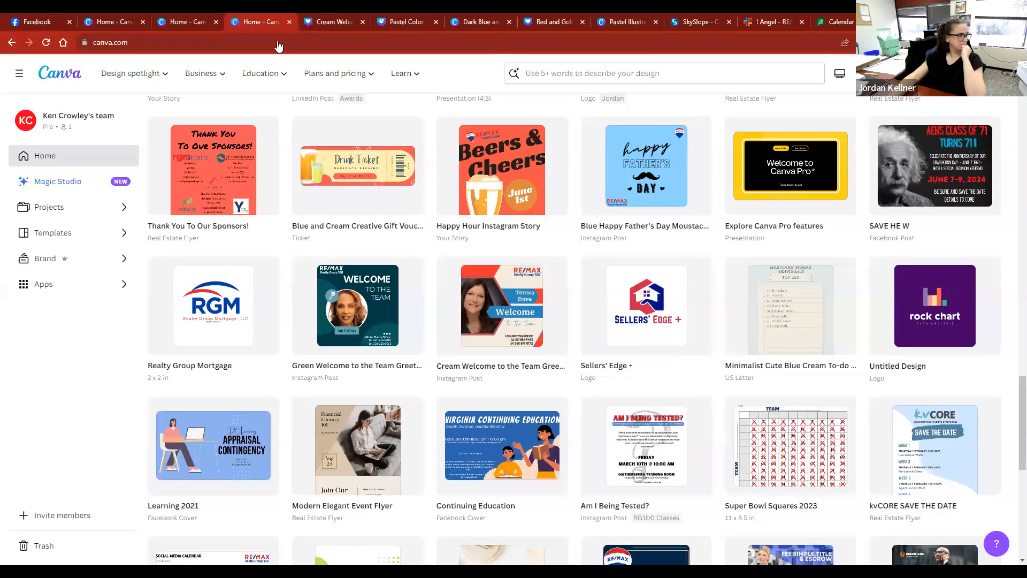
left_click(213, 445)
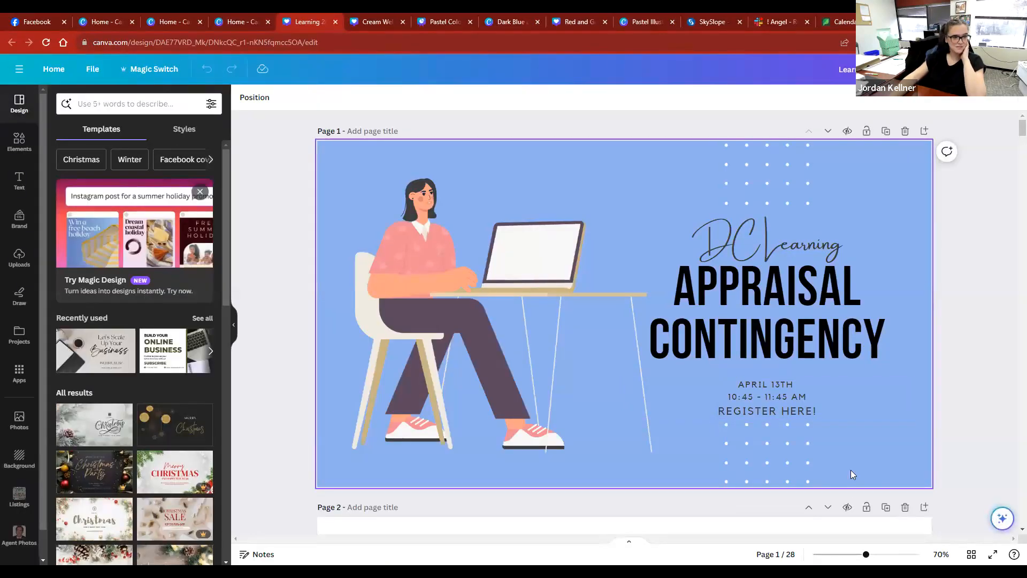
scroll(770, 323, "down", 6)
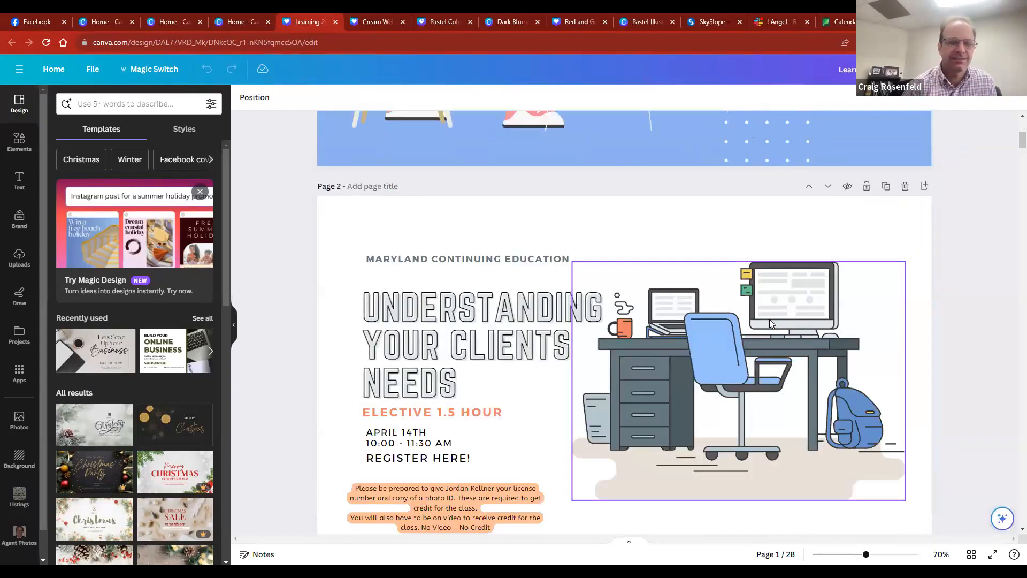
scroll(771, 321, "down", 20)
scroll(773, 325, "down", 20)
scroll(818, 346, "down", 20)
scroll(819, 348, "down", 20)
scroll(821, 349, "down", 20)
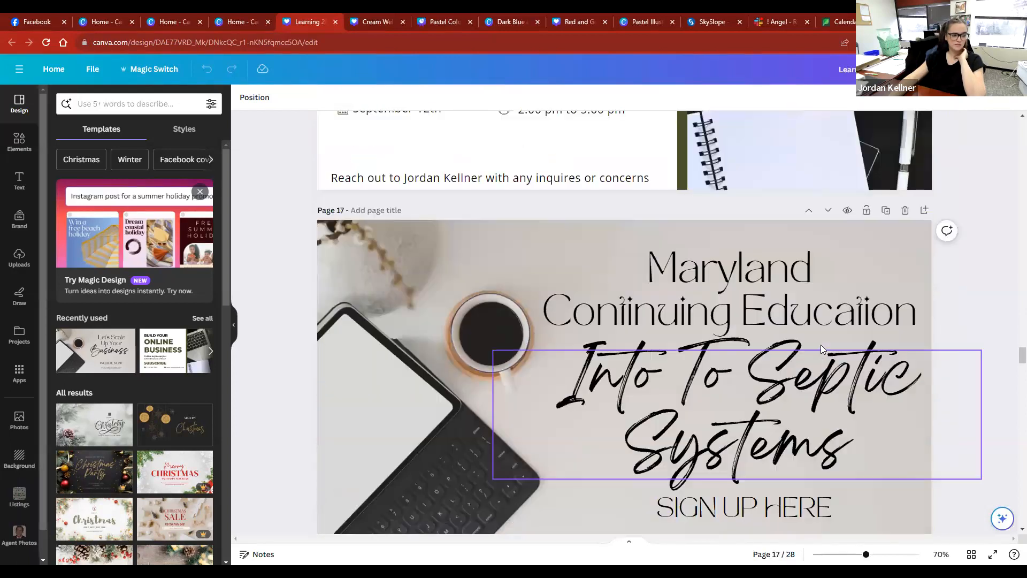
scroll(820, 348, "down", 20)
scroll(821, 353, "down", 20)
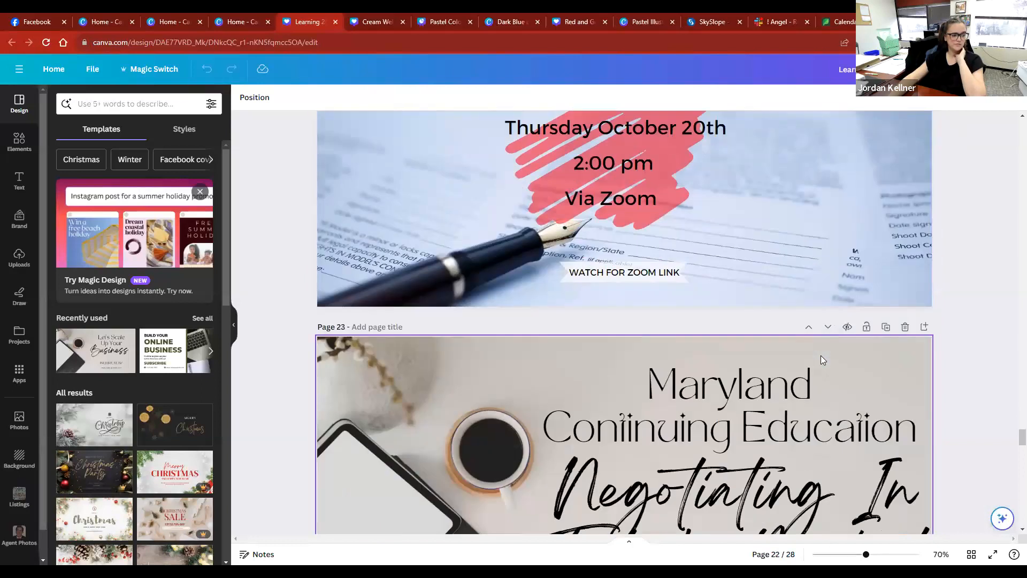
scroll(821, 359, "down", 20)
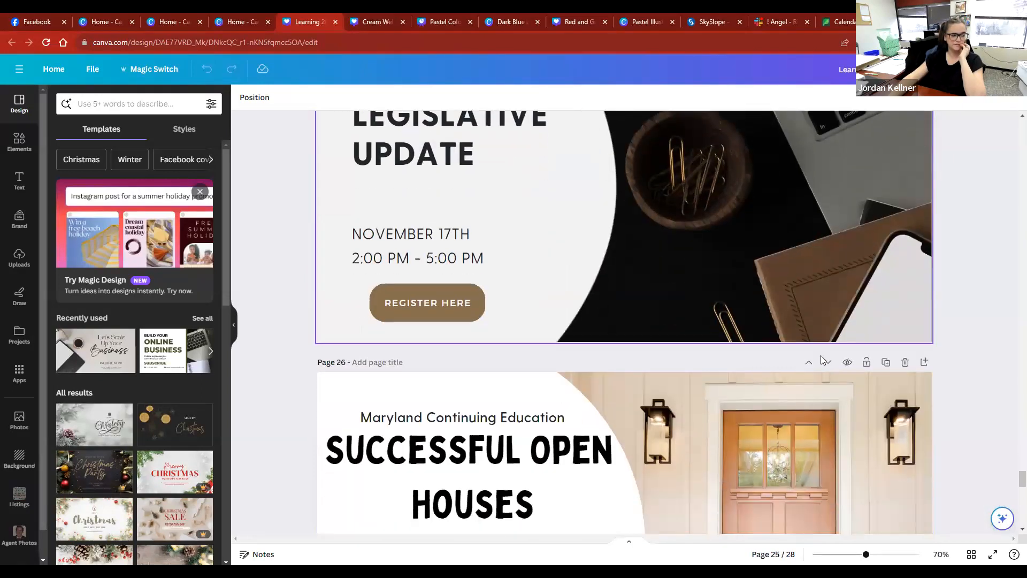
scroll(822, 360, "down", 15)
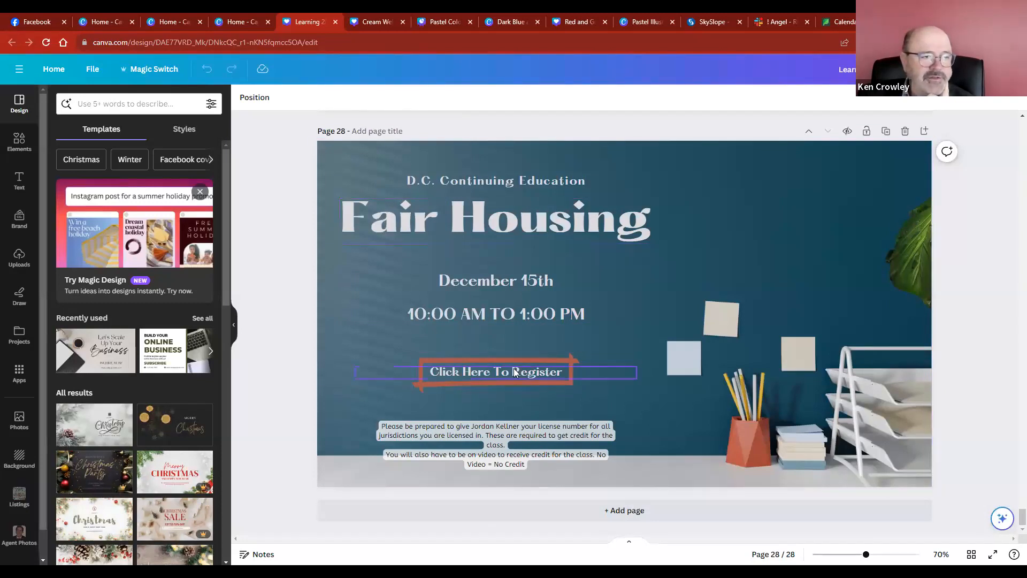
Step: Go back to the recent designs, browse further down and open the Black White Framed Business Card design
left_click(235, 23)
left_click(200, 22)
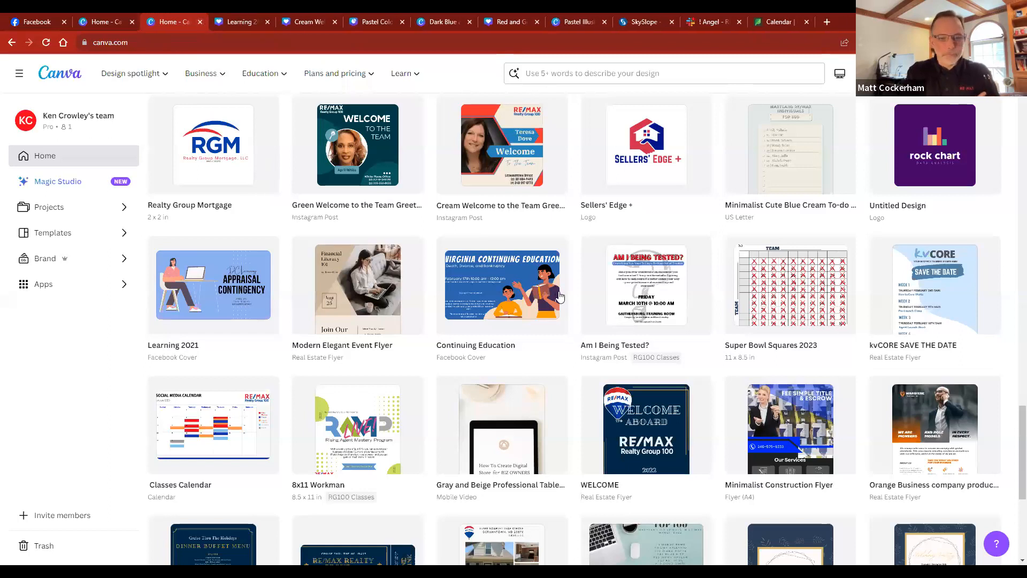
scroll(603, 328, "down", 3)
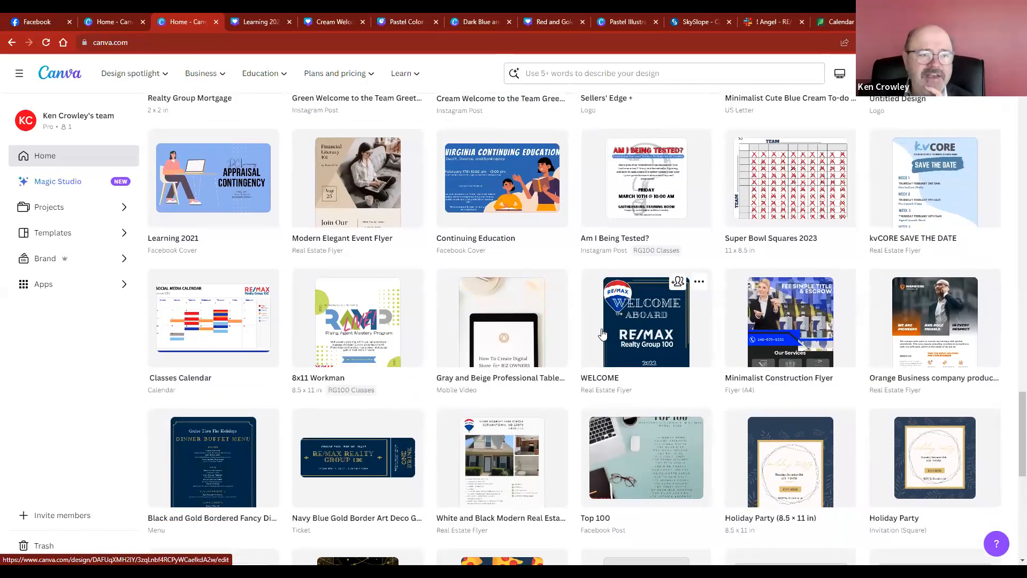
scroll(603, 333, "down", 4)
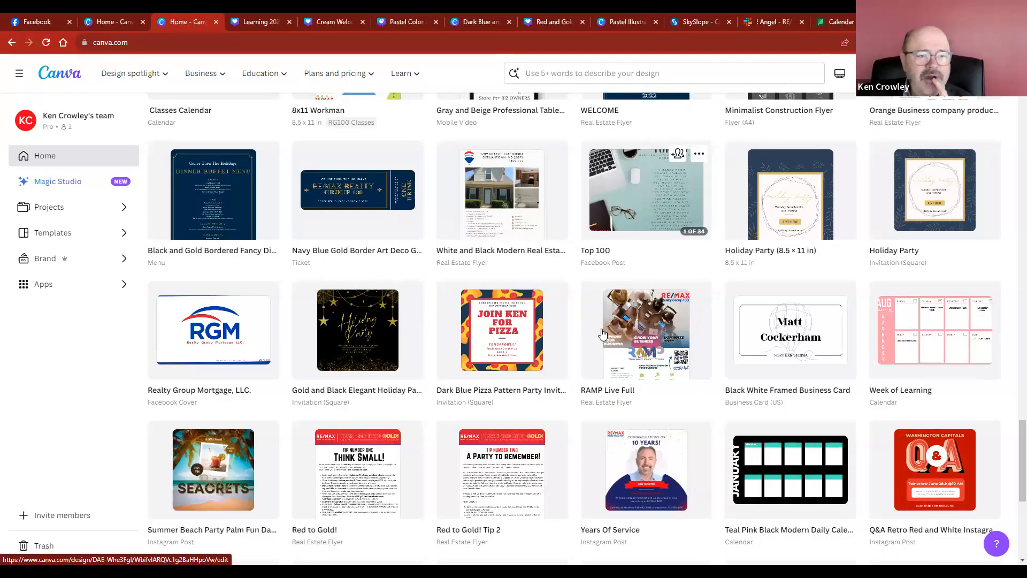
scroll(603, 333, "down", 4)
scroll(602, 333, "up", 3)
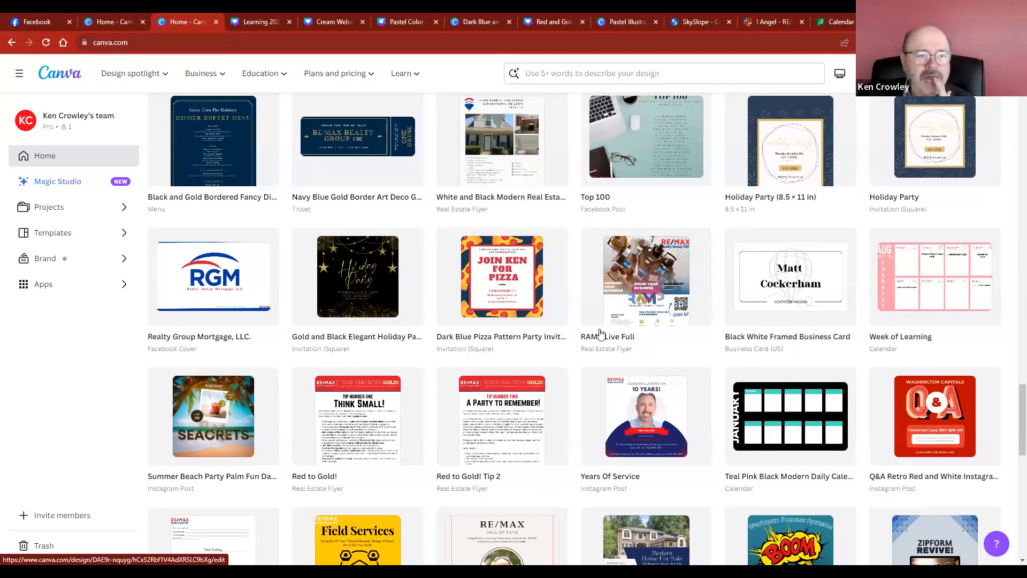
left_click(765, 284)
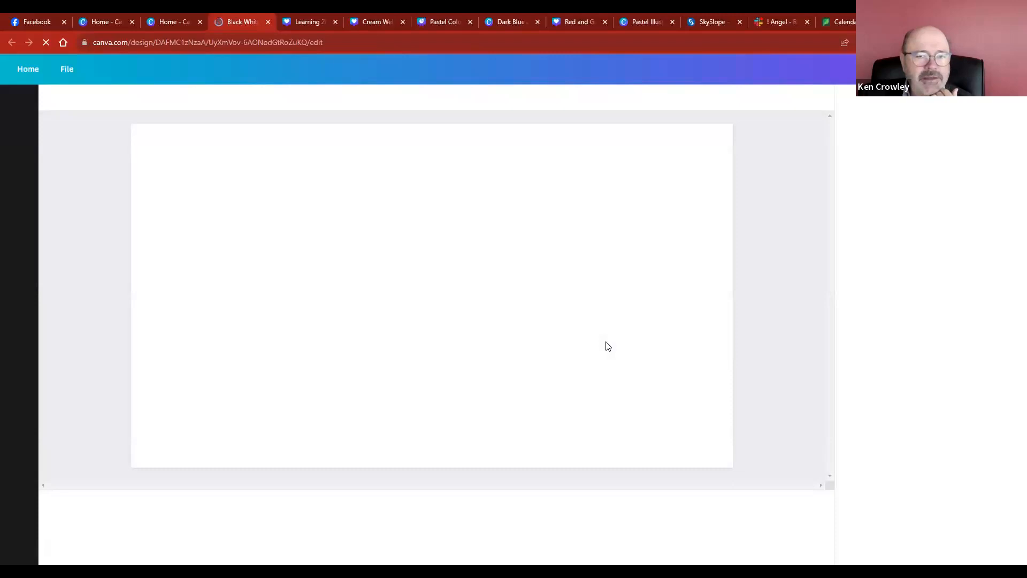
Step: Page through the business card design to examine the individual name cards up to page 21
scroll(615, 346, "down", 2)
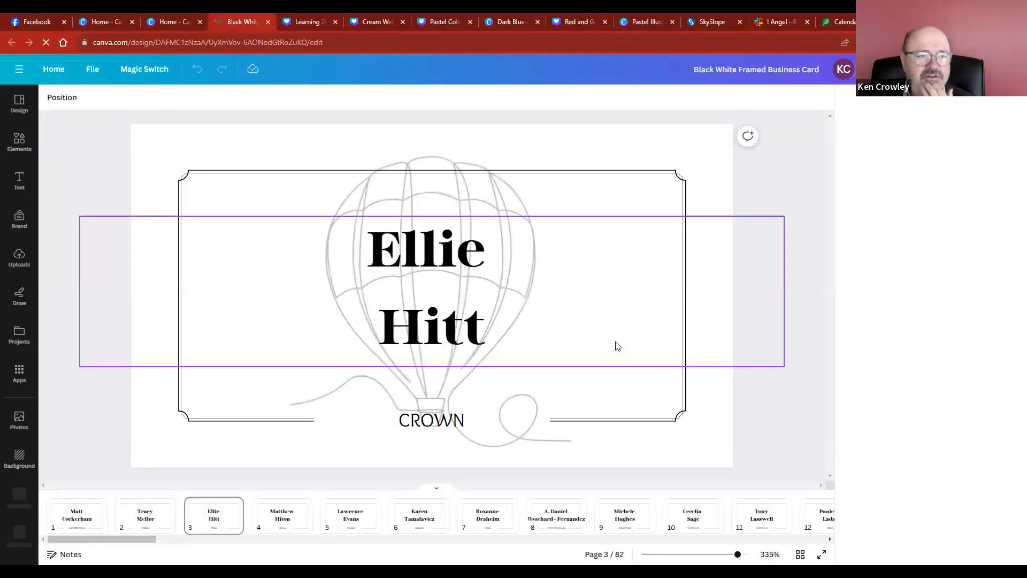
scroll(615, 346, "down", 1)
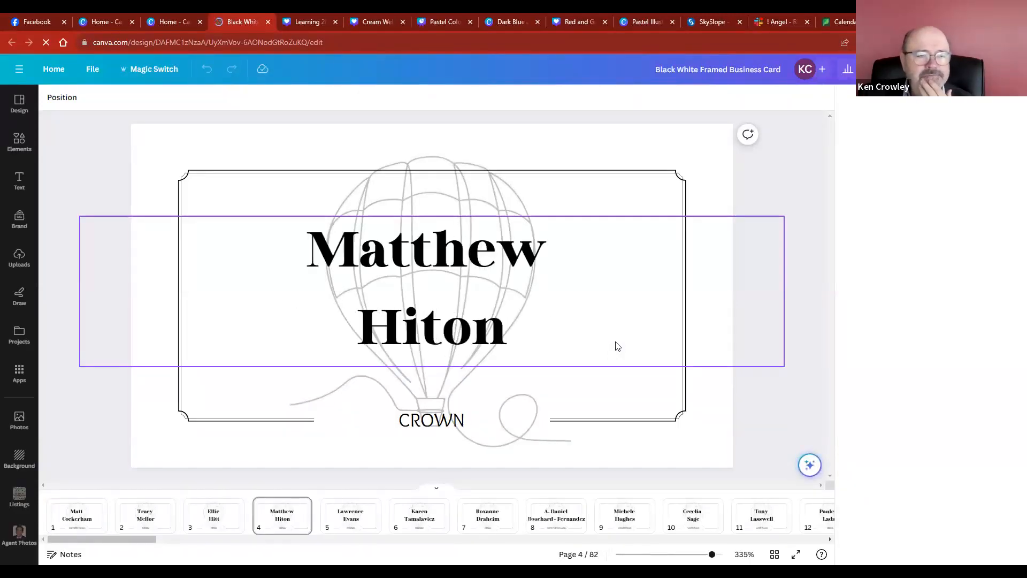
scroll(616, 346, "down", 1)
scroll(615, 346, "down", 1)
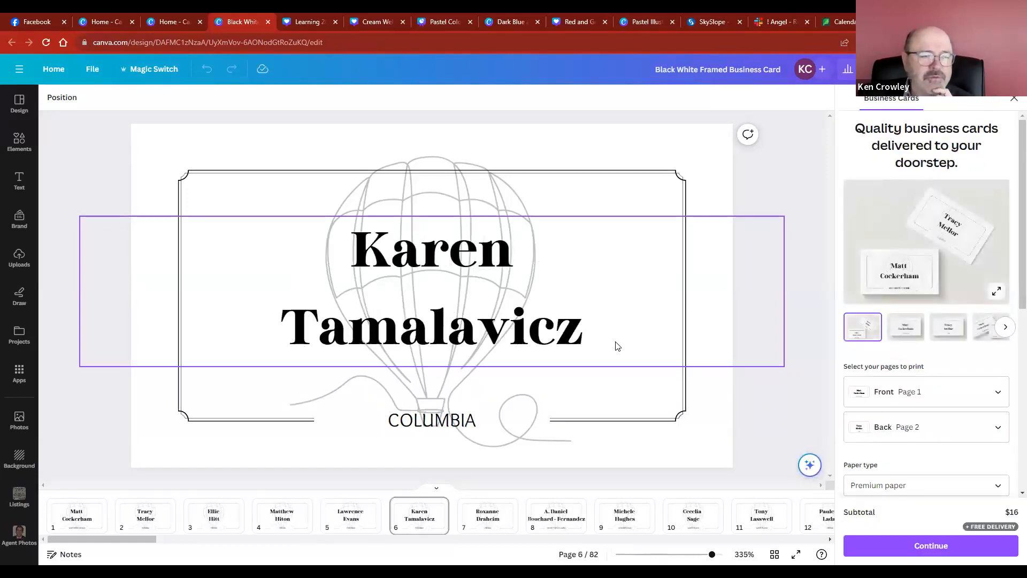
scroll(615, 347, "down", 1)
scroll(615, 346, "down", 1)
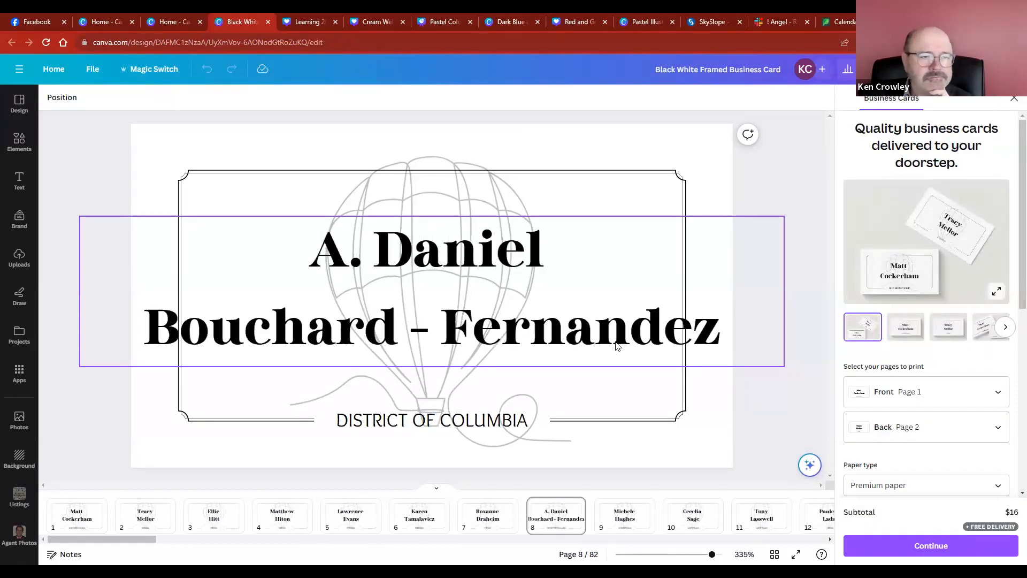
scroll(617, 346, "down", 1)
scroll(617, 346, "down", 2)
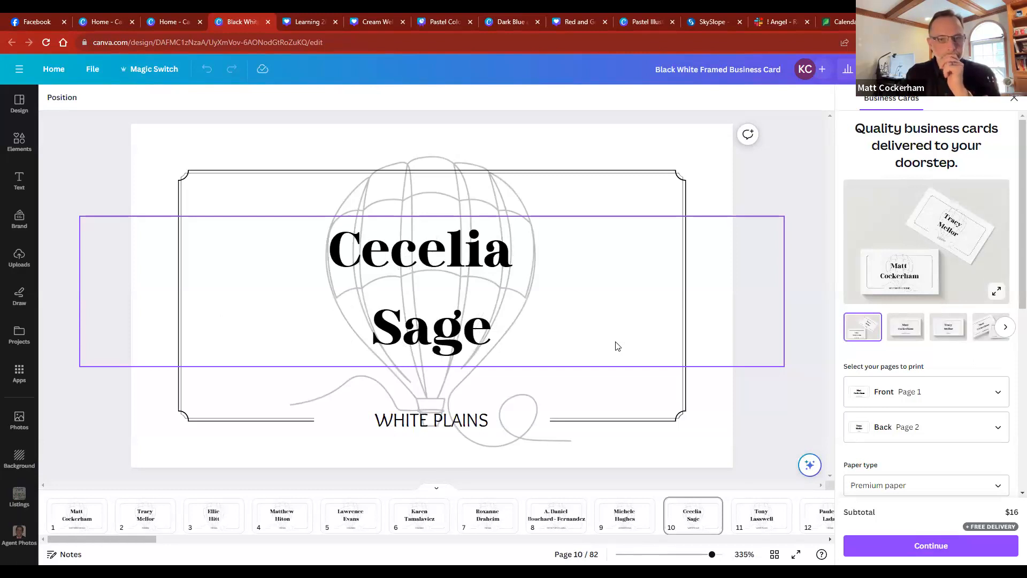
scroll(618, 347, "down", 2)
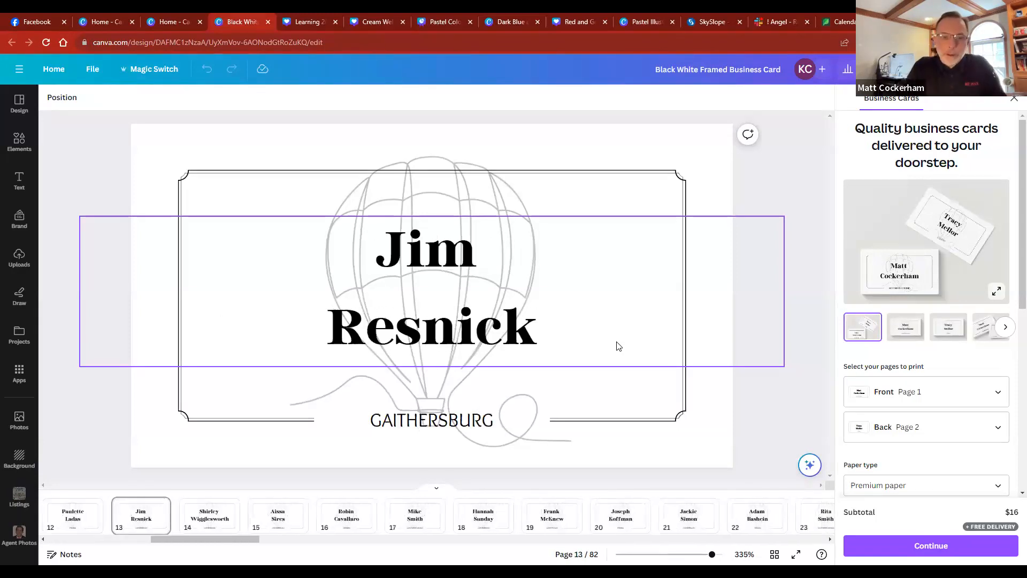
scroll(618, 346, "down", 3)
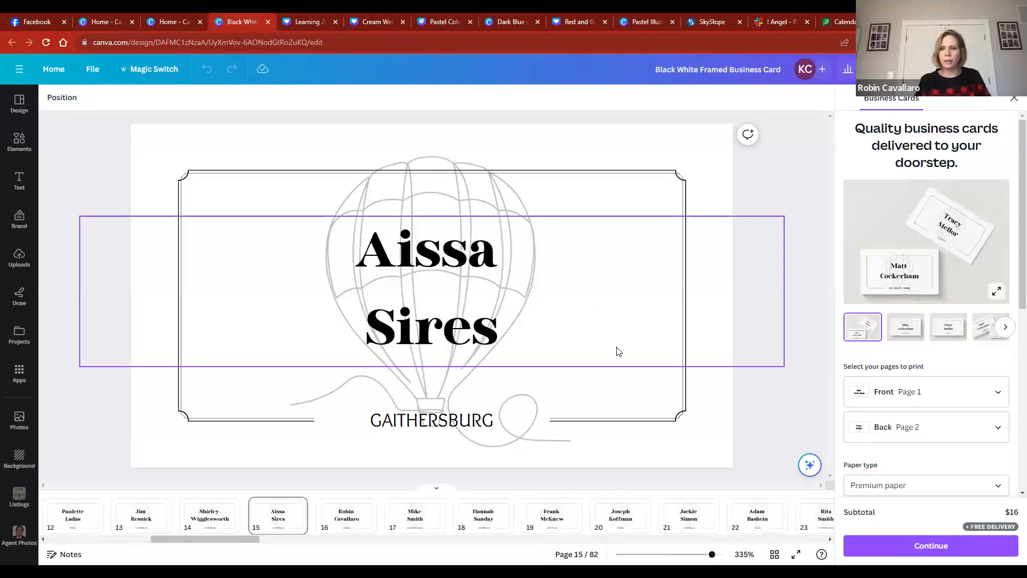
scroll(619, 354, "down", 2)
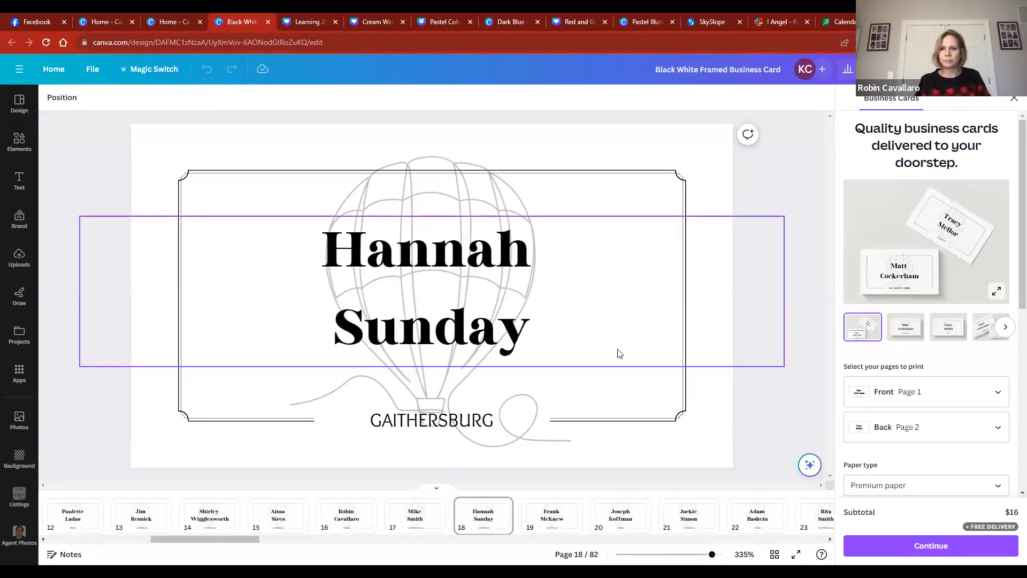
scroll(619, 354, "down", 2)
scroll(619, 353, "down", 2)
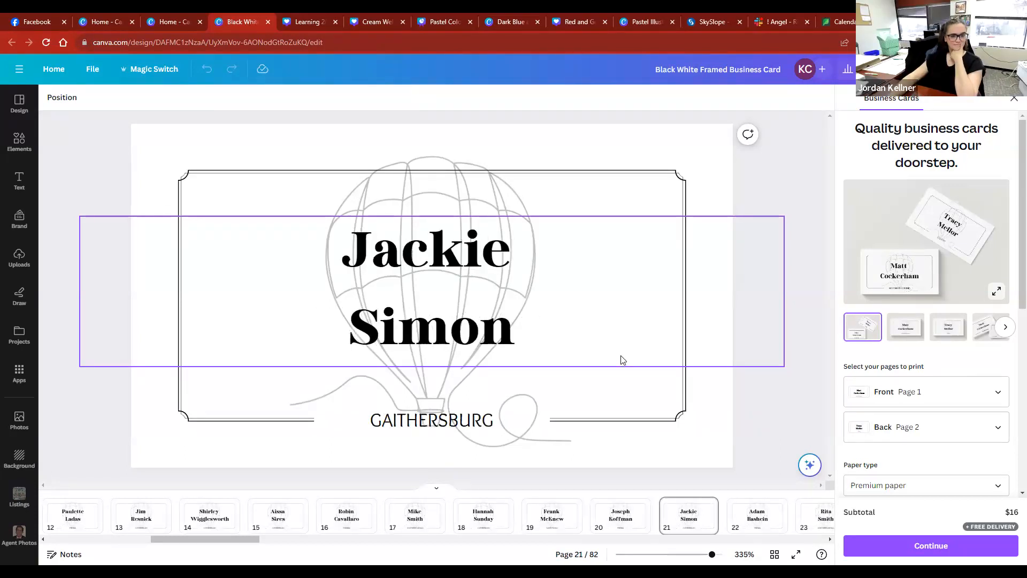